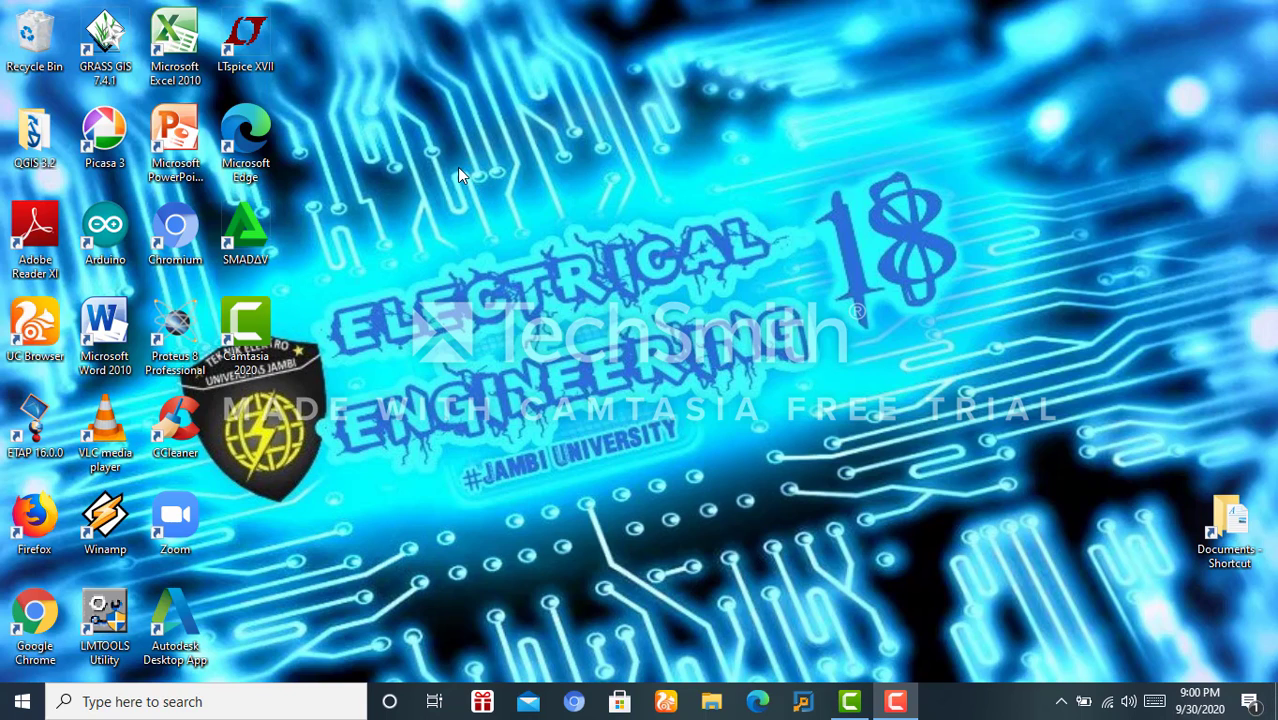
Step: Open LTspice XVII and create a new blank schematic
double_click(250, 40)
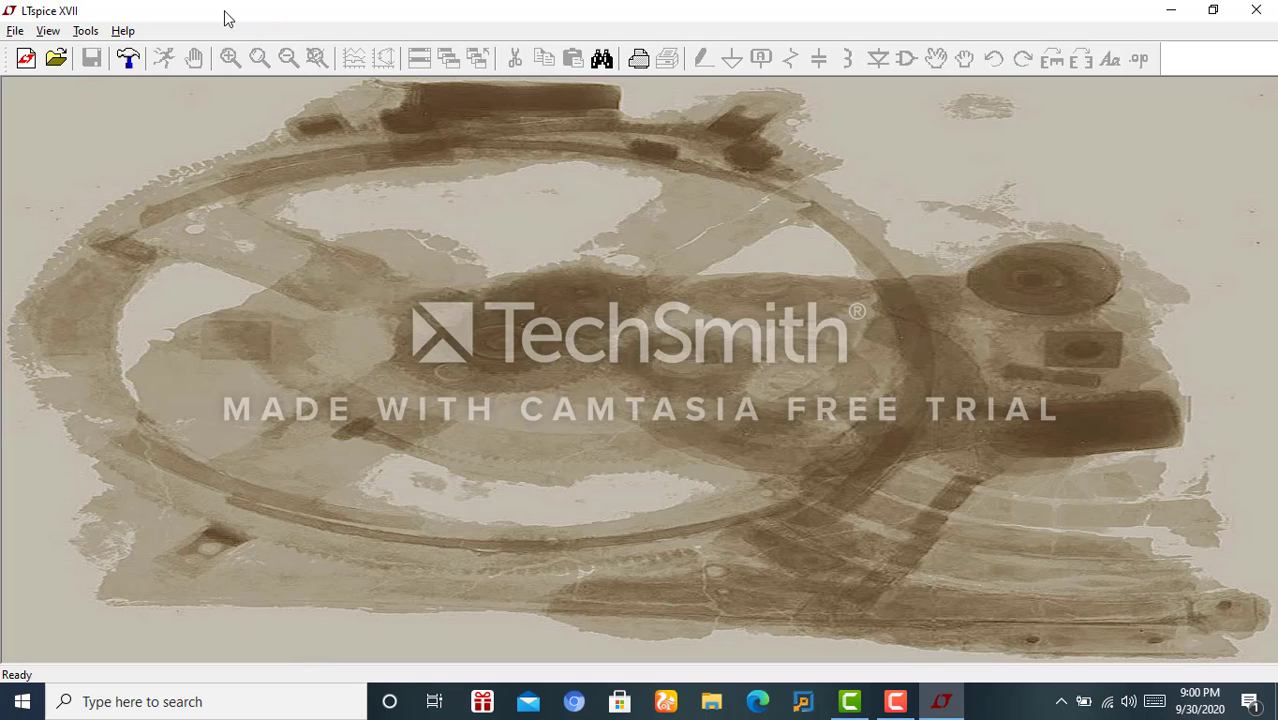
left_click(26, 60)
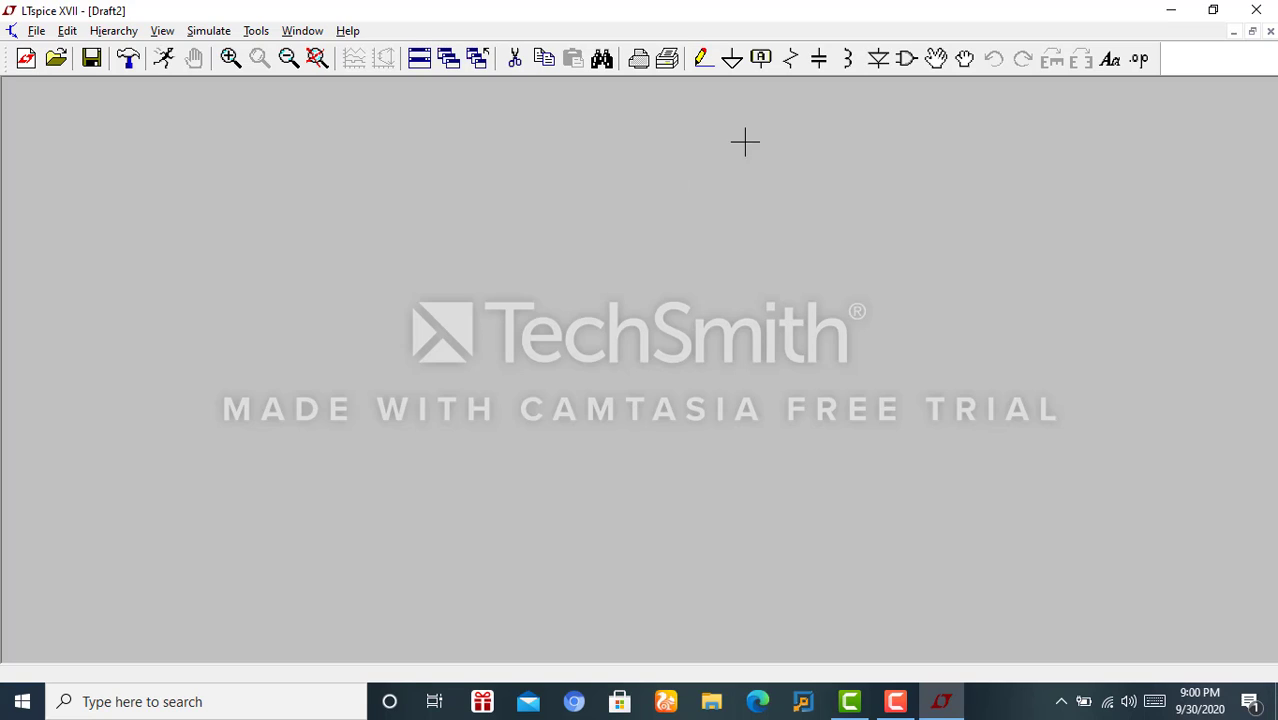
Step: Place a voltage source upright at the far left of the schematic as the circuit's input source
left_click(904, 66)
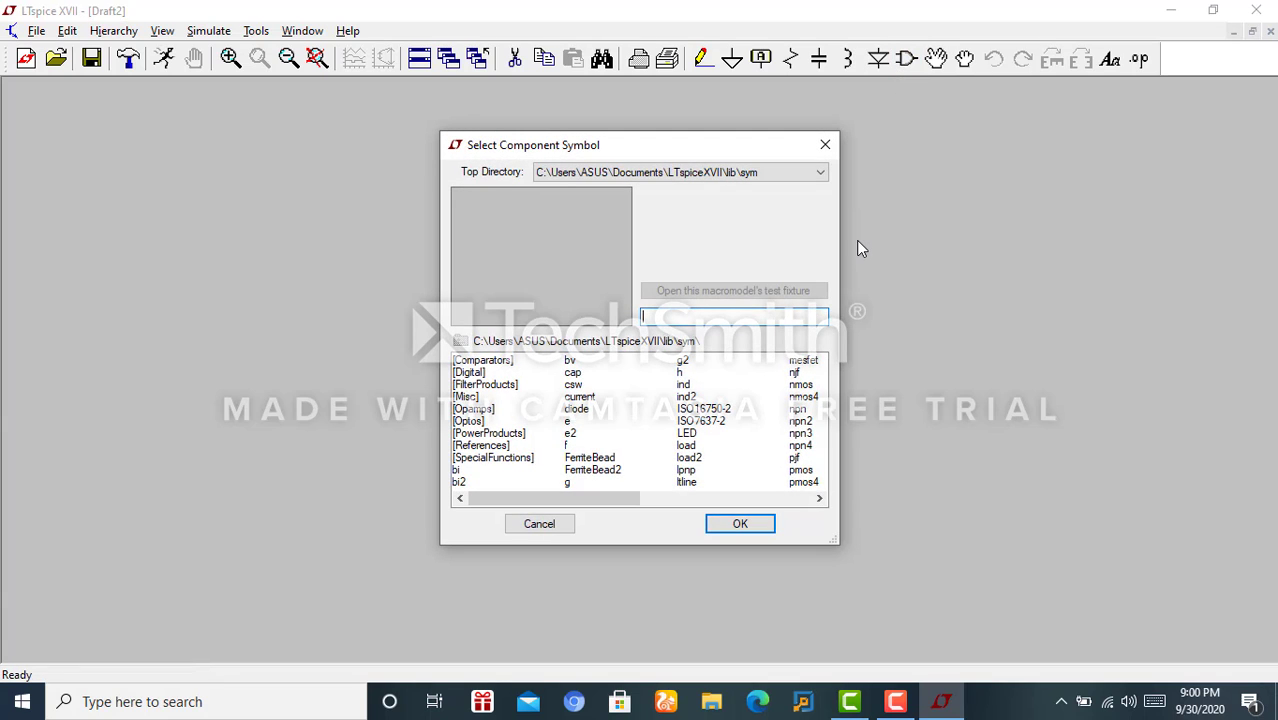
type("vol")
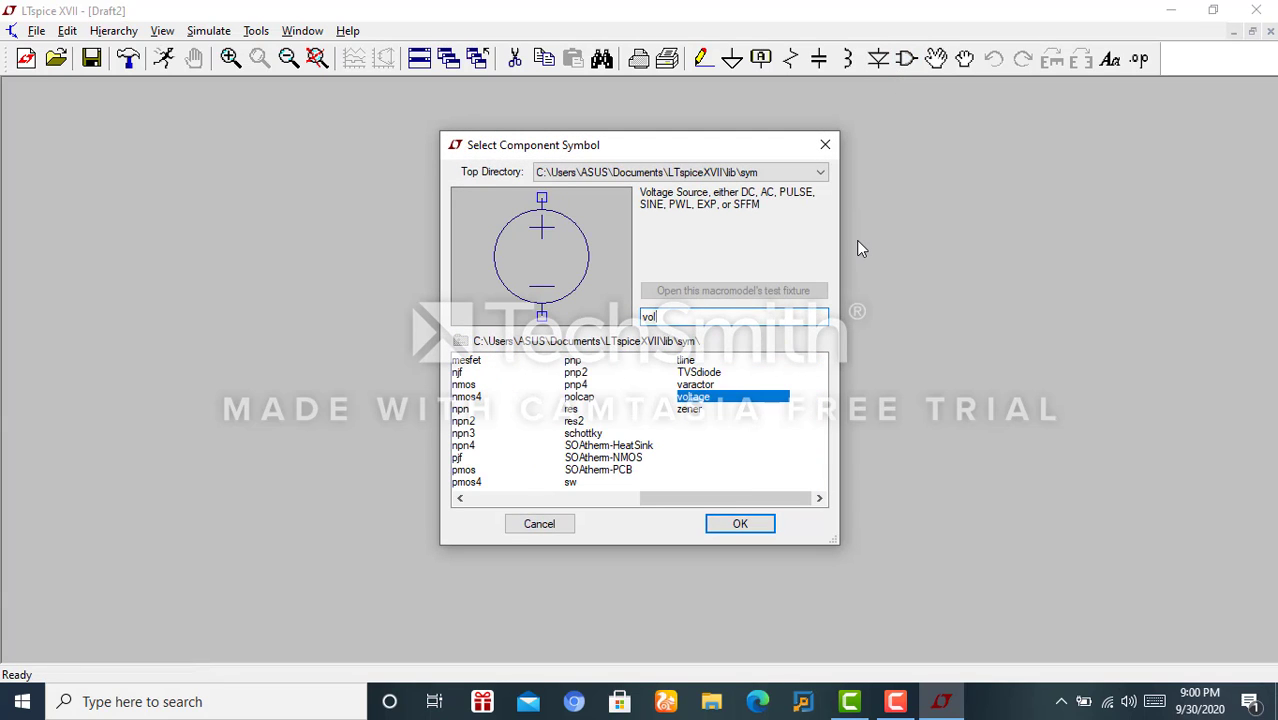
type("tage")
key("Return")
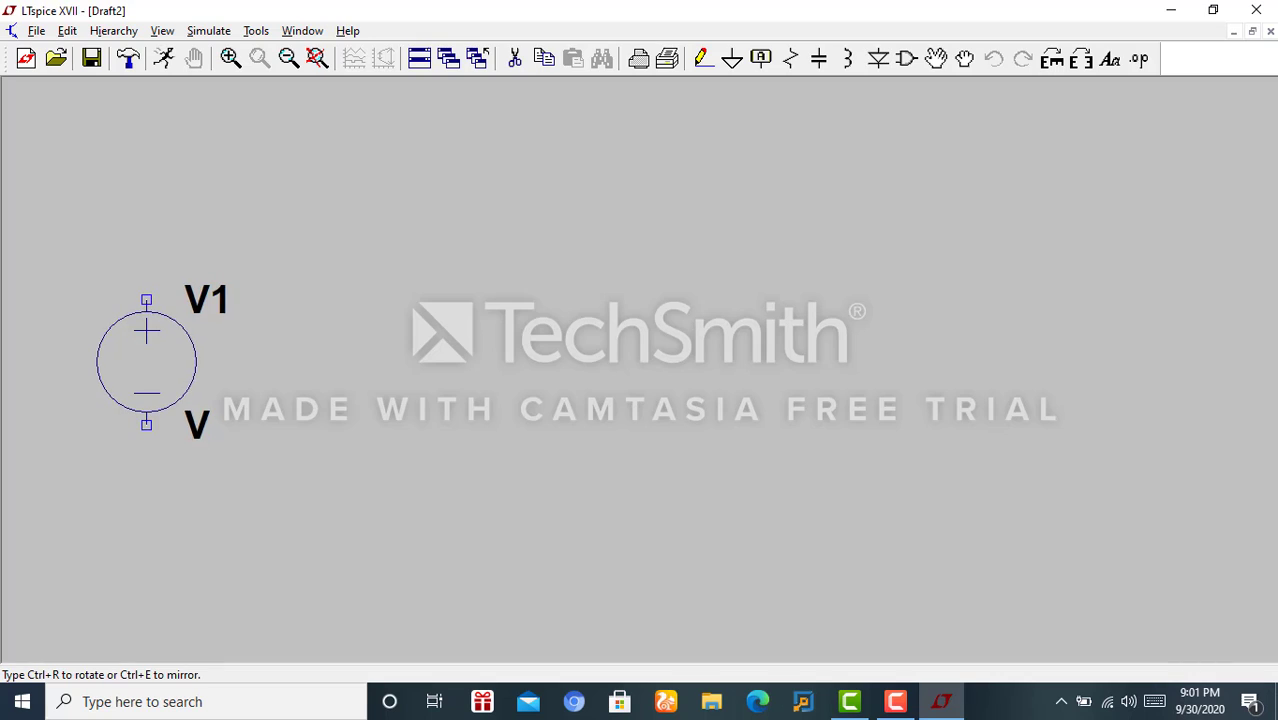
scroll(145, 343, "down", 2)
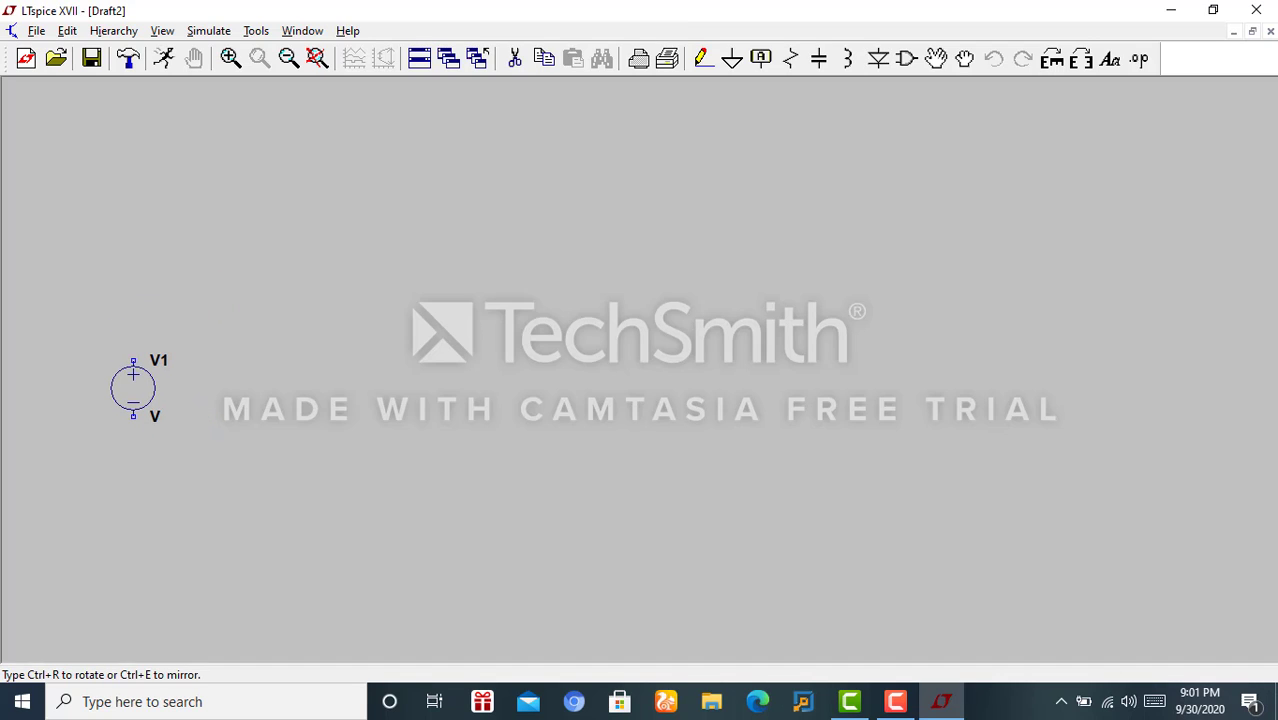
scroll(138, 386, "down", 2)
scroll(140, 386, "up", 1)
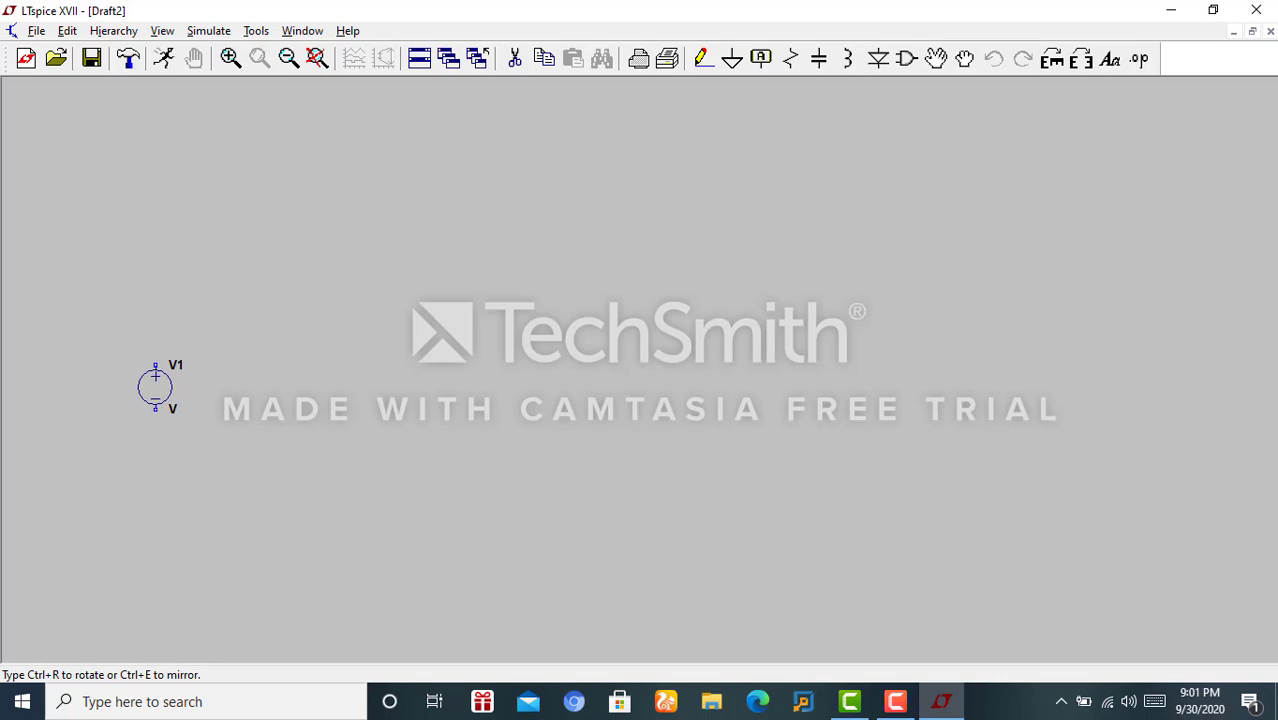
left_click(146, 386)
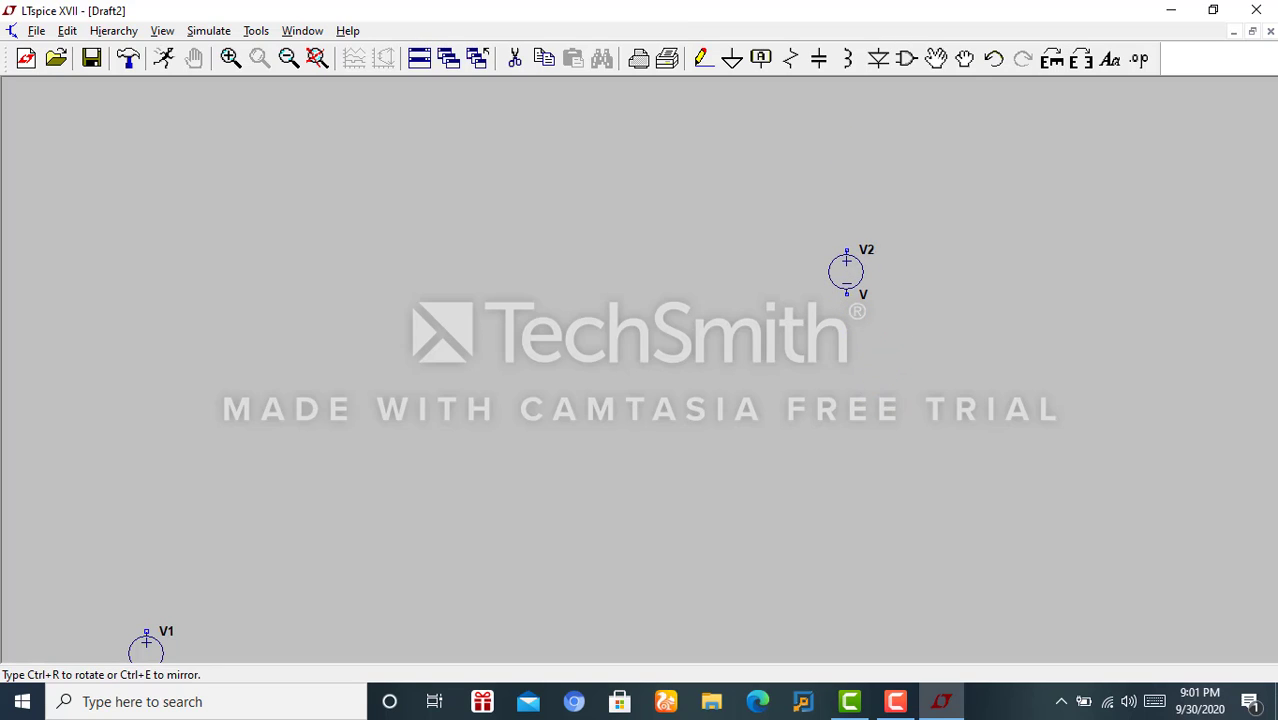
Step: Place two horizontal resistors in a row, above and to the right of the voltage source
left_click(790, 58)
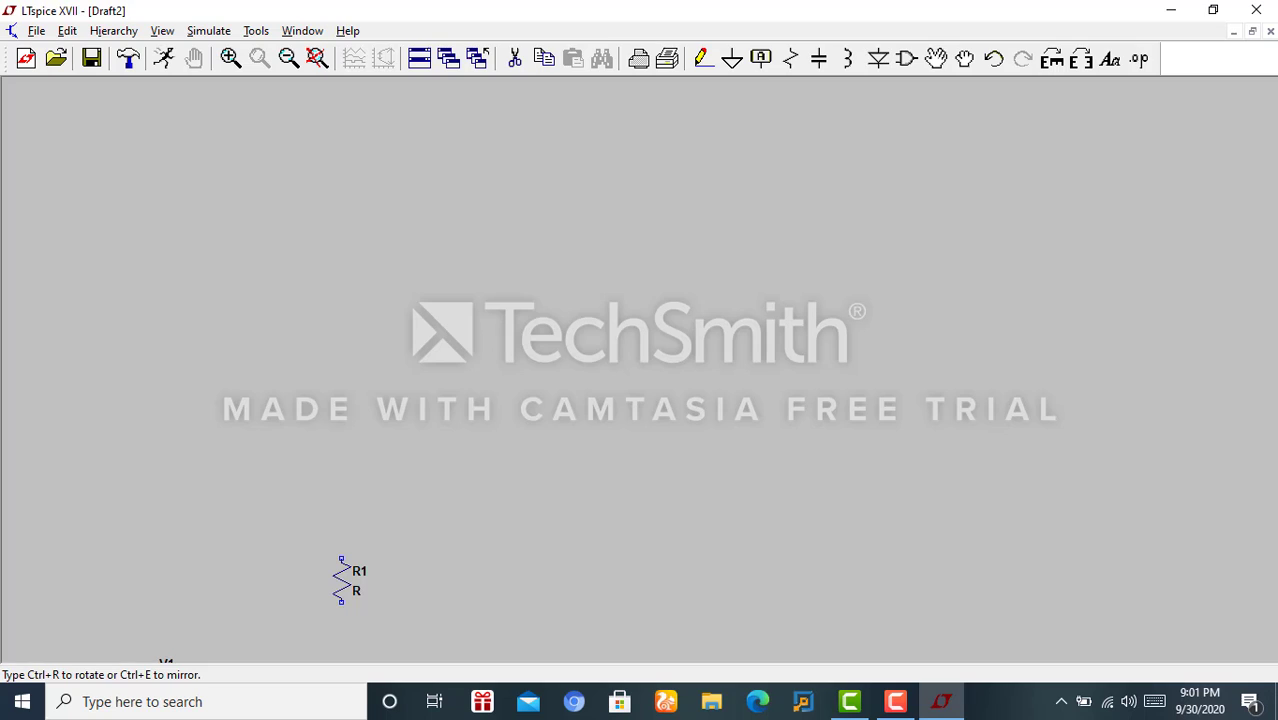
key("ctrl+r")
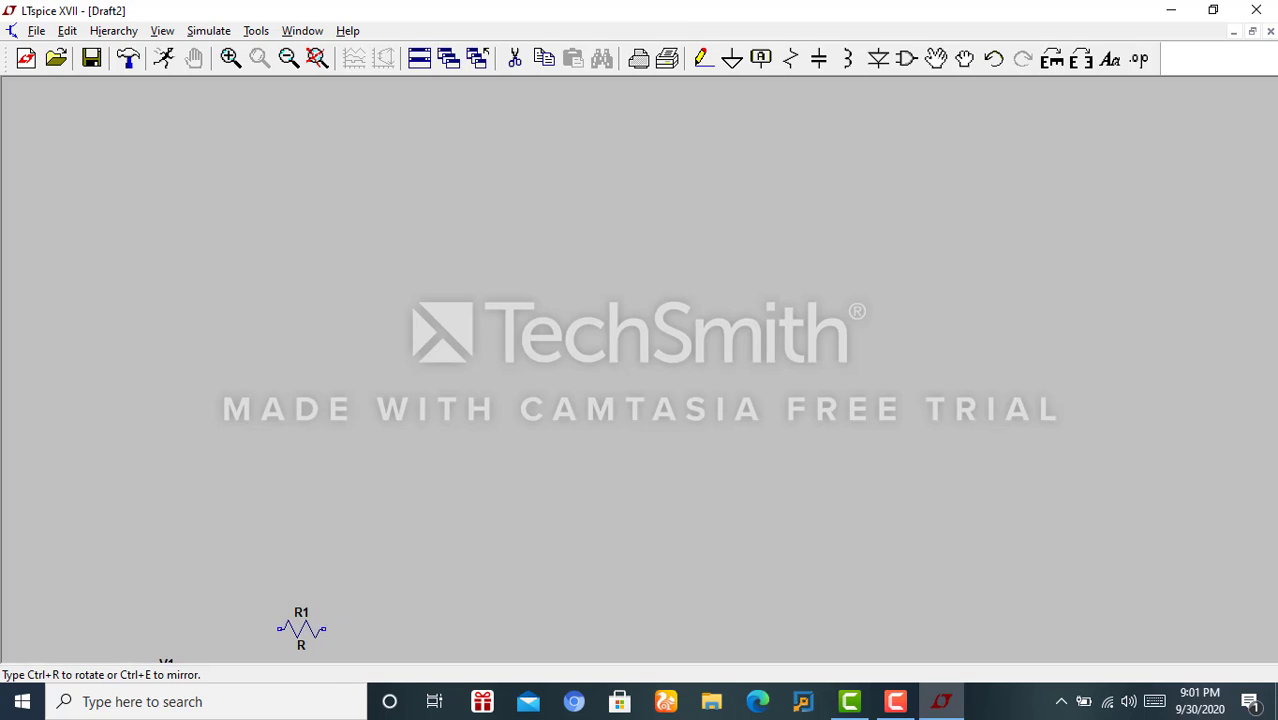
left_click(301, 628)
left_click(407, 628)
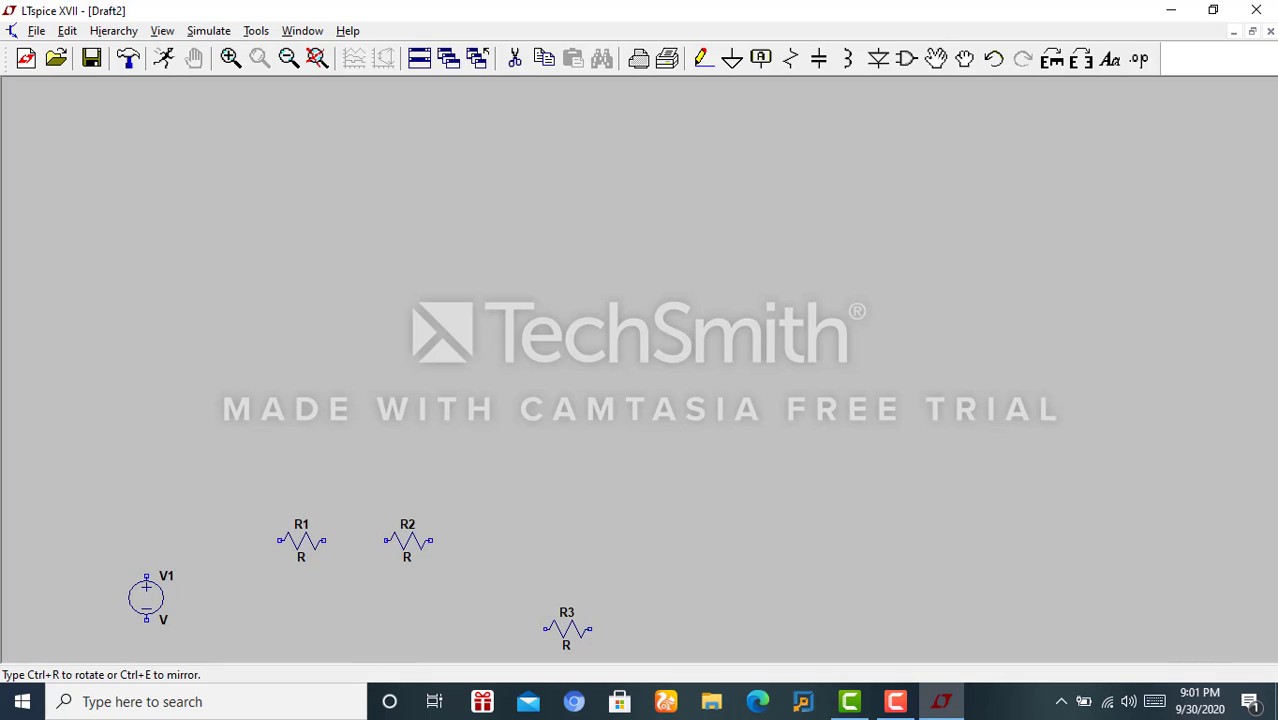
Step: Place a vertical resistor below and right of R2, and a horizontal resistor farther right and slightly higher
key("ctrl+r")
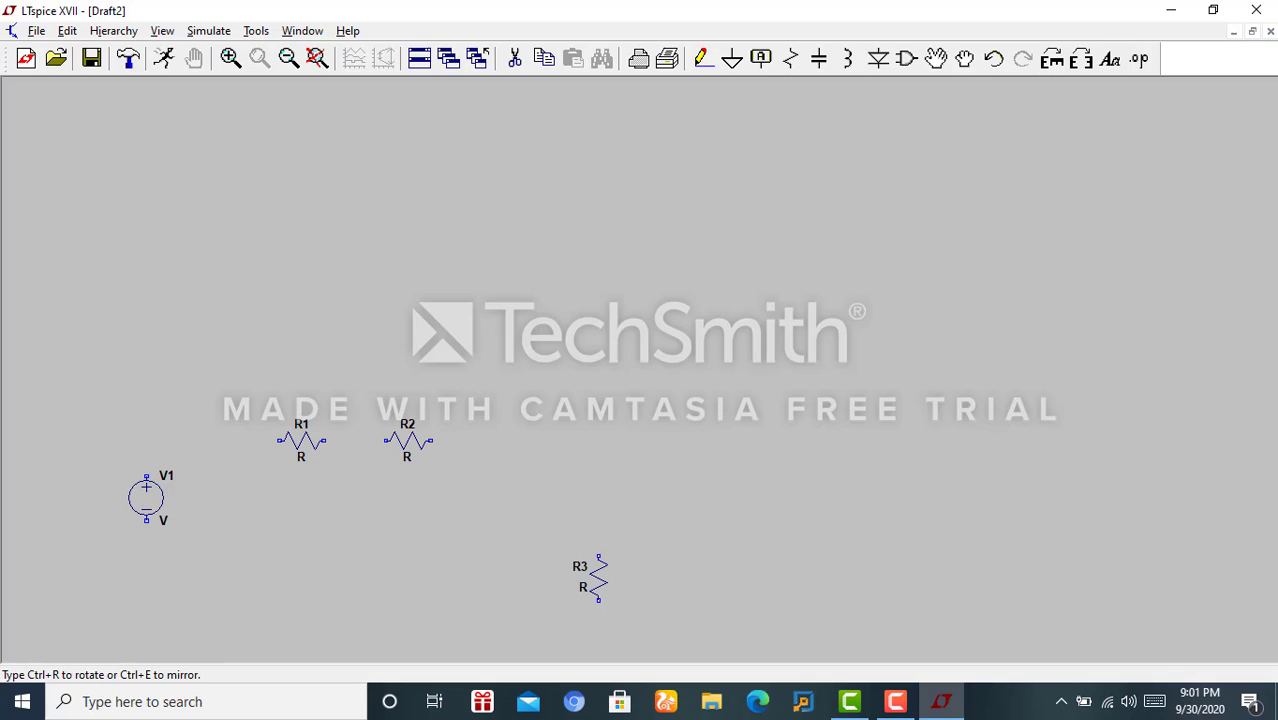
left_click(598, 578)
key("ctrl+r")
left_click(745, 511)
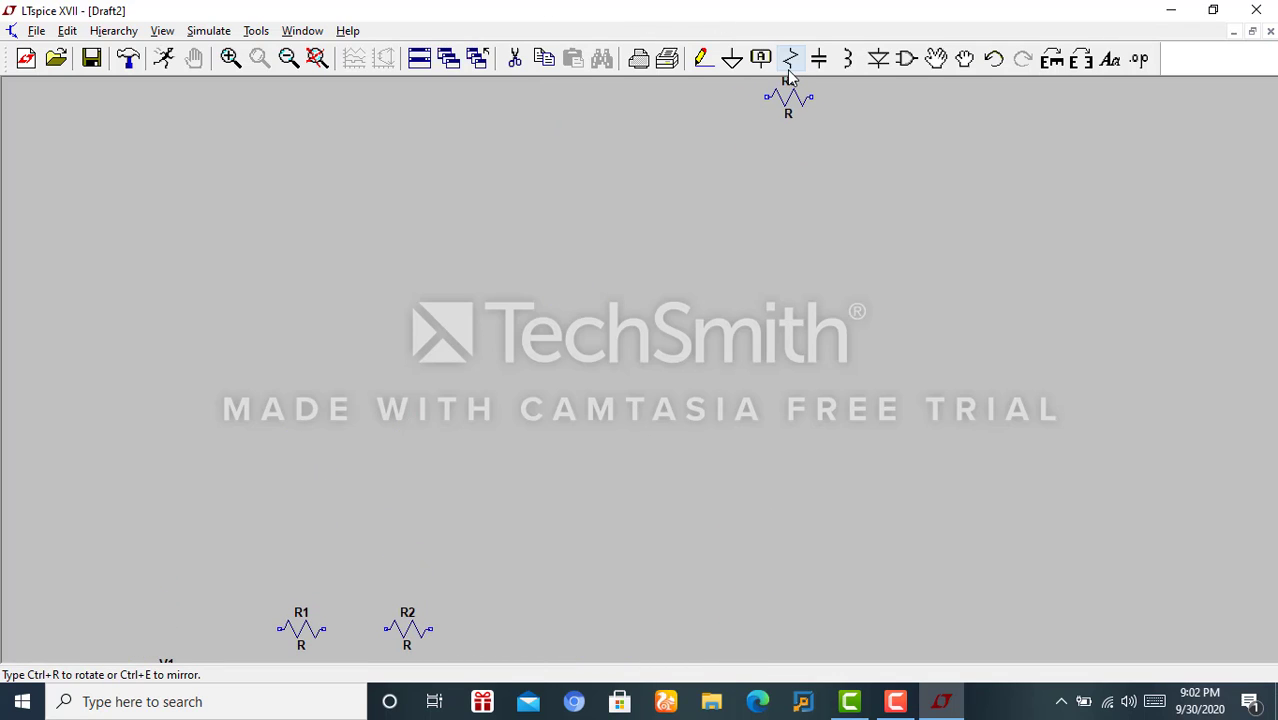
Step: Place a vertical capacitor to the right of R2 and a horizontal capacitor above it
left_click(818, 60)
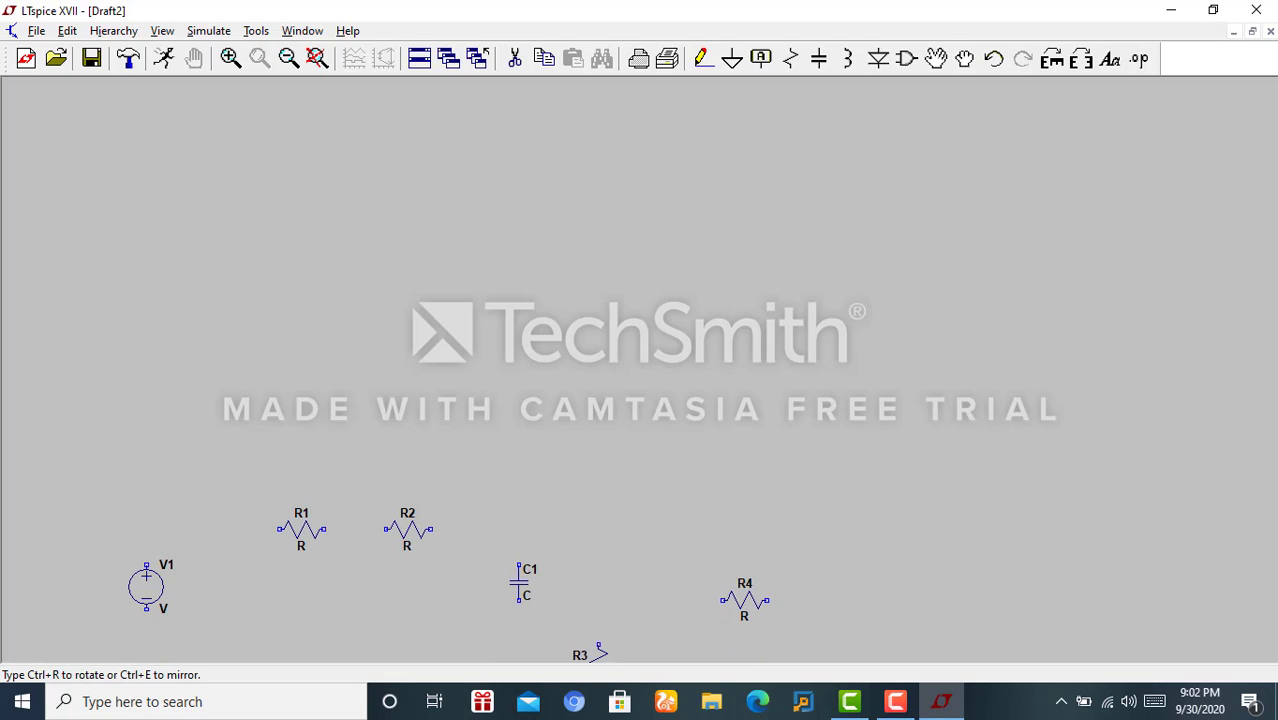
left_click(512, 582)
key("ctrl+r")
left_click(527, 449)
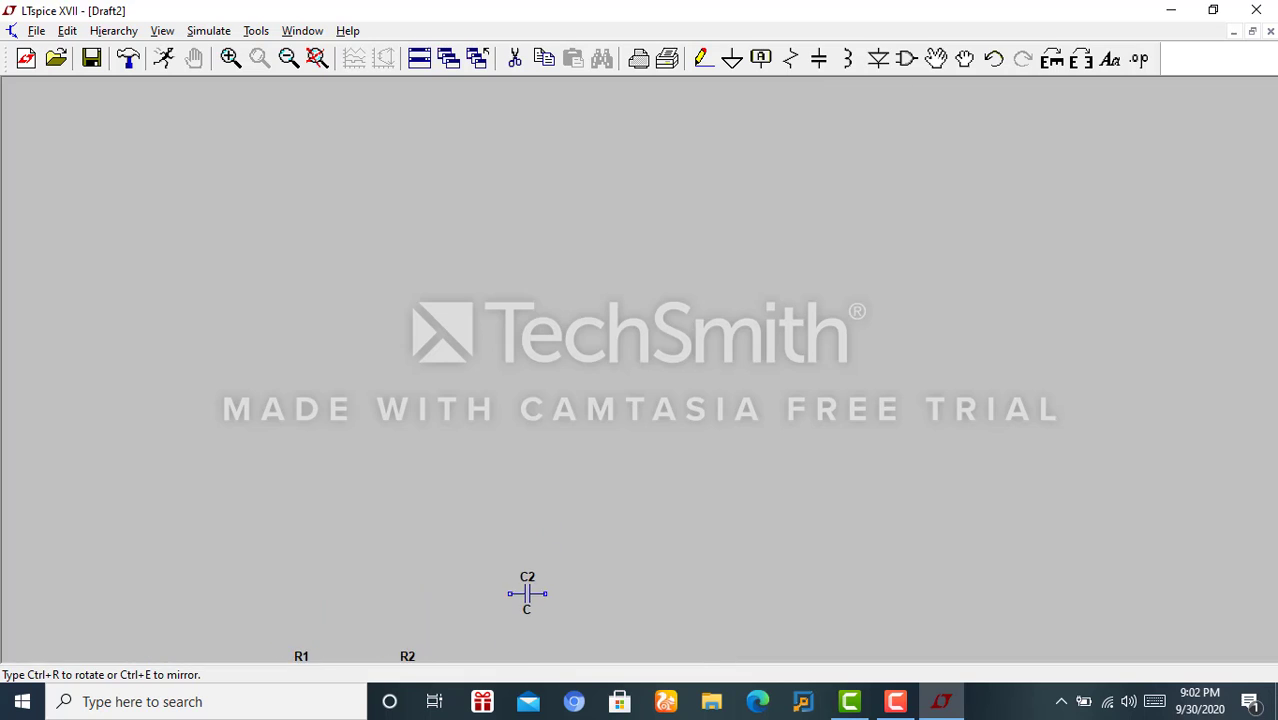
Step: Place one LTC6752 comparator from the Comparators library above and to the right of R4
left_click(905, 60)
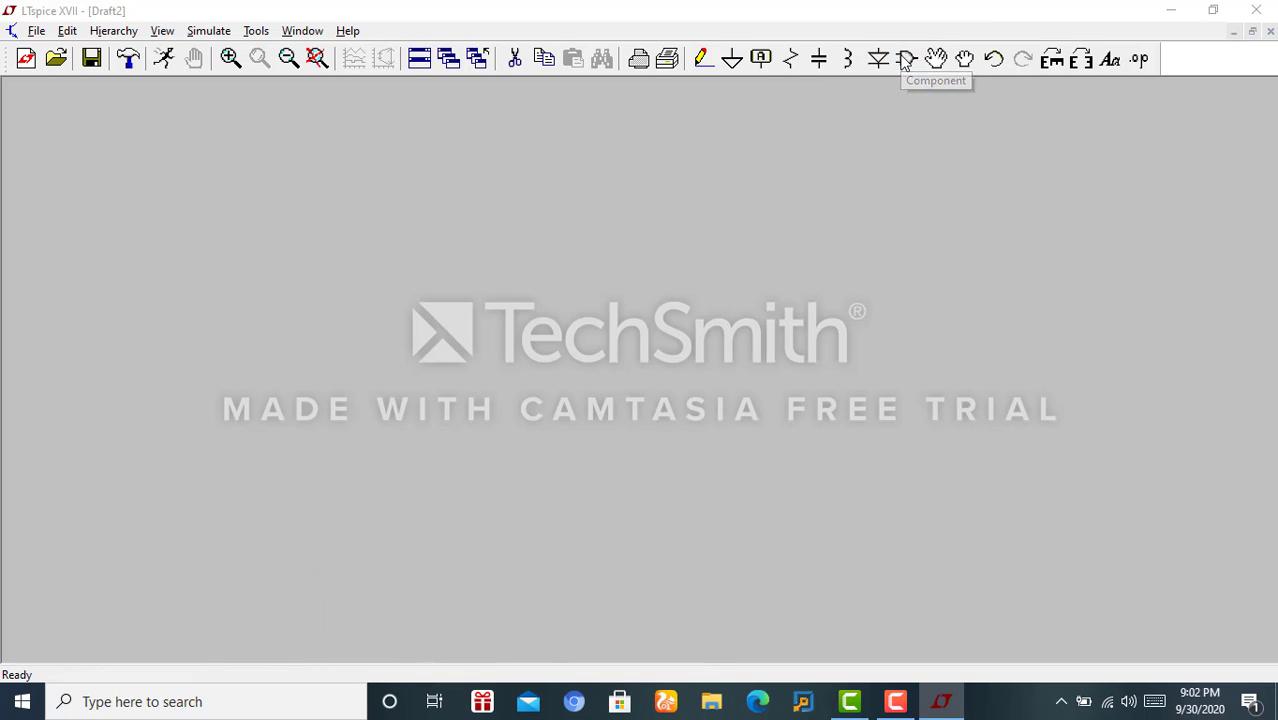
type("LTC")
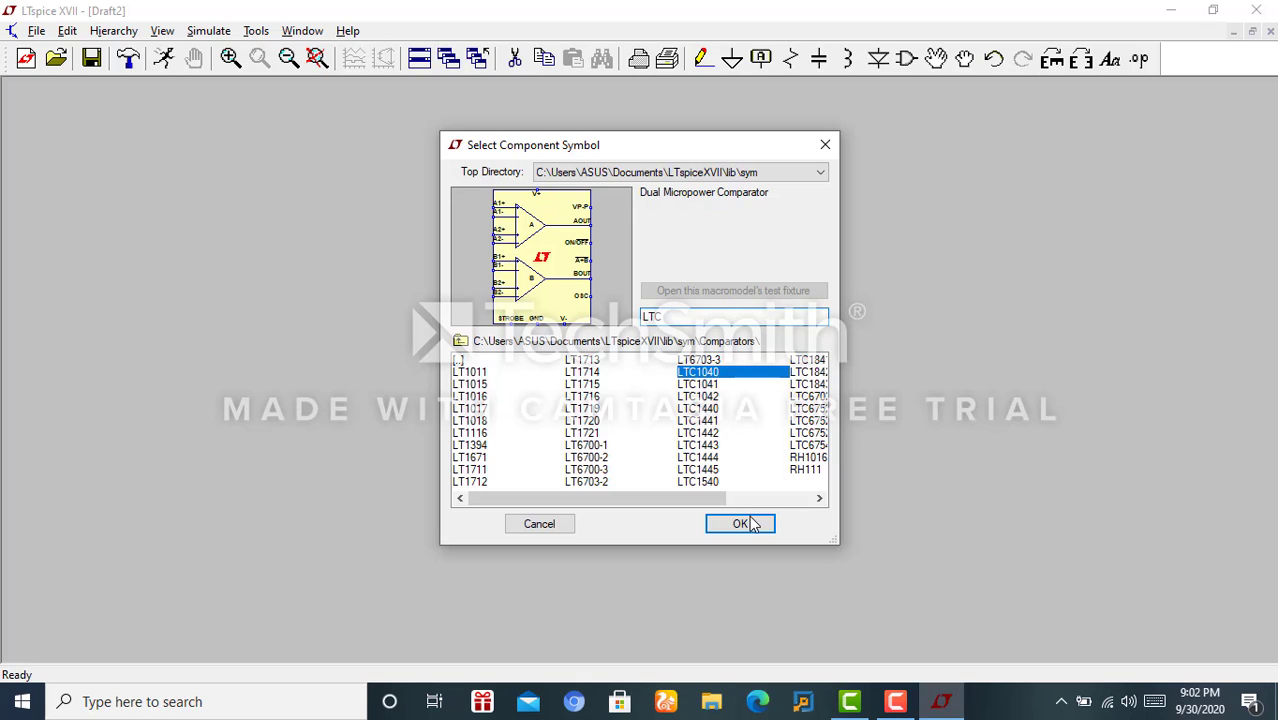
left_click_drag(717, 501, 810, 506)
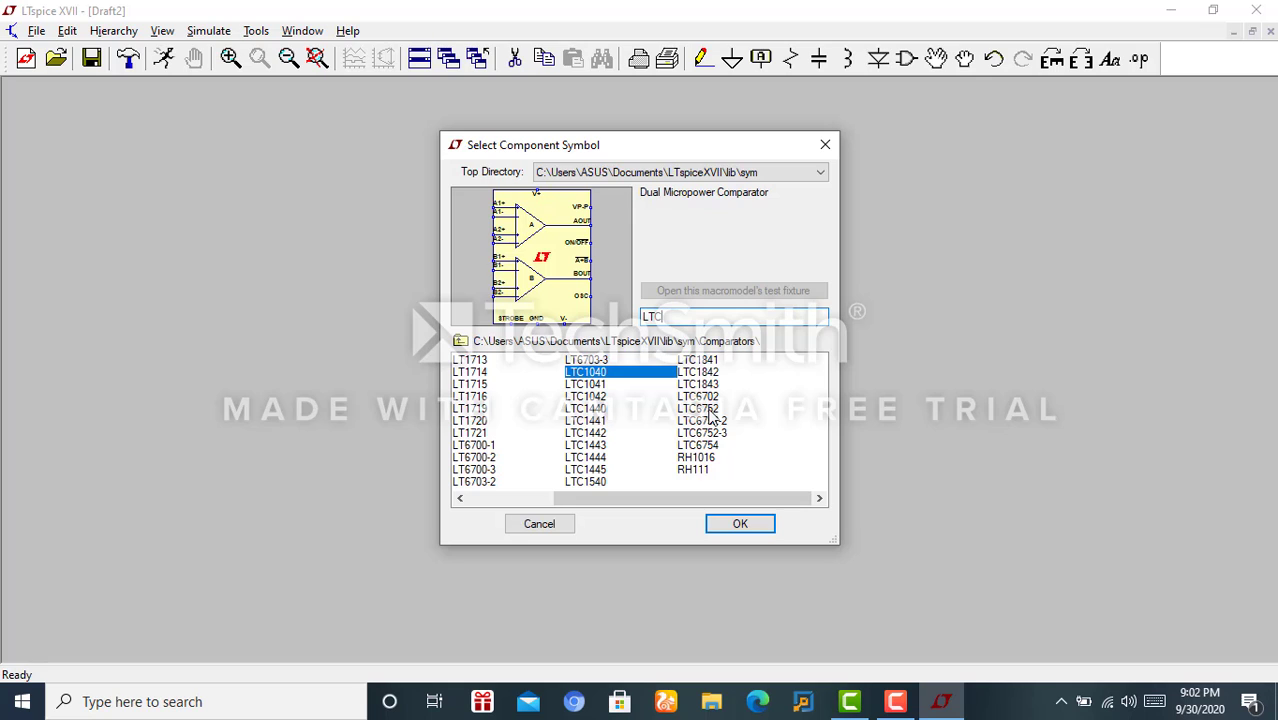
left_click(711, 415)
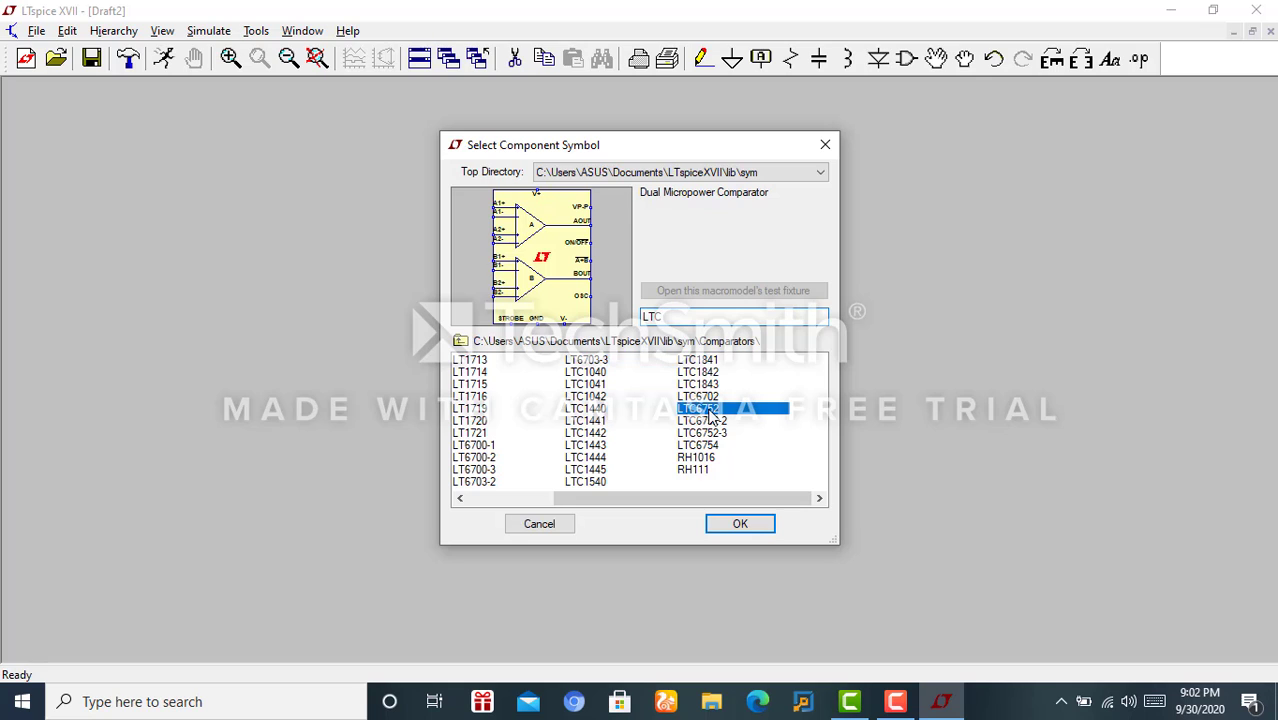
left_click(741, 524)
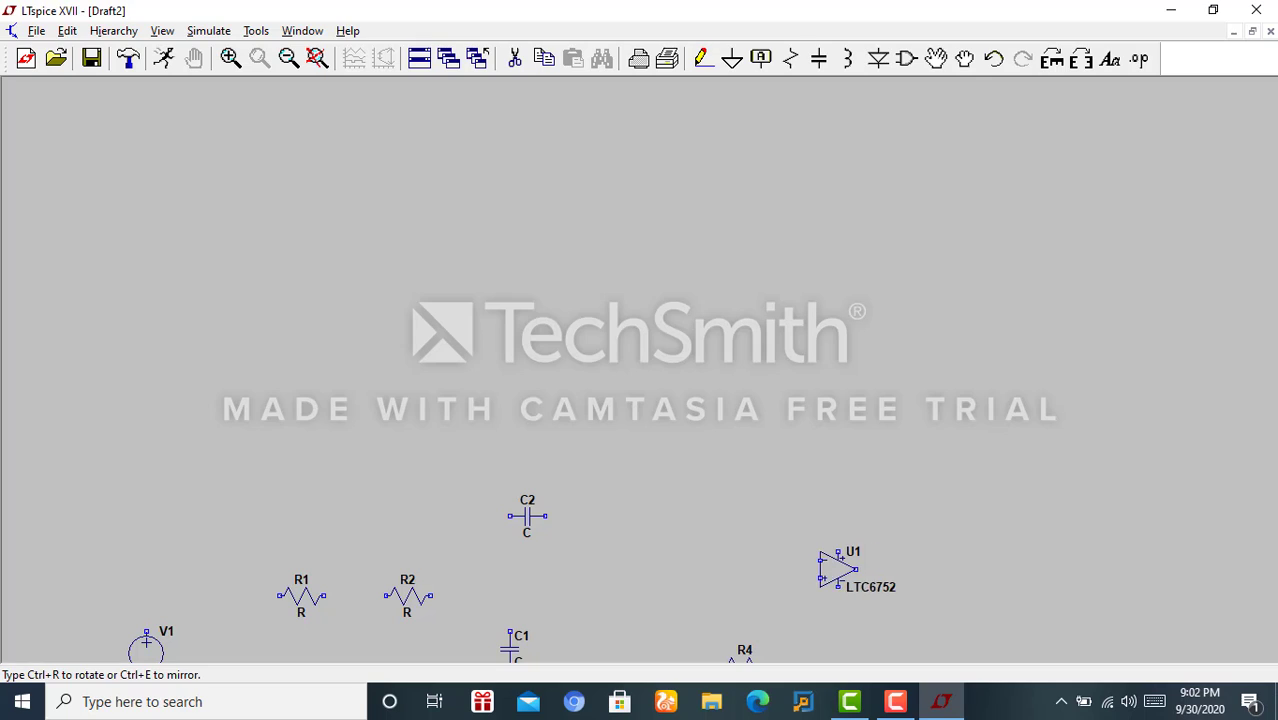
left_click(820, 569)
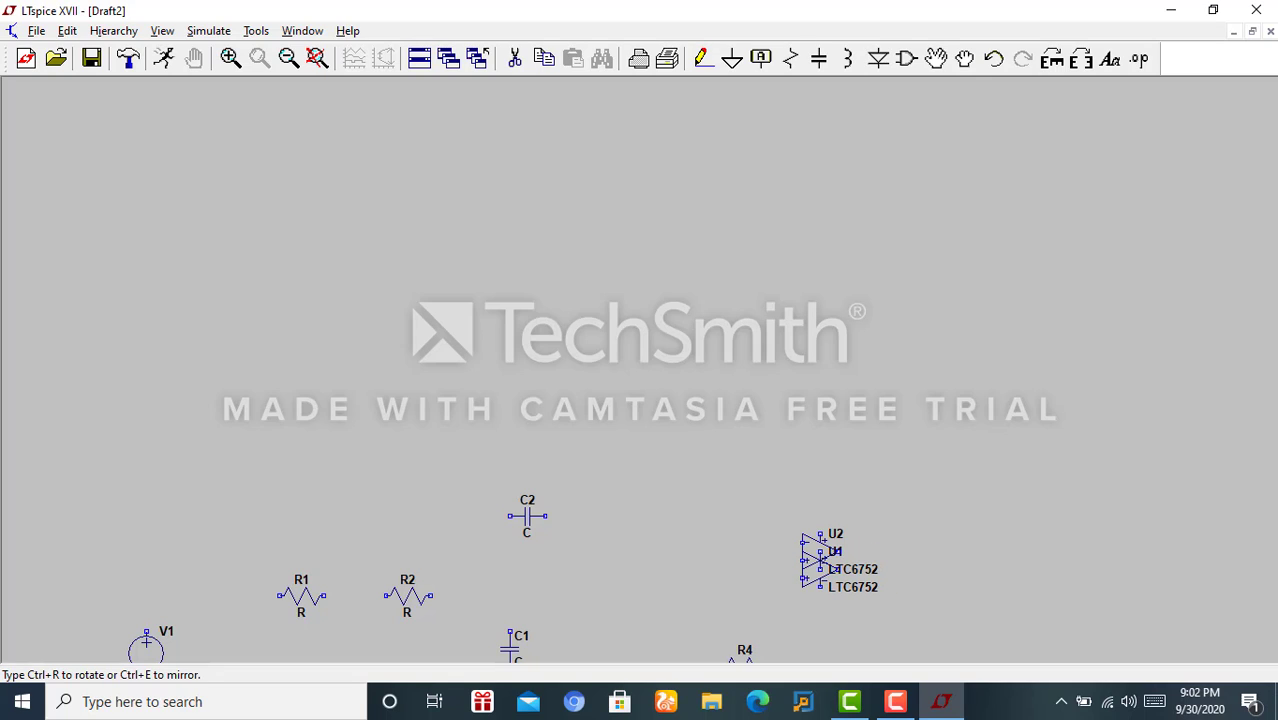
Step: Try placing two voltage sources with the positive terminal up to the right of the comparator, and undo both placements
left_click(906, 60)
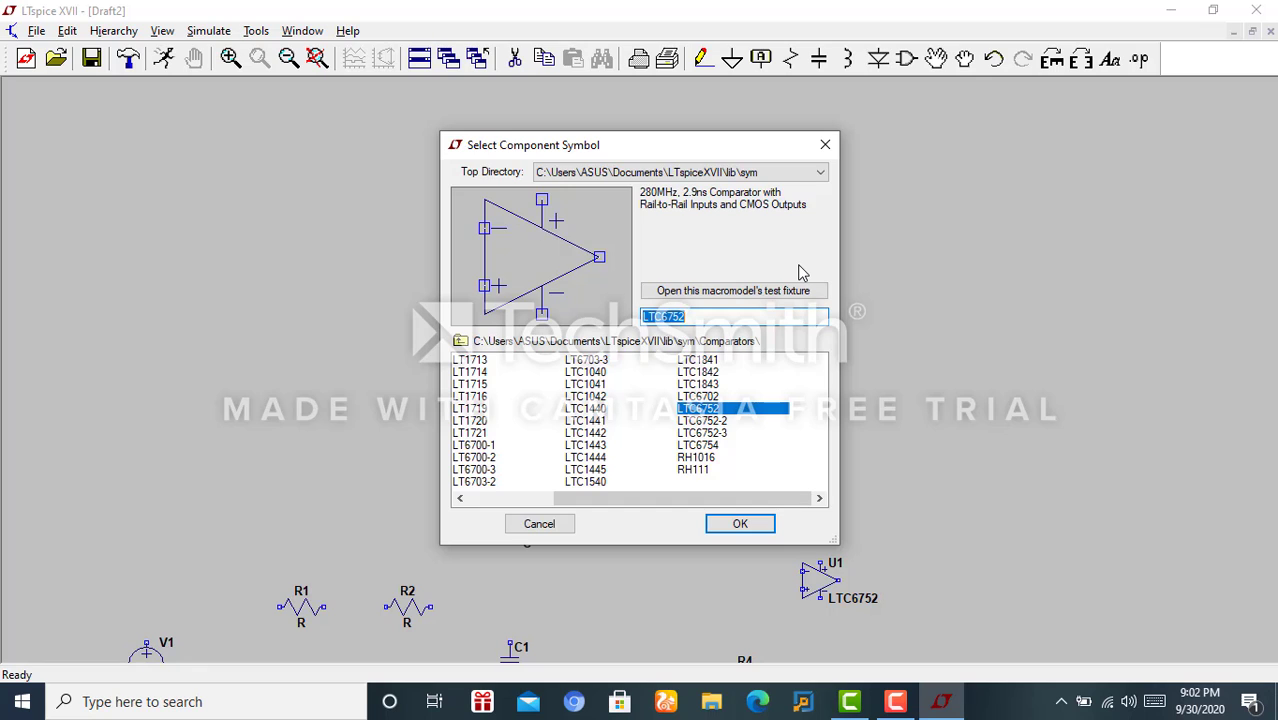
type("vo")
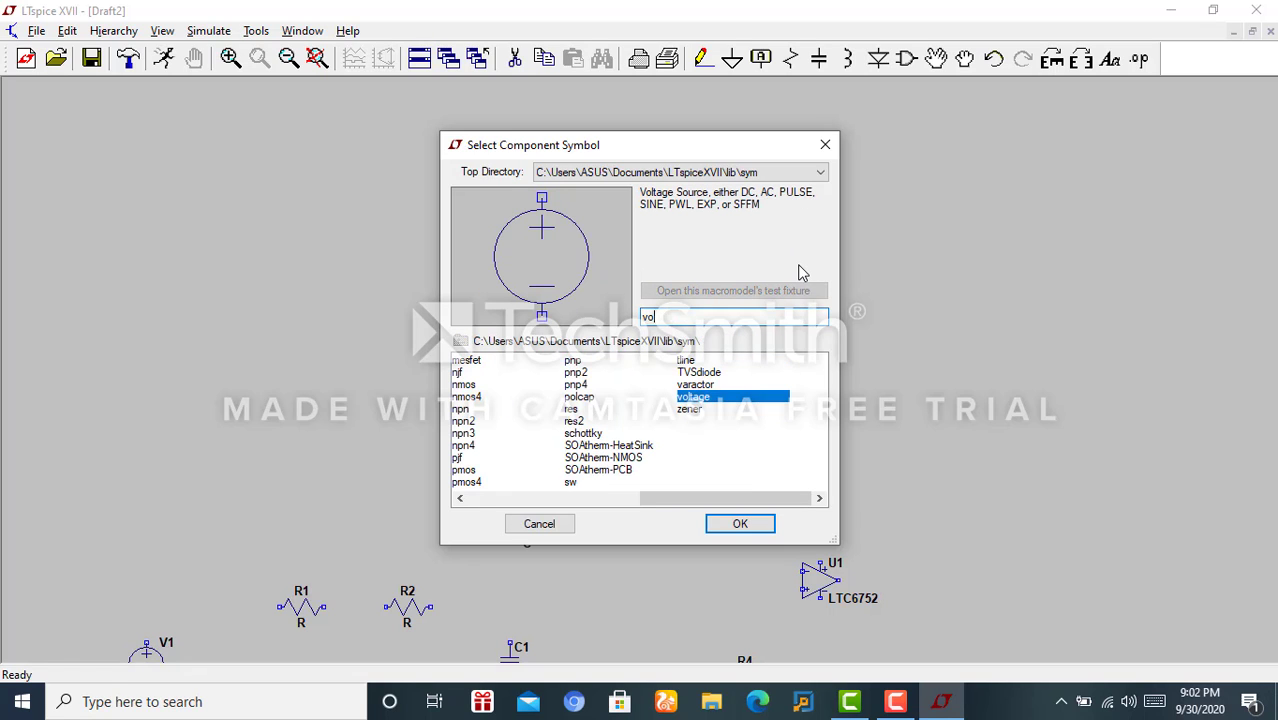
key("Return")
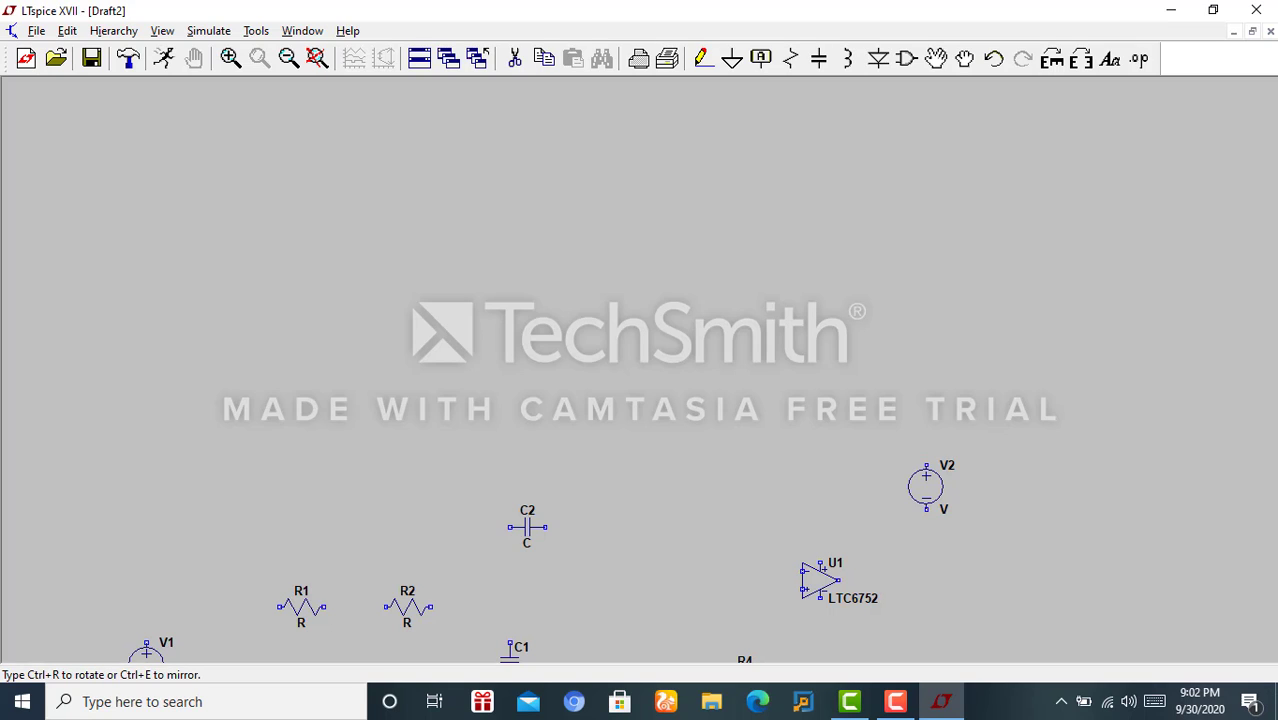
left_click(926, 496)
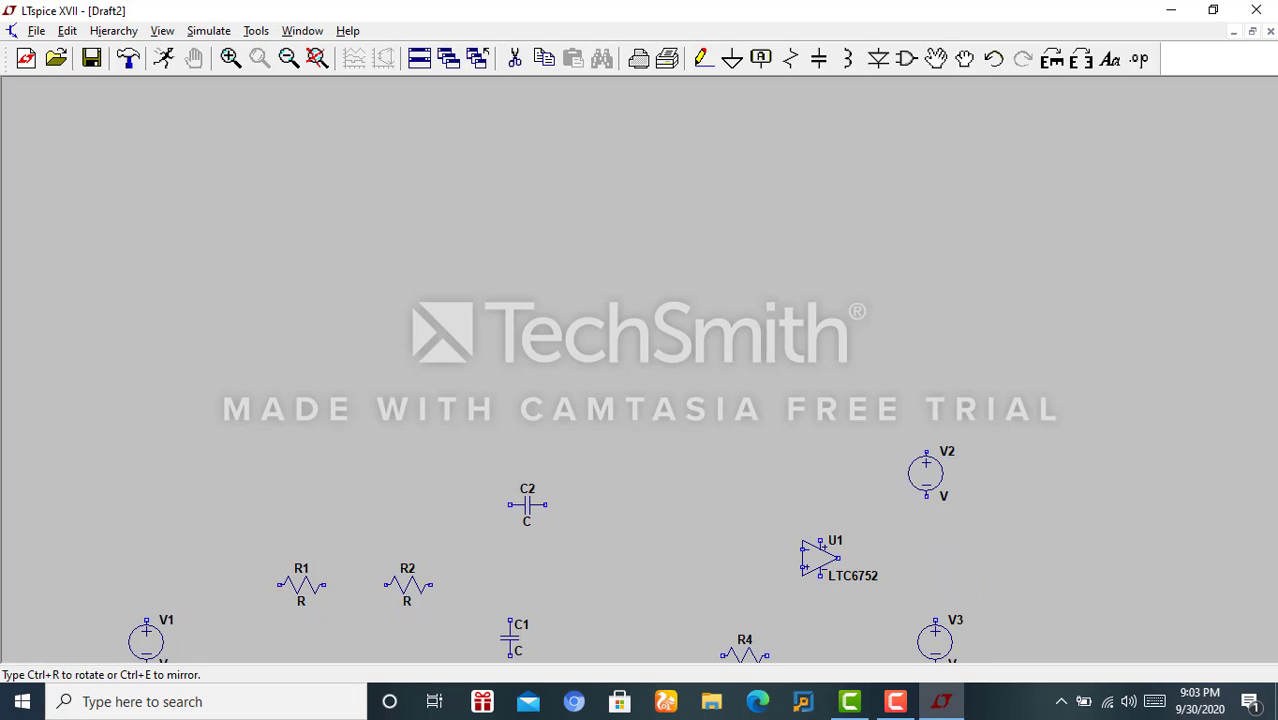
left_click(935, 642)
key("Escape")
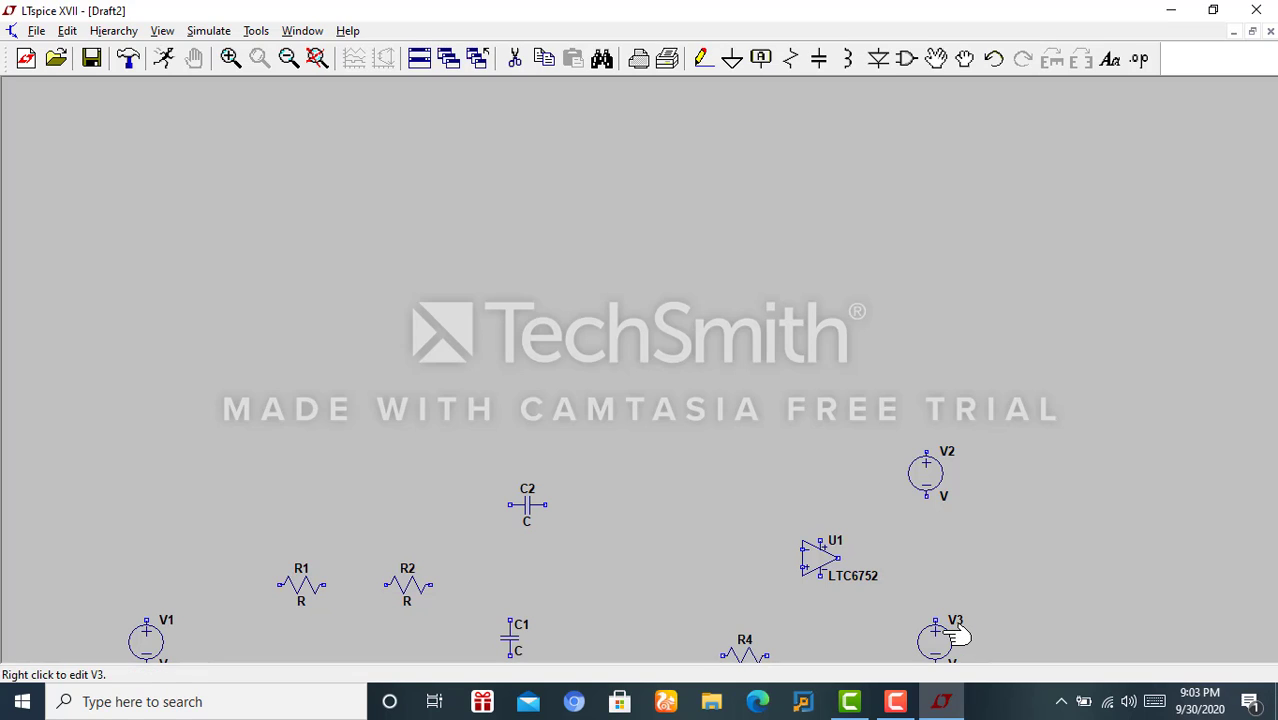
left_click(995, 60)
left_click(995, 60)
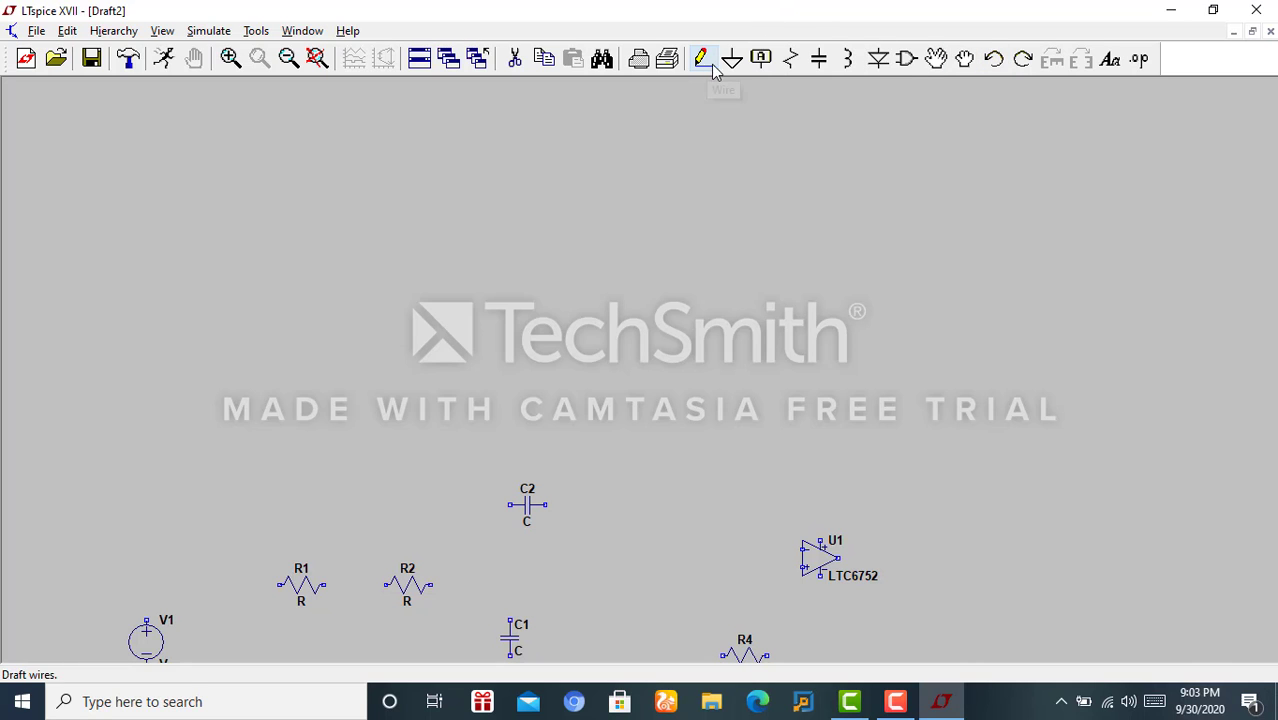
Step: Place two voltage sources rotated with the positive terminal down, one above the other, to the right of the comparator
left_click(907, 59)
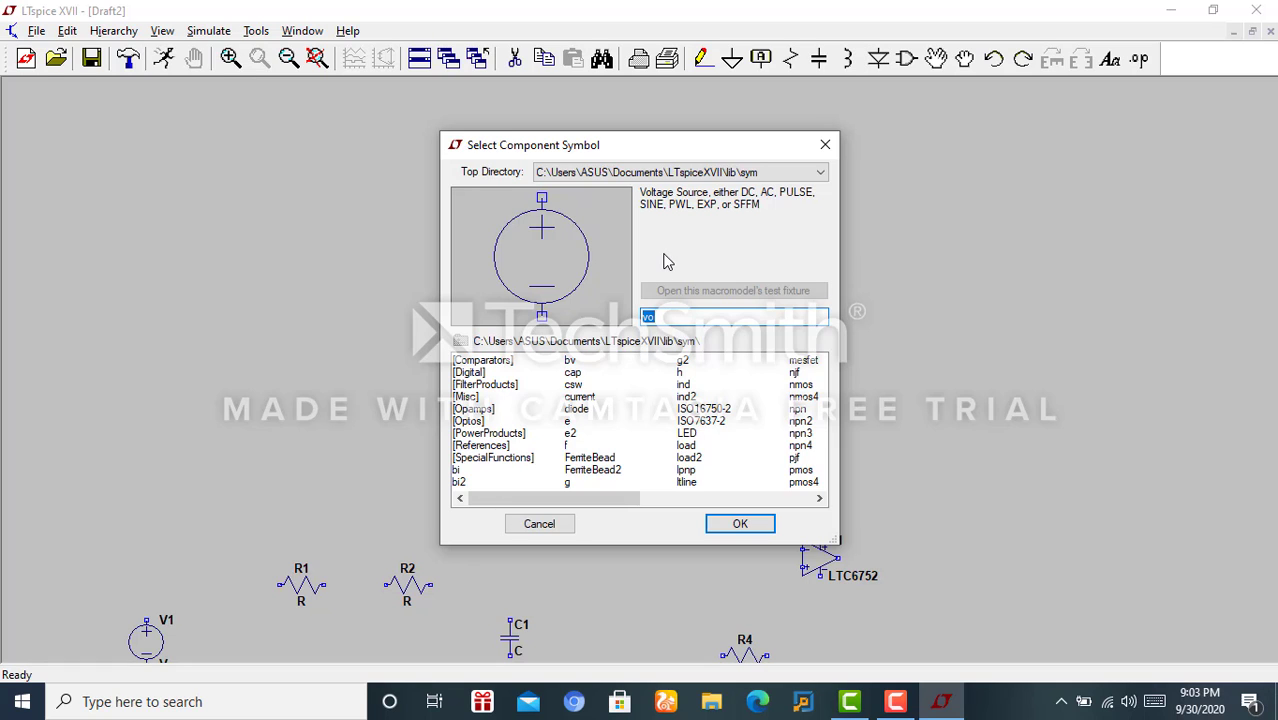
key("Return")
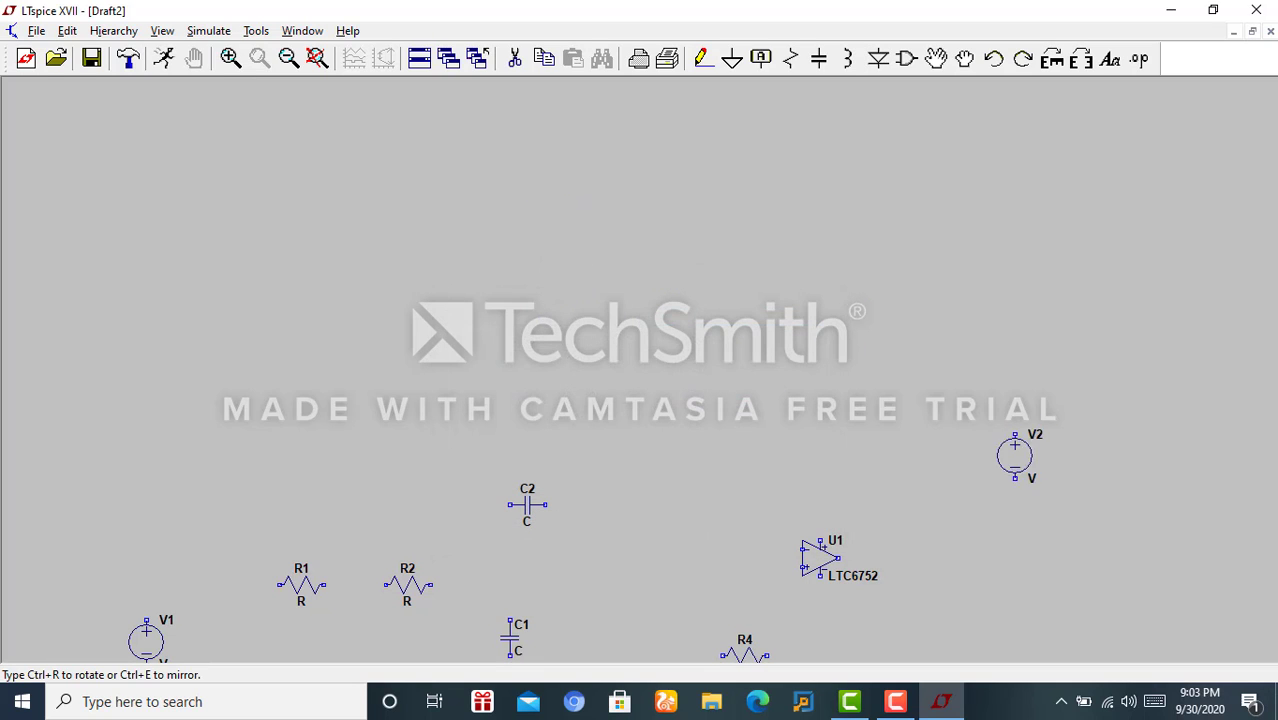
key("ctrl+r")
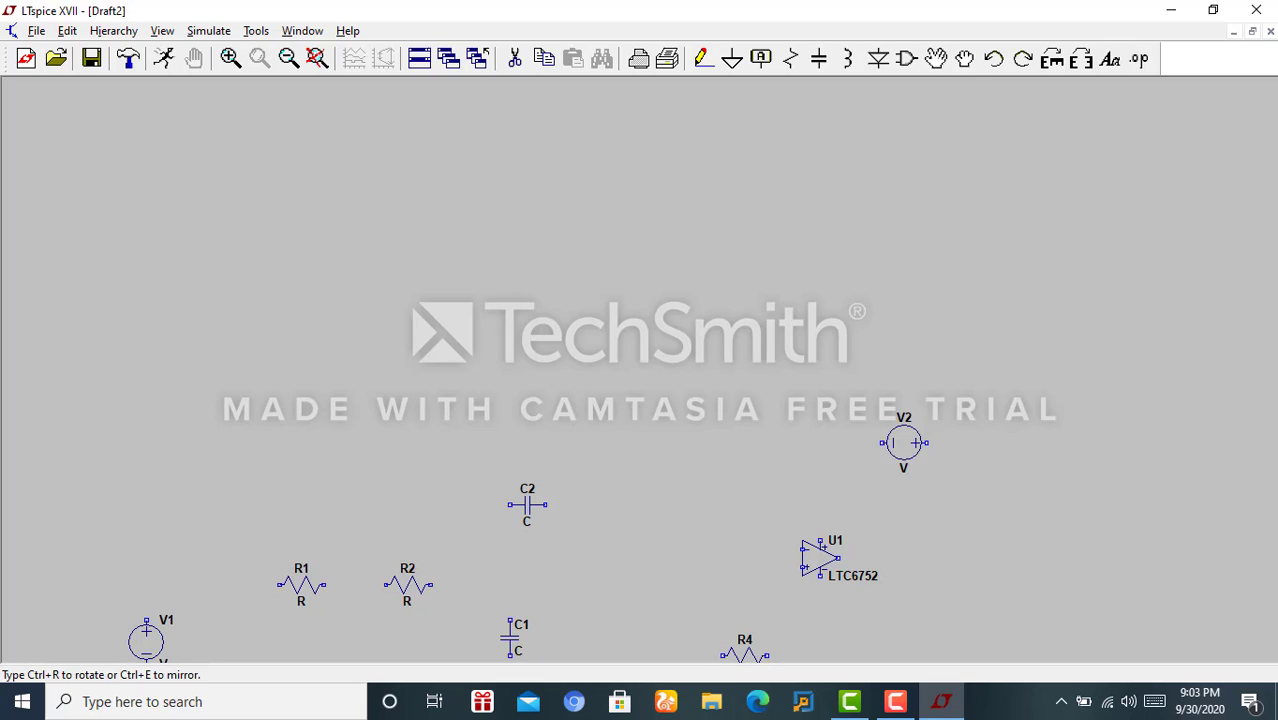
key("ctrl+r")
key("ctrl+r")
key("ctrl+r")
key("ctrl+r")
key("ctrl+r")
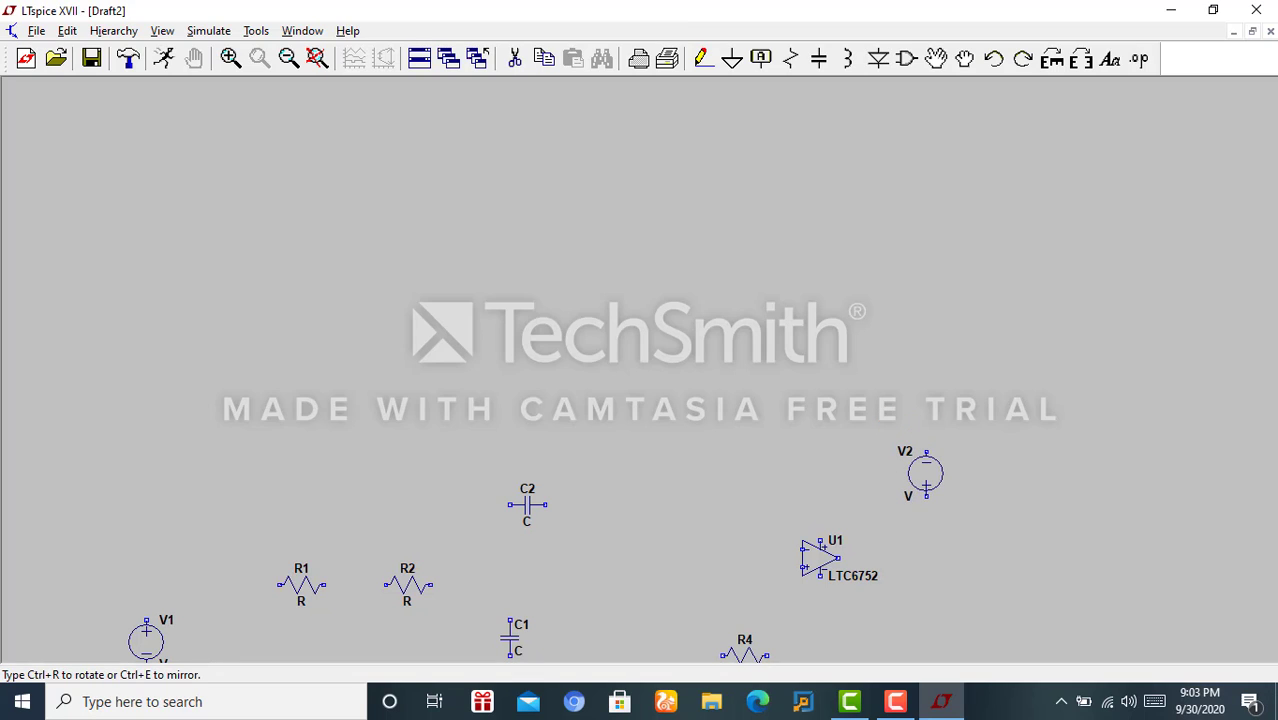
left_click(926, 483)
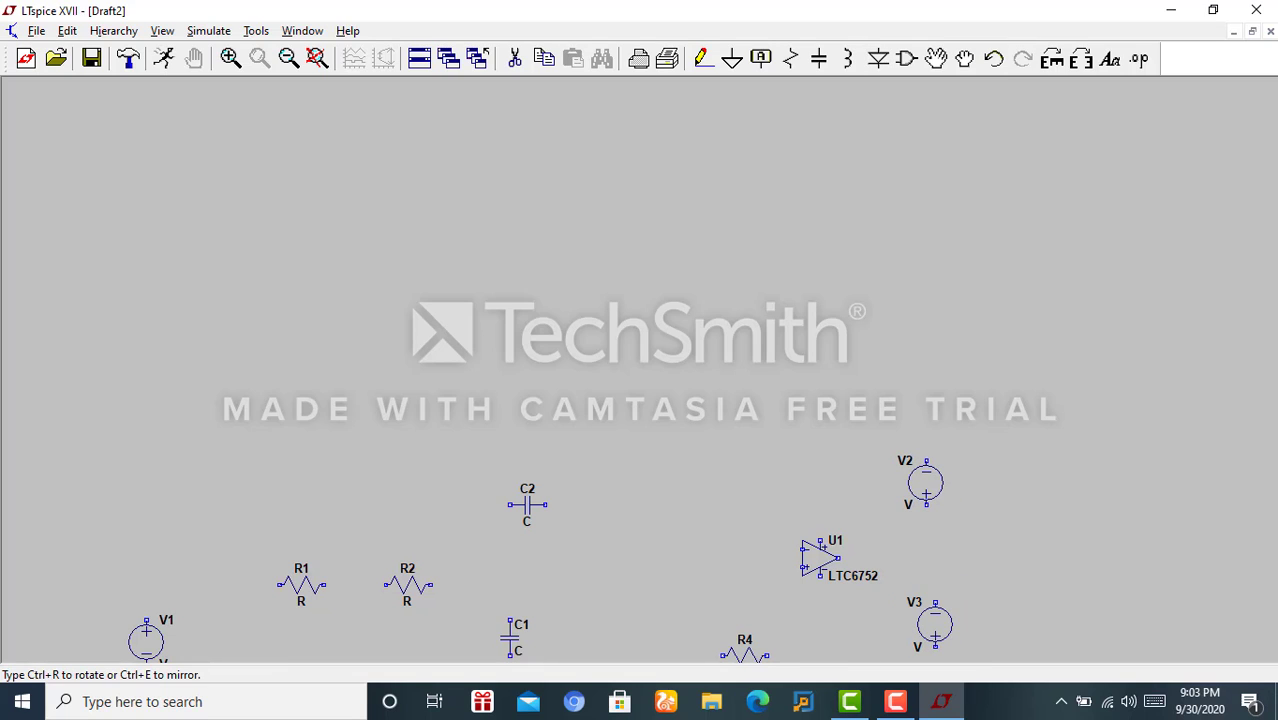
left_click(926, 633)
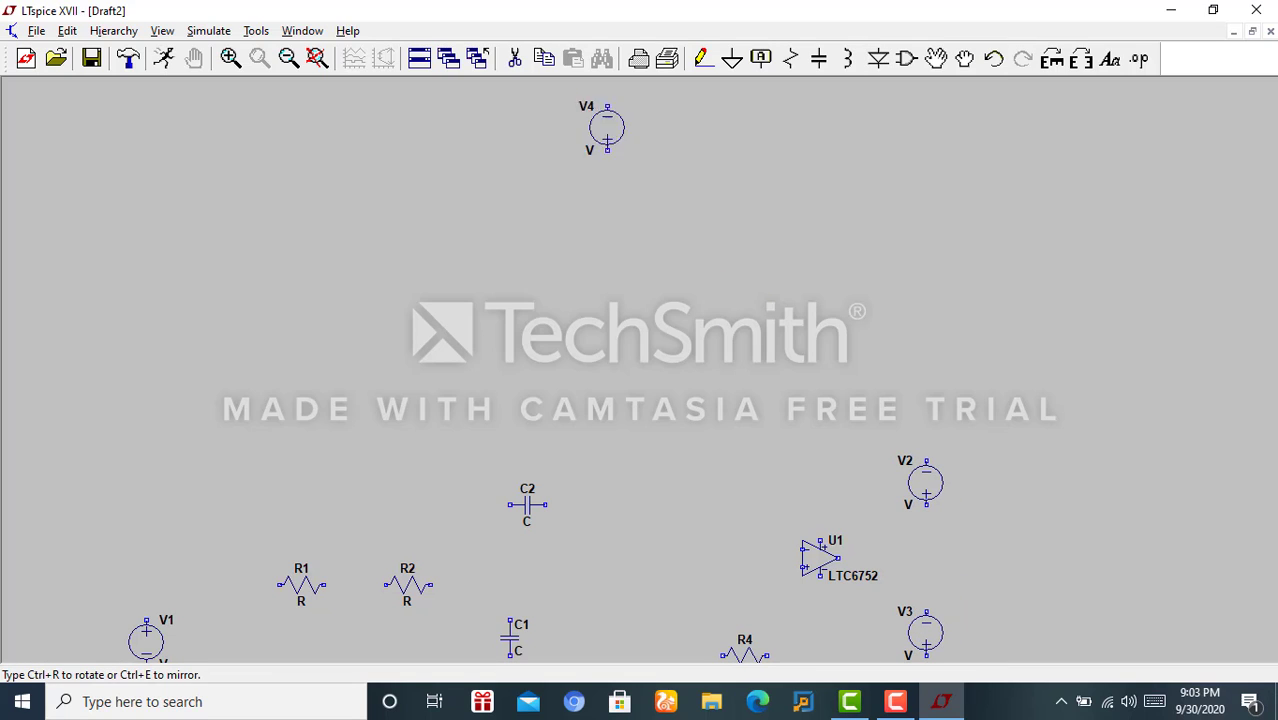
key("Escape")
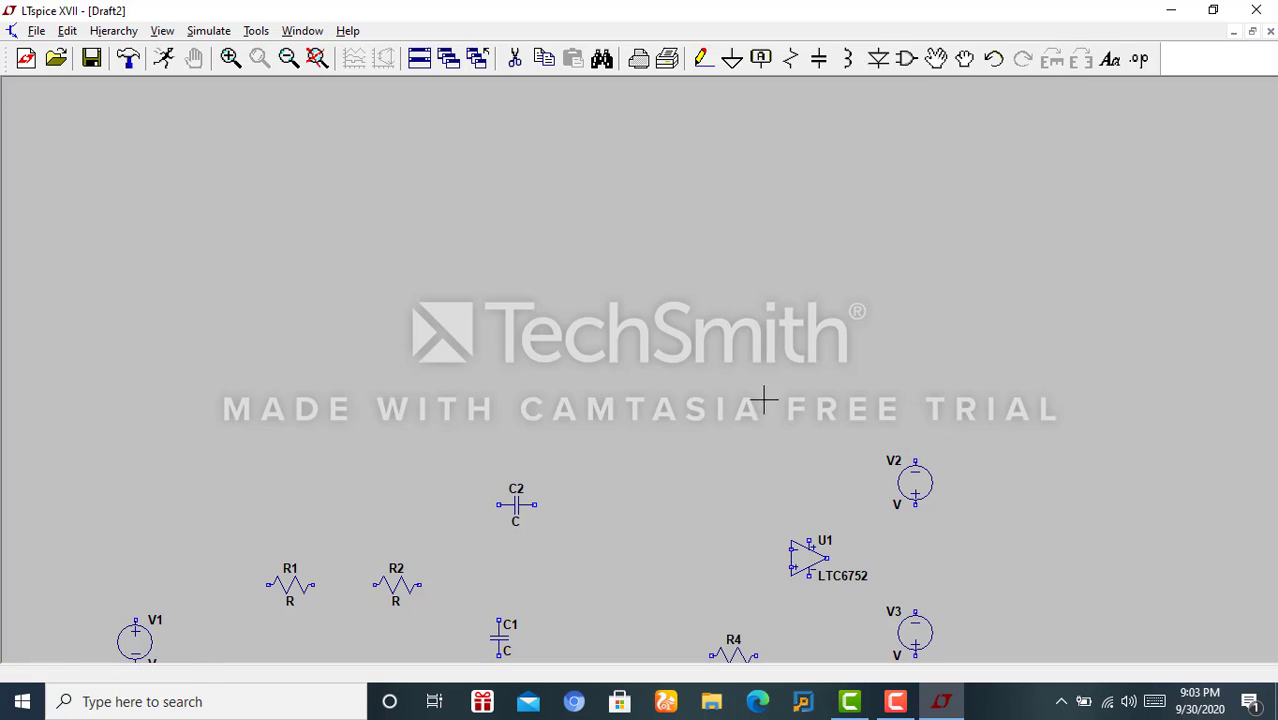
mouse_move(459, 423)
left_mouse_down()
mouse_move(481, 284)
mouse_move(459, 206)
left_mouse_up()
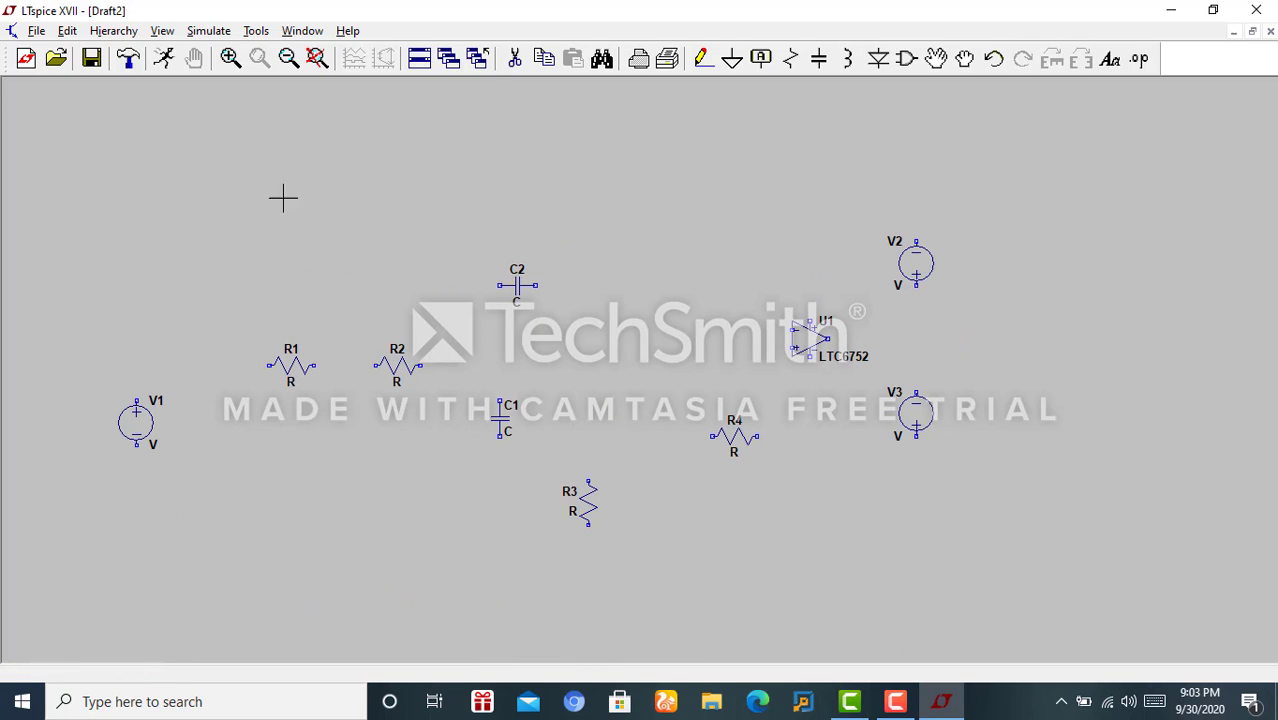
Step: Wire V1's positive terminal to the left end of R1, and R1's right end to the left end of R2
left_click(708, 58)
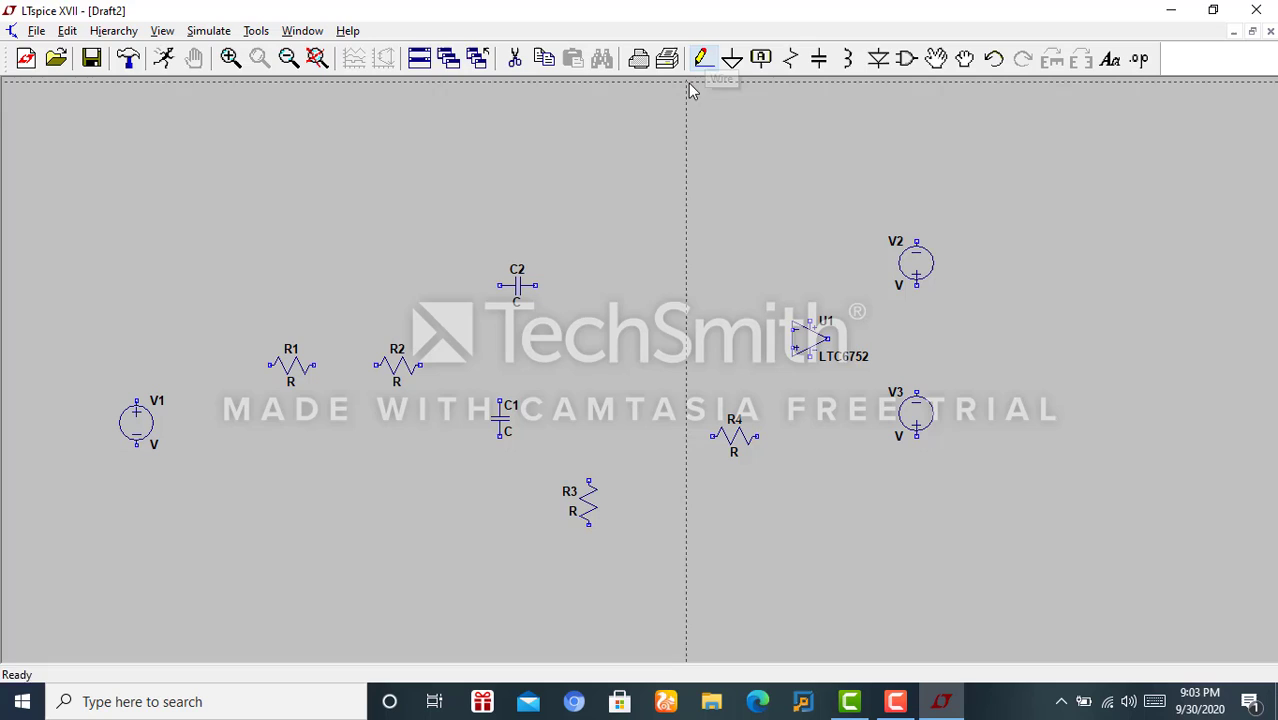
left_click(136, 400)
left_click(272, 365)
left_click(315, 365)
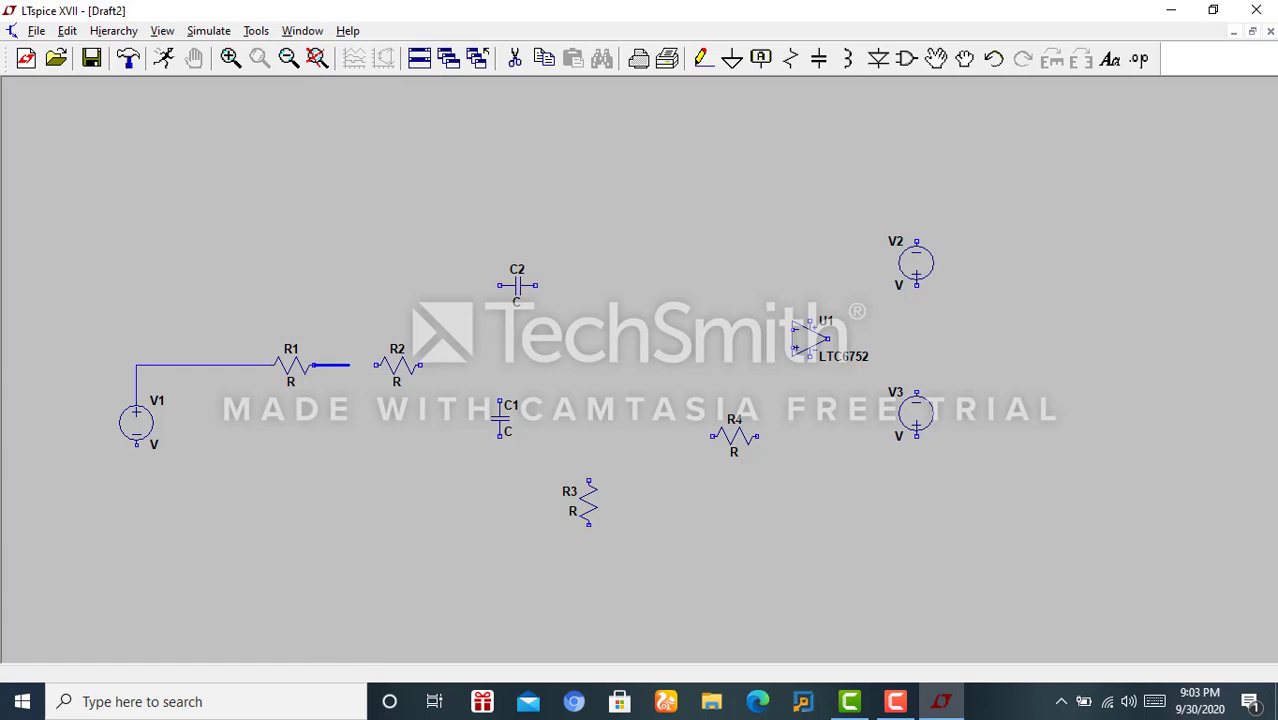
left_click(376, 365)
Step: Move the LTC6752 comparator down towards R2's level and run a straight wire from R2's right end to the comparator's left edge
left_click(936, 58)
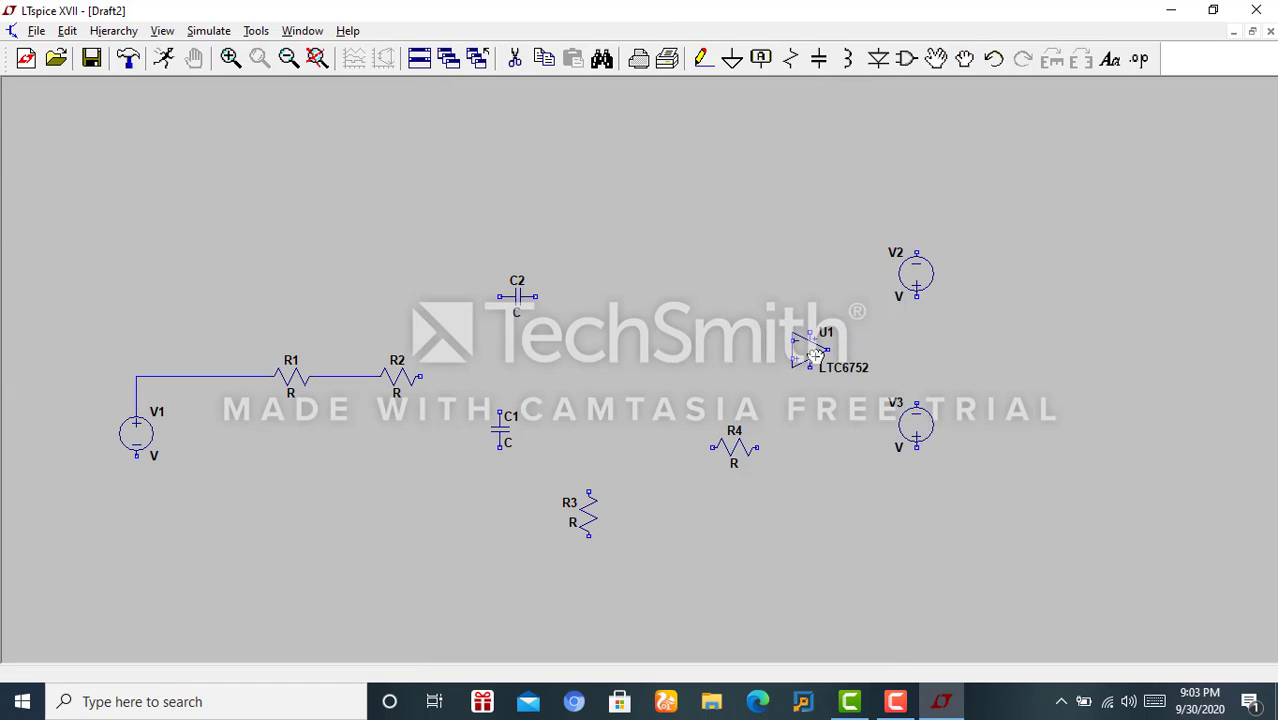
left_click(812, 370)
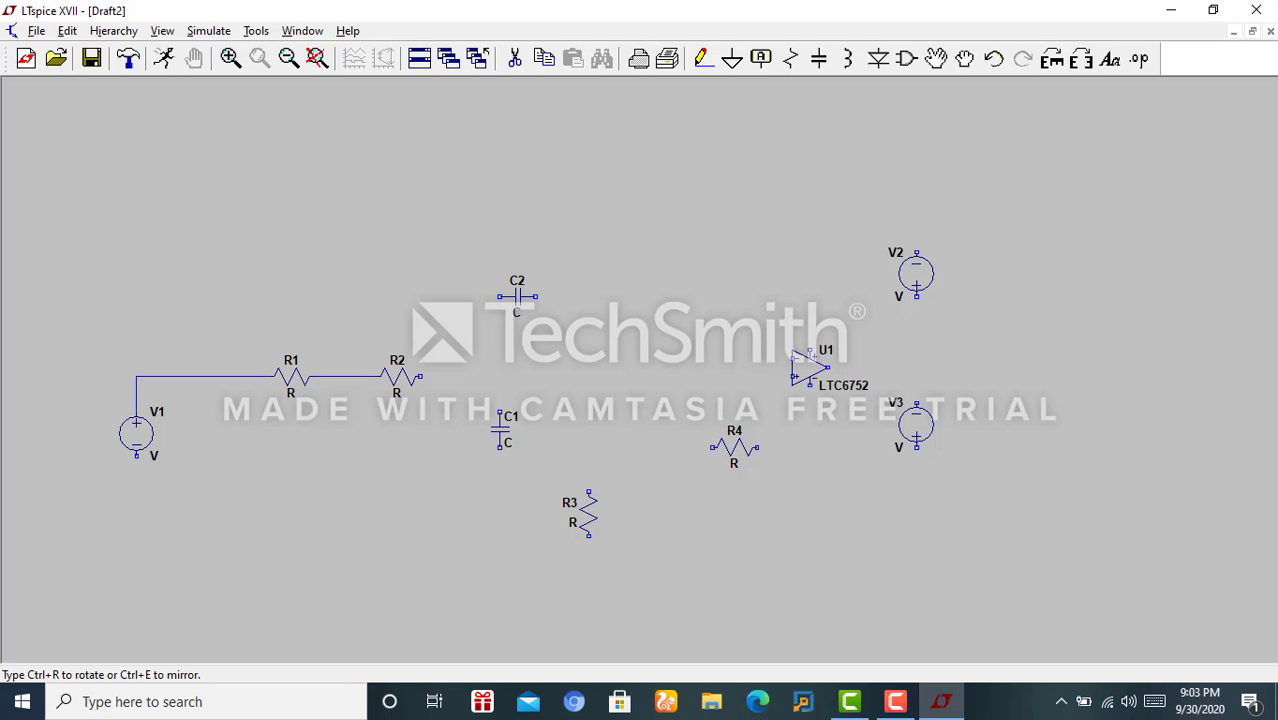
left_click(810, 362)
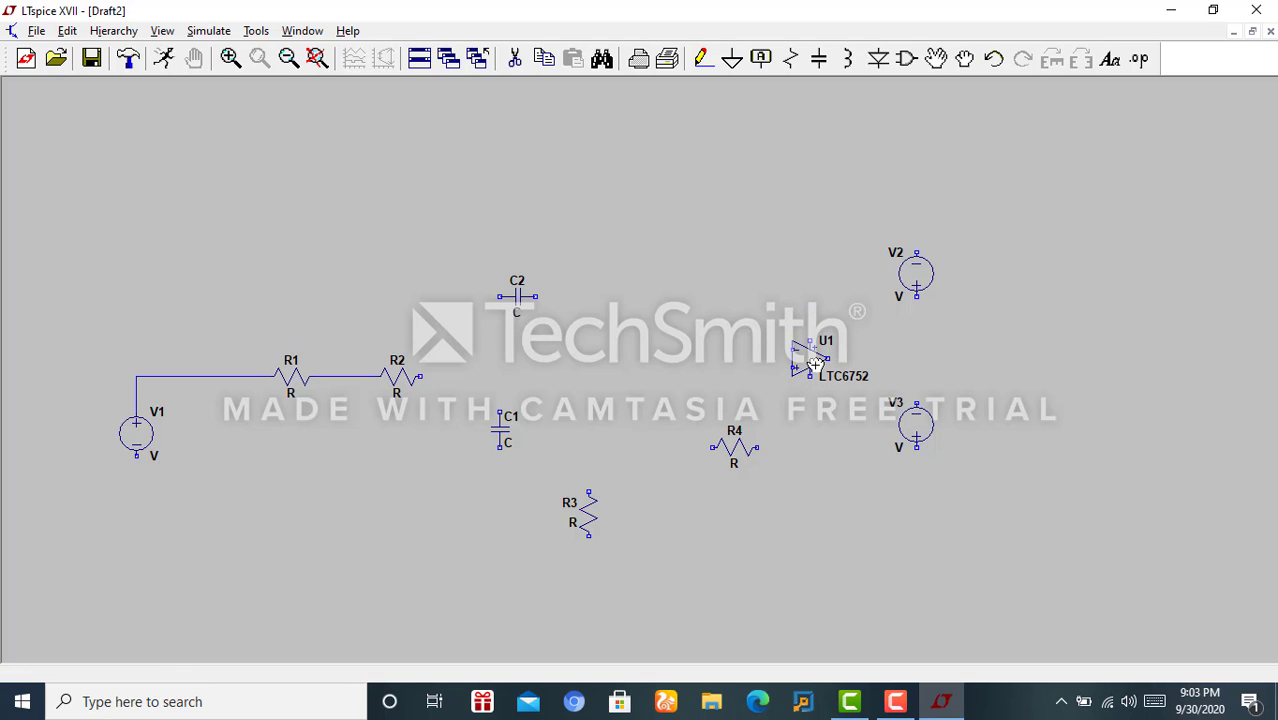
left_click(703, 58)
left_click(421, 376)
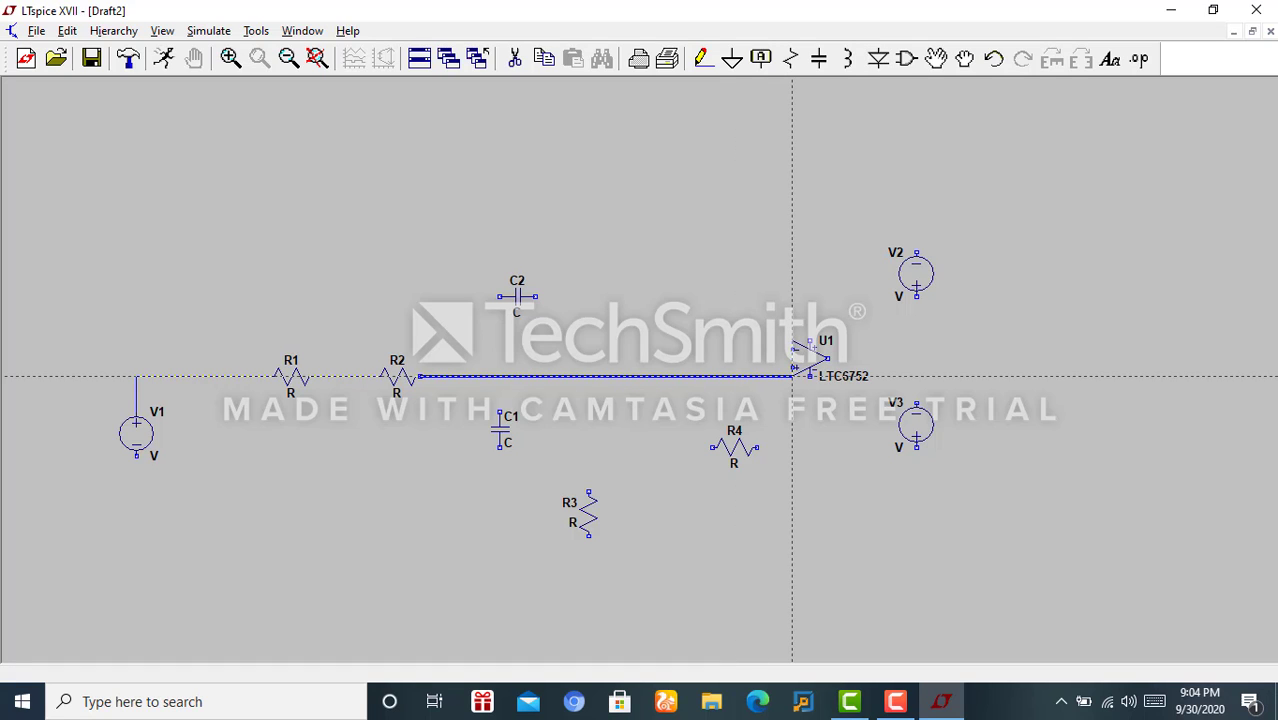
left_click(792, 376)
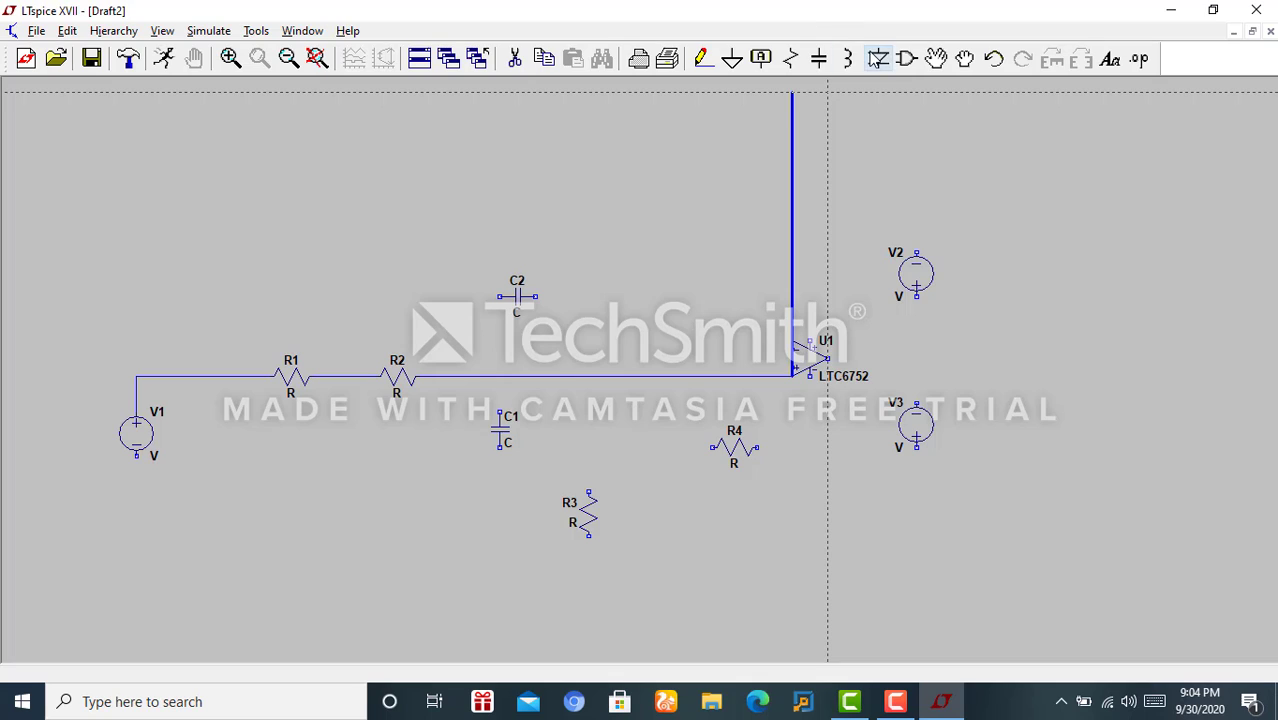
Step: Shift the comparator slightly down so that its non-inverting input meets the end of the wire from R2
left_click(966, 59)
left_click(810, 360)
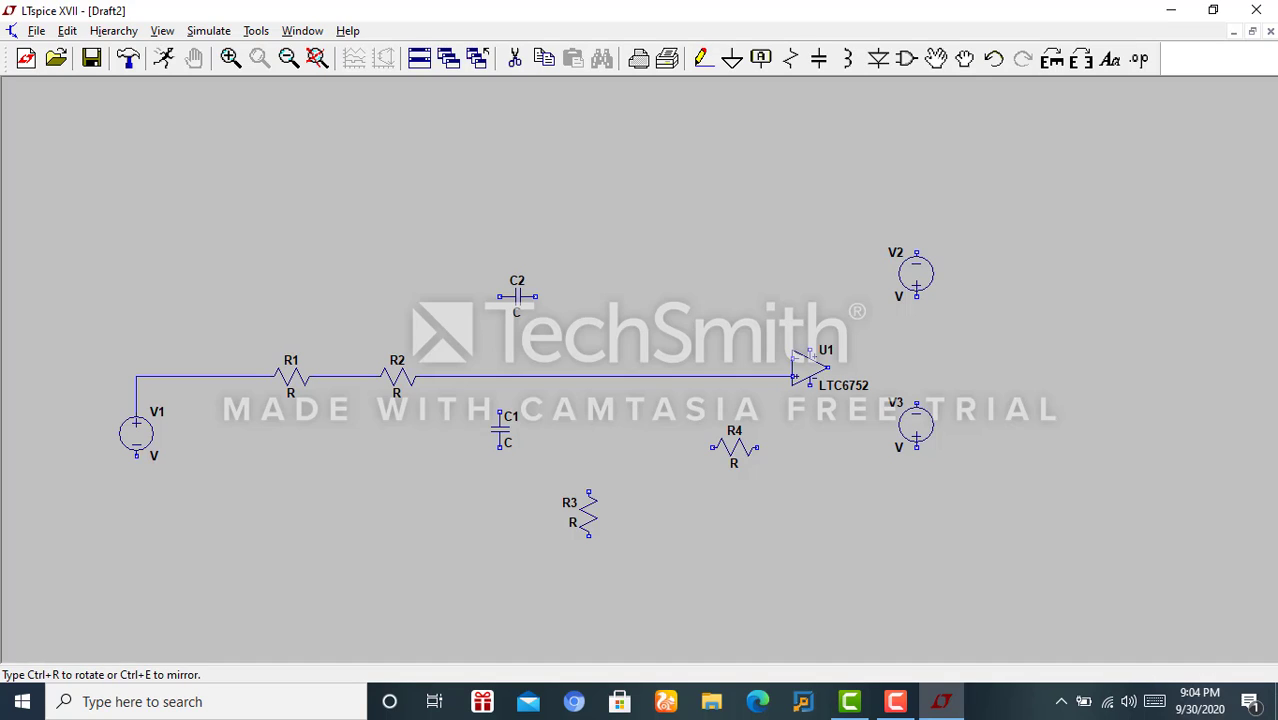
left_click(812, 366)
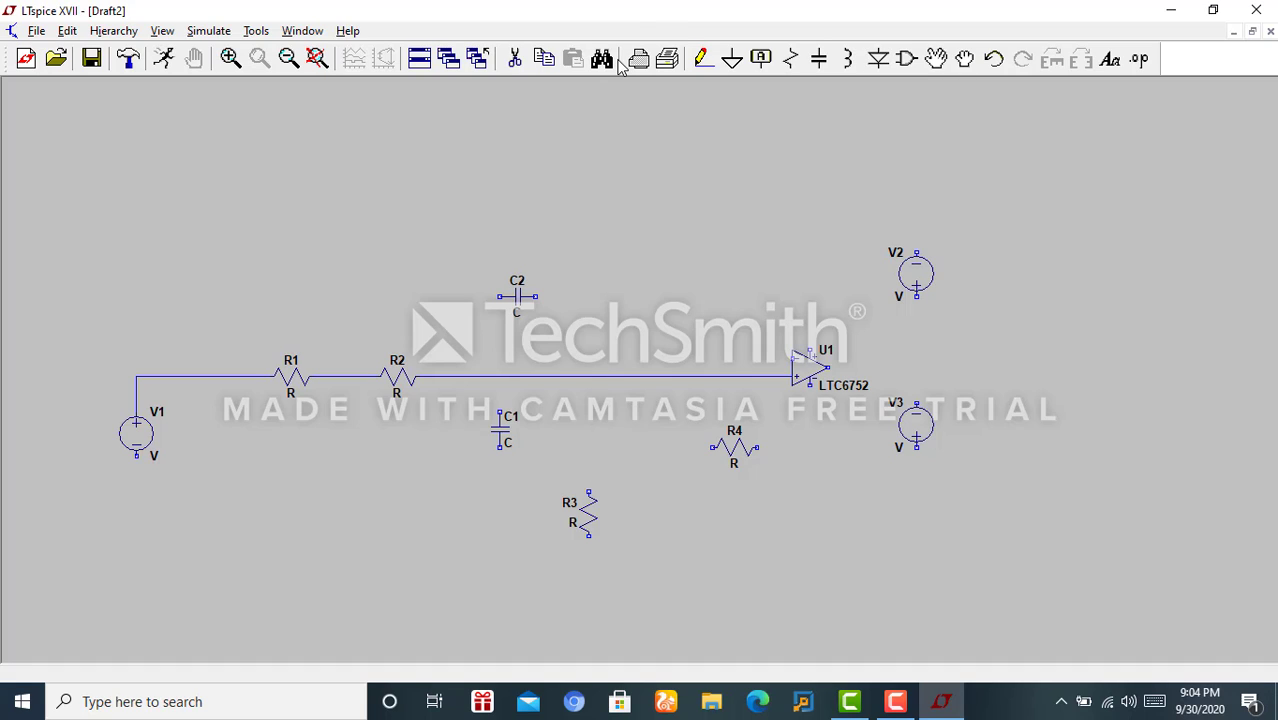
Step: Wire R3's upper end to the comparator's inverting input, and C2's left end to the node between R1 and R2
left_click(703, 58)
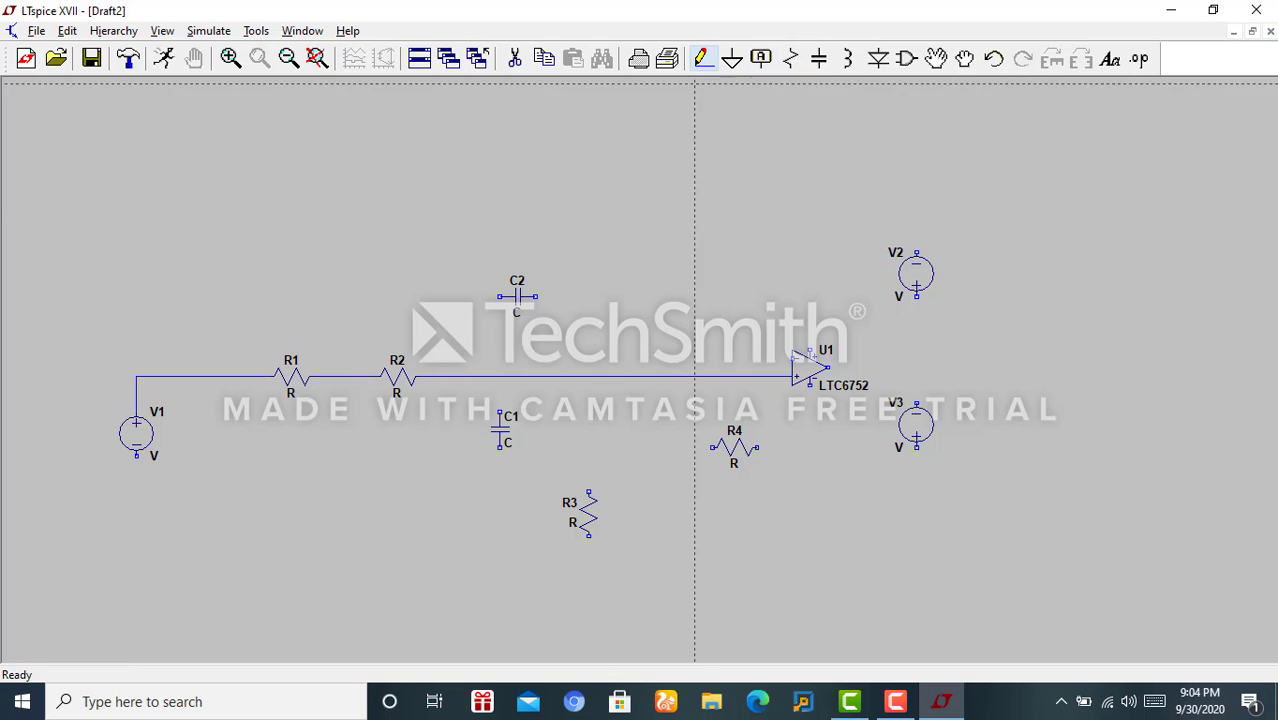
left_click(589, 491)
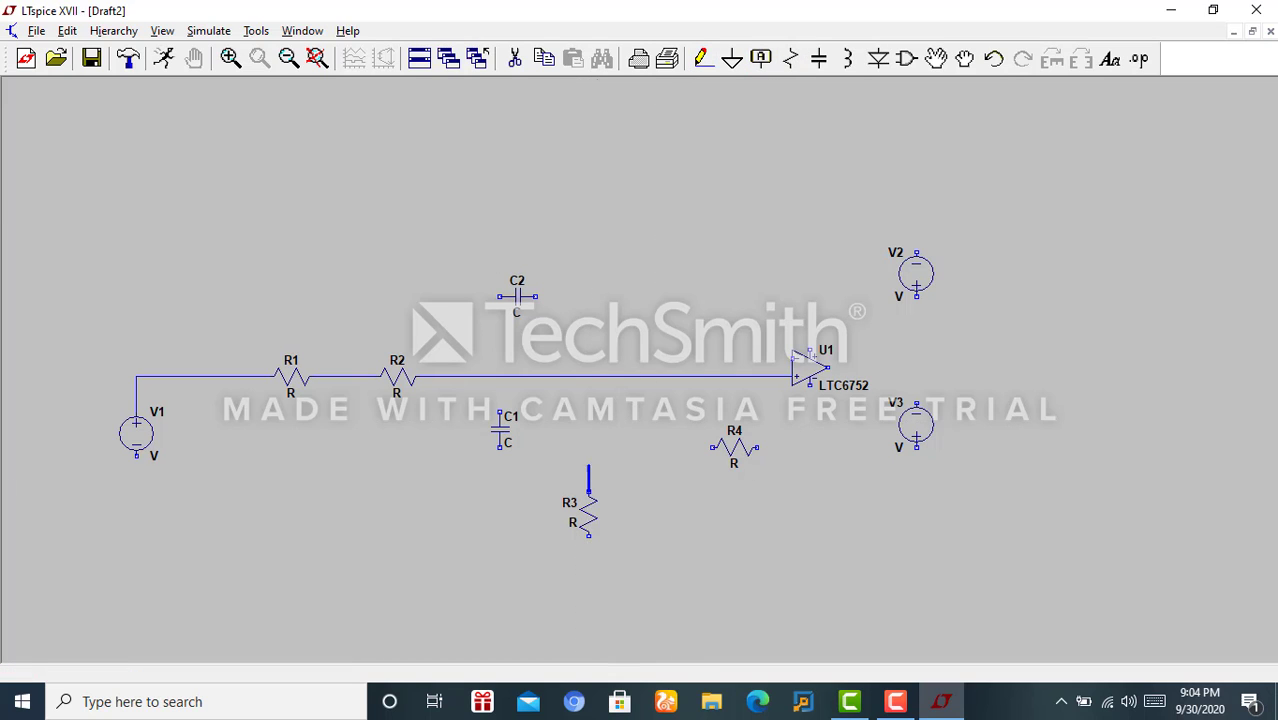
left_click(591, 358)
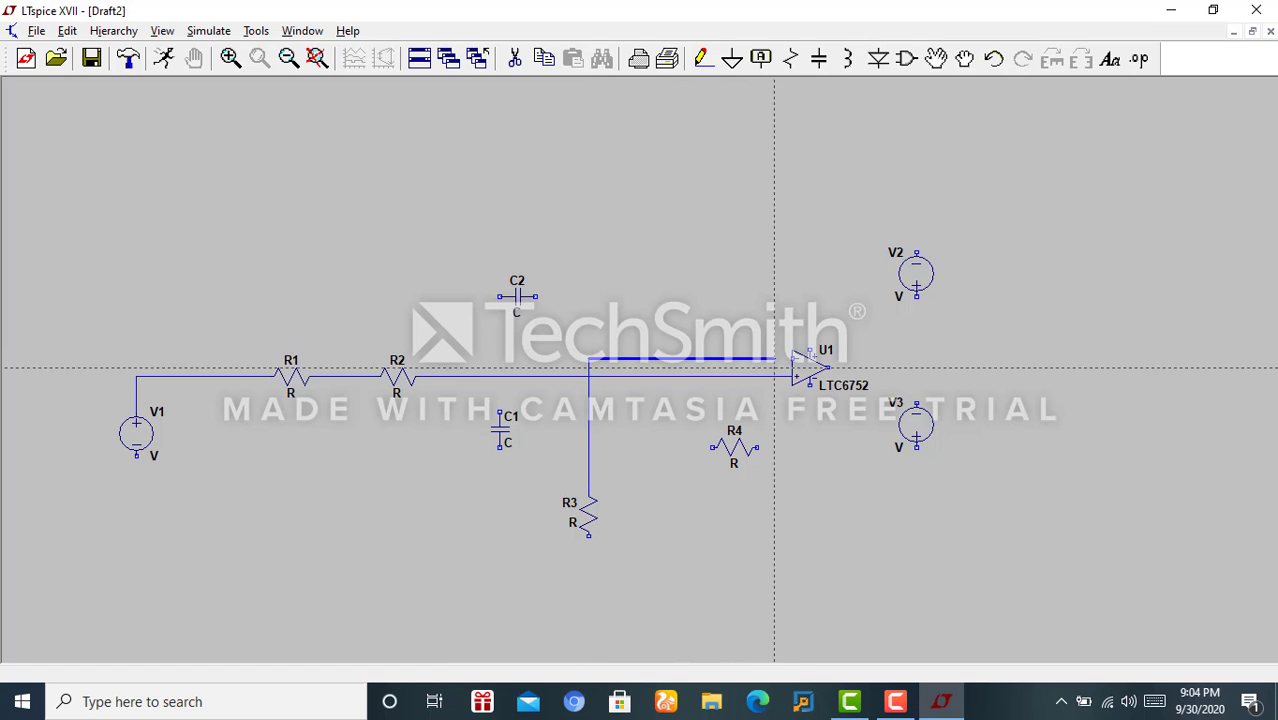
left_click(793, 364)
left_click(500, 297)
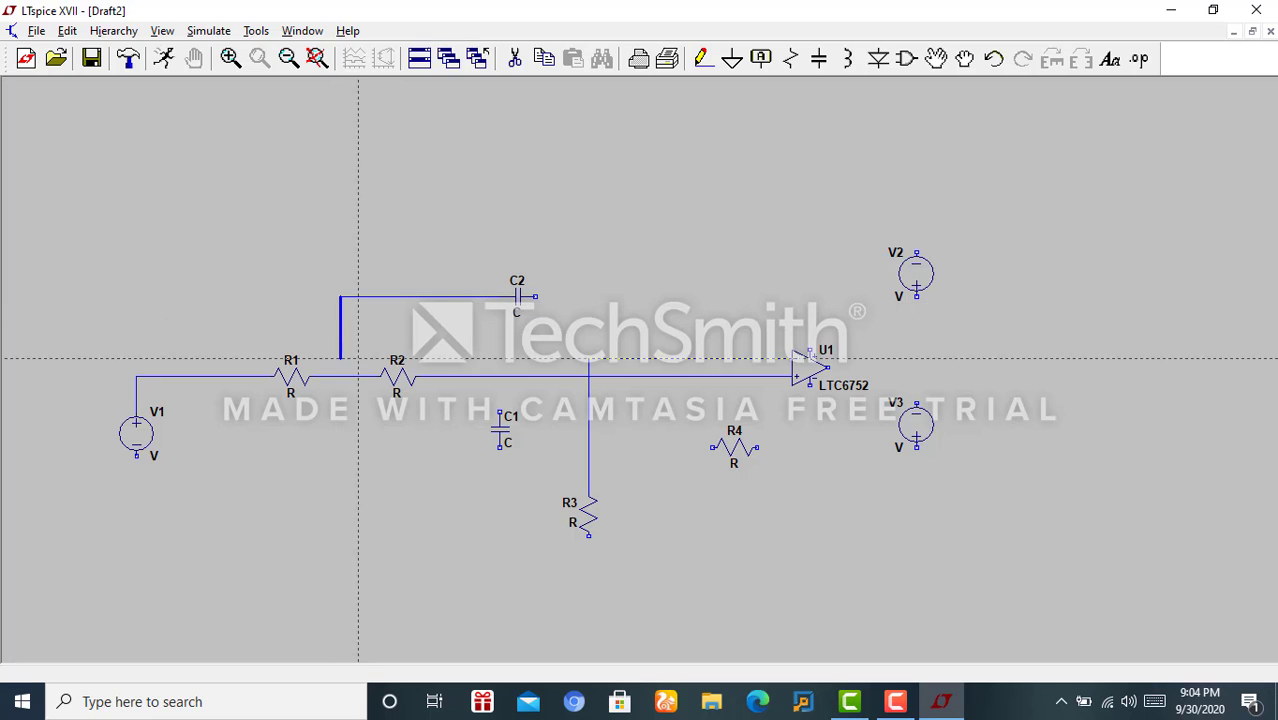
left_click(340, 376)
Step: Wire C1's upper end to the line after R2, and R4's left end to the vertical line above R3
left_click(500, 411)
left_click(500, 377)
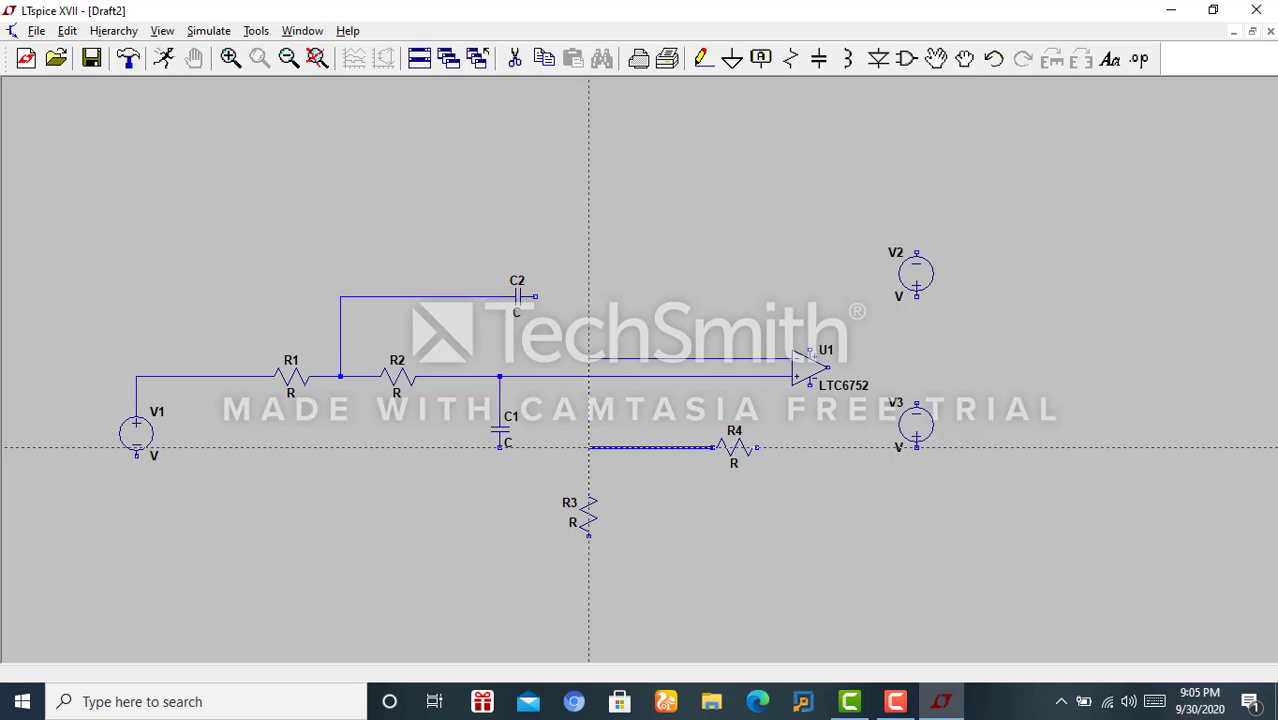
left_click(589, 447)
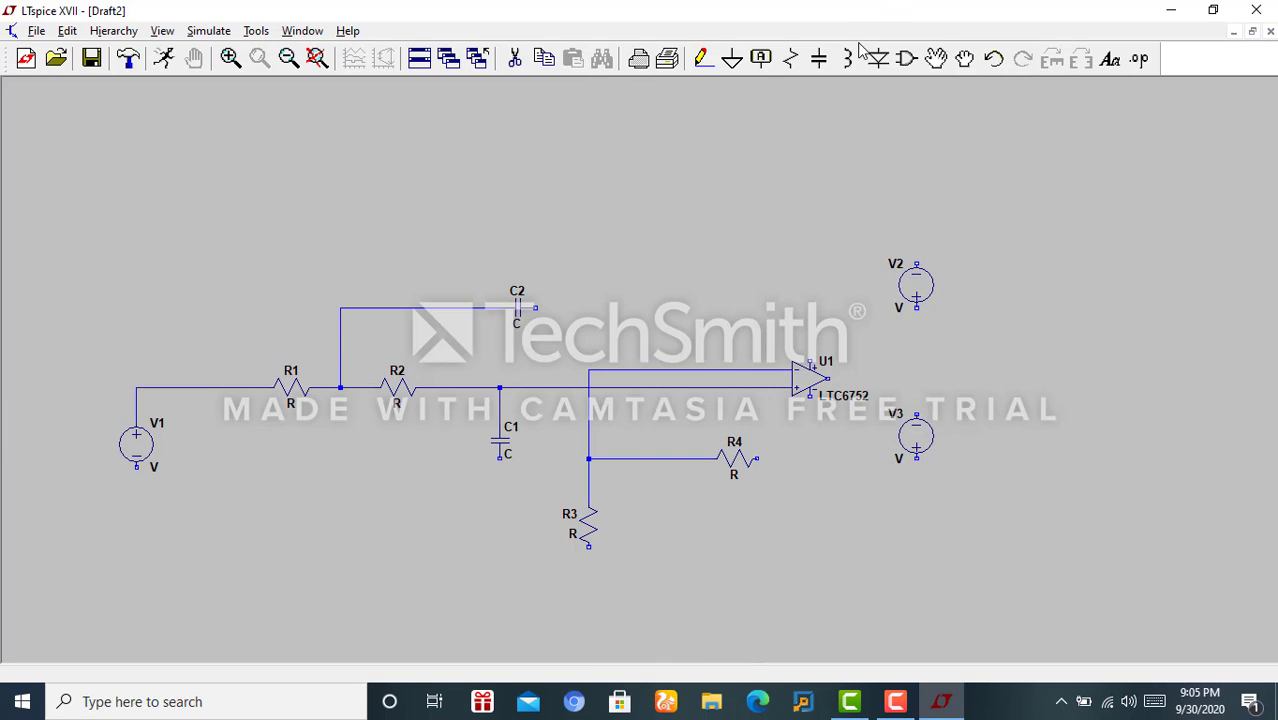
Step: Place a net label named Out with port type Input to the right of the comparator, and wire the comparator's output to it
left_click(762, 62)
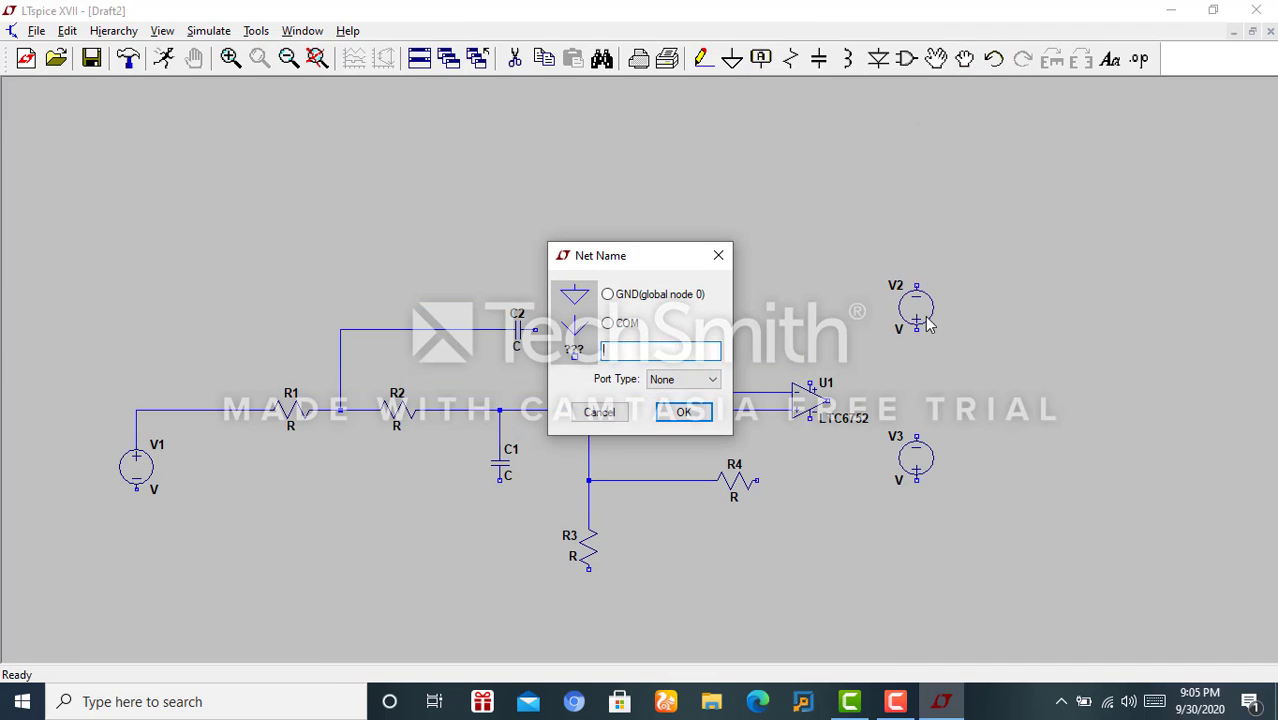
left_click(687, 389)
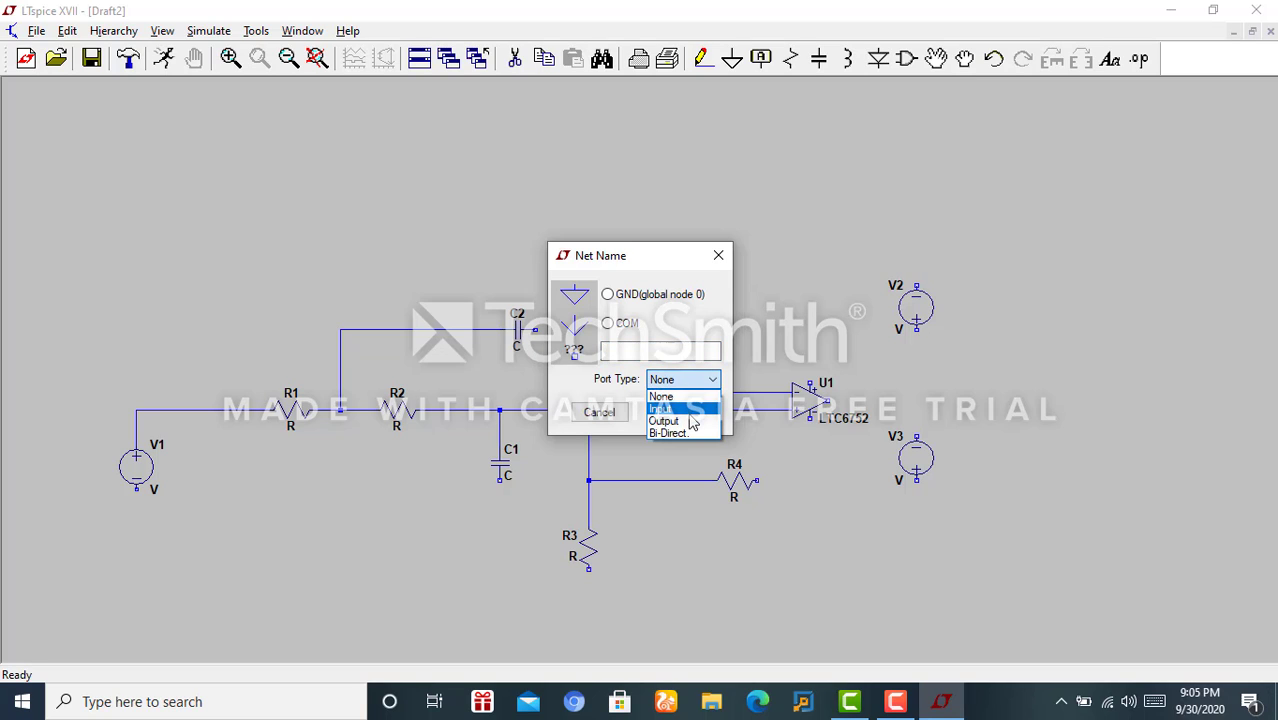
left_click(689, 411)
left_click(686, 348)
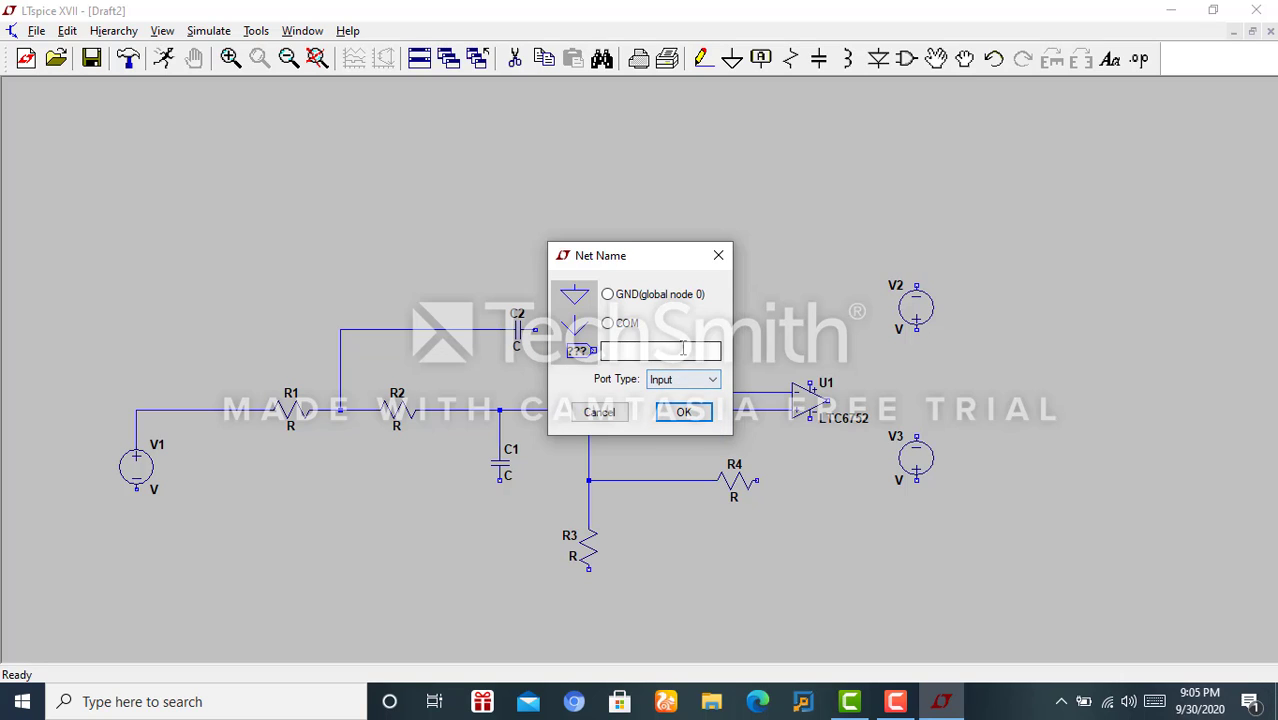
type("OU")
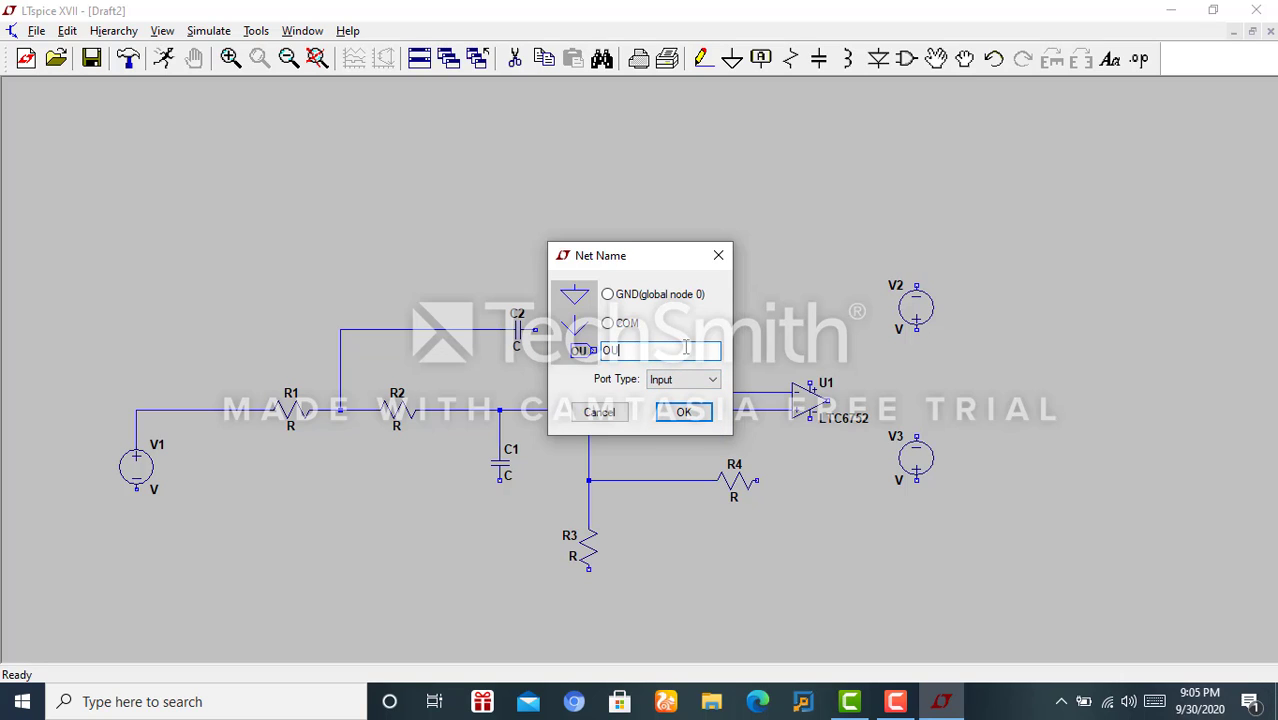
key("BackSpace")
type("ut")
key("Return")
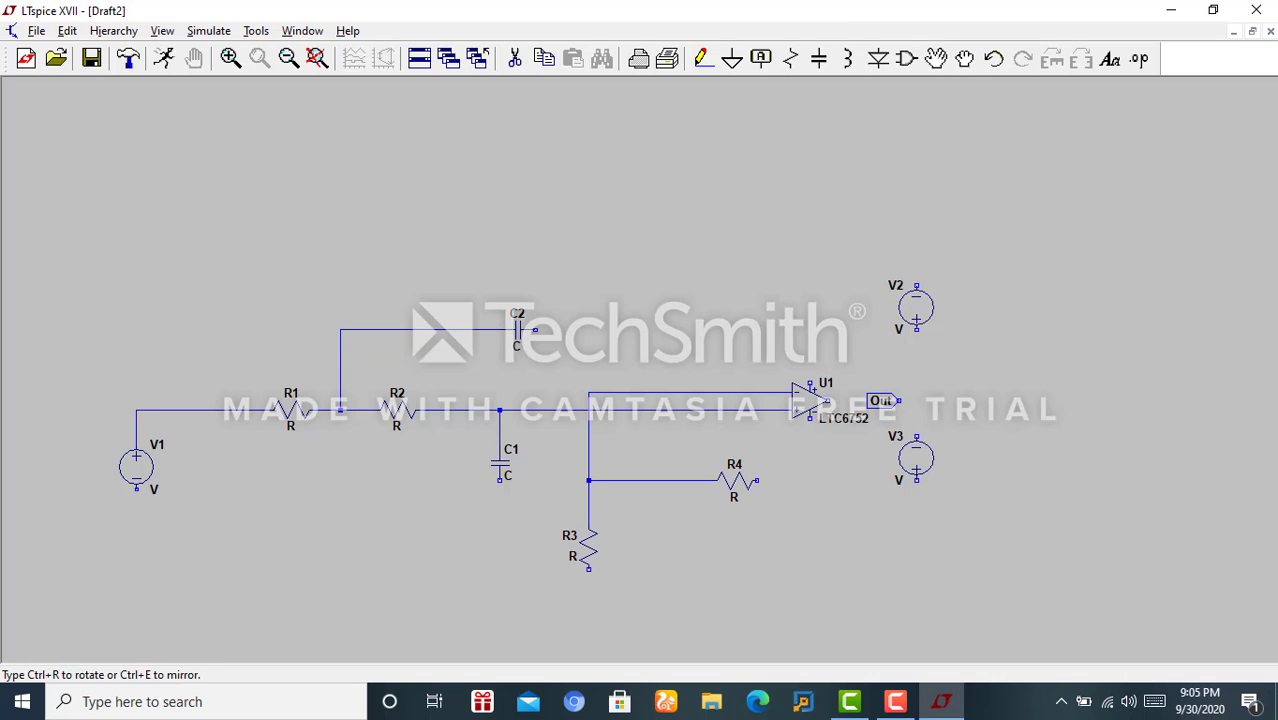
left_click(882, 401)
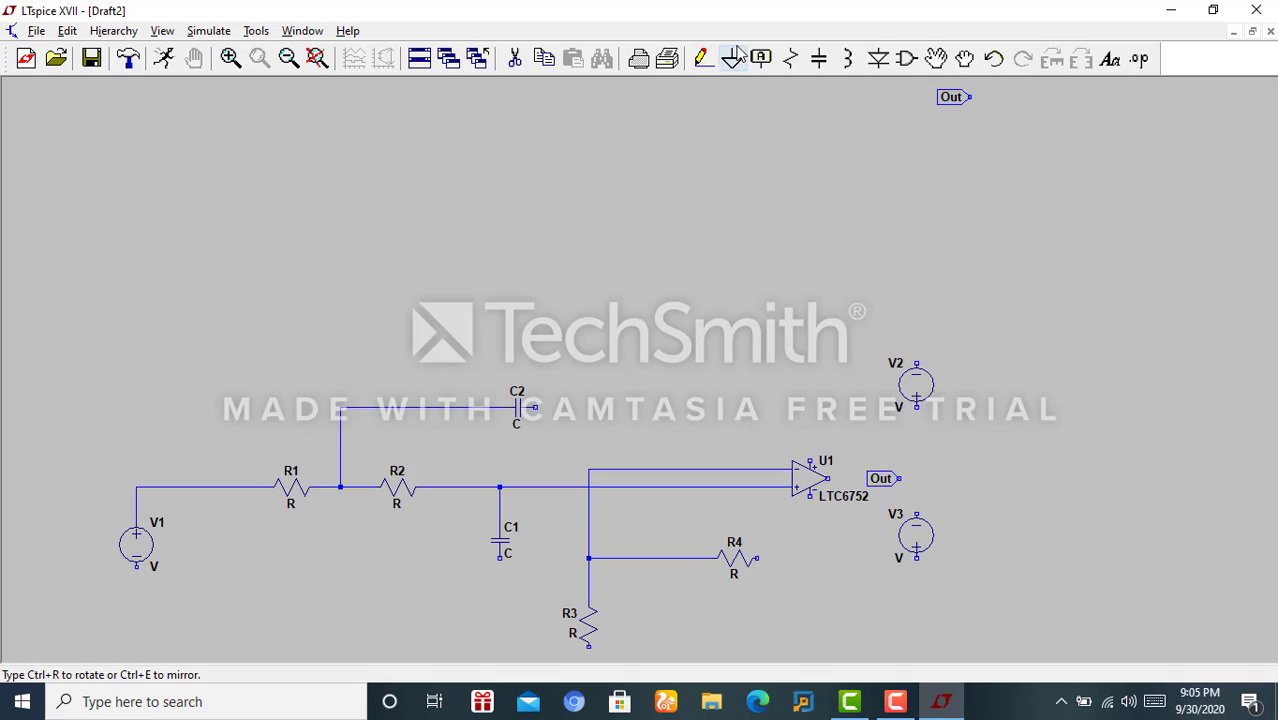
left_click(708, 61)
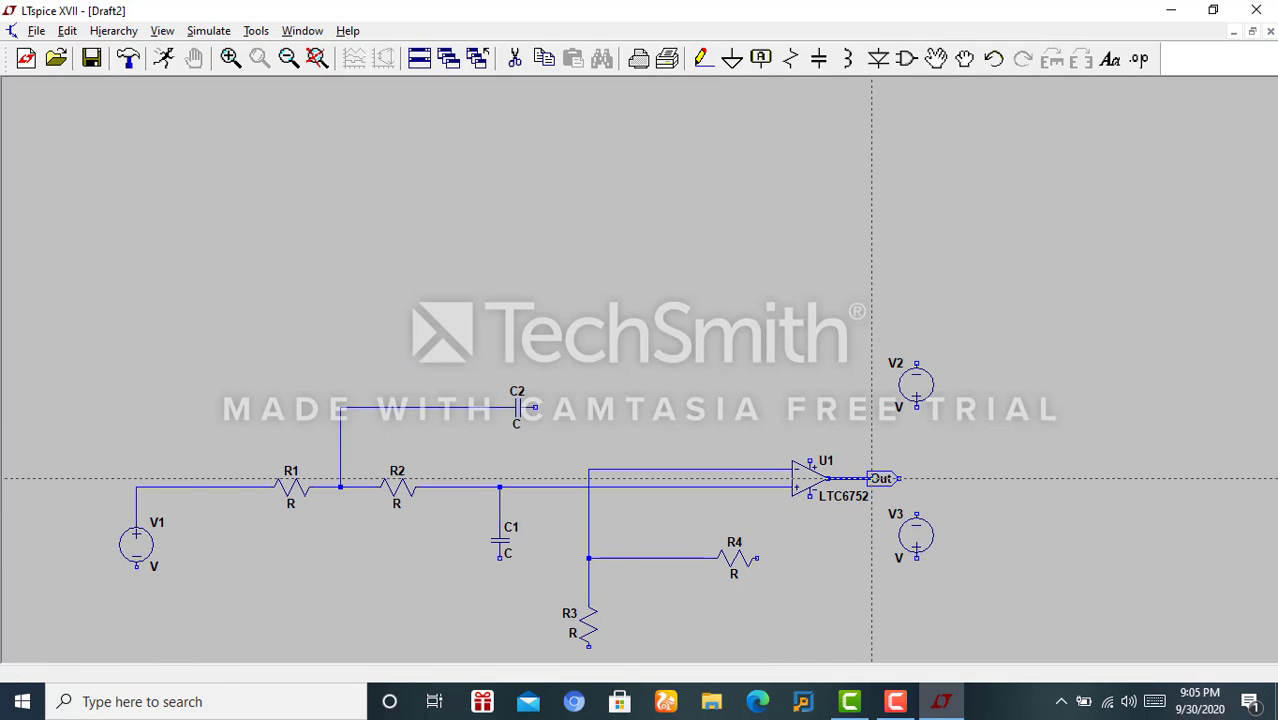
left_click(870, 478)
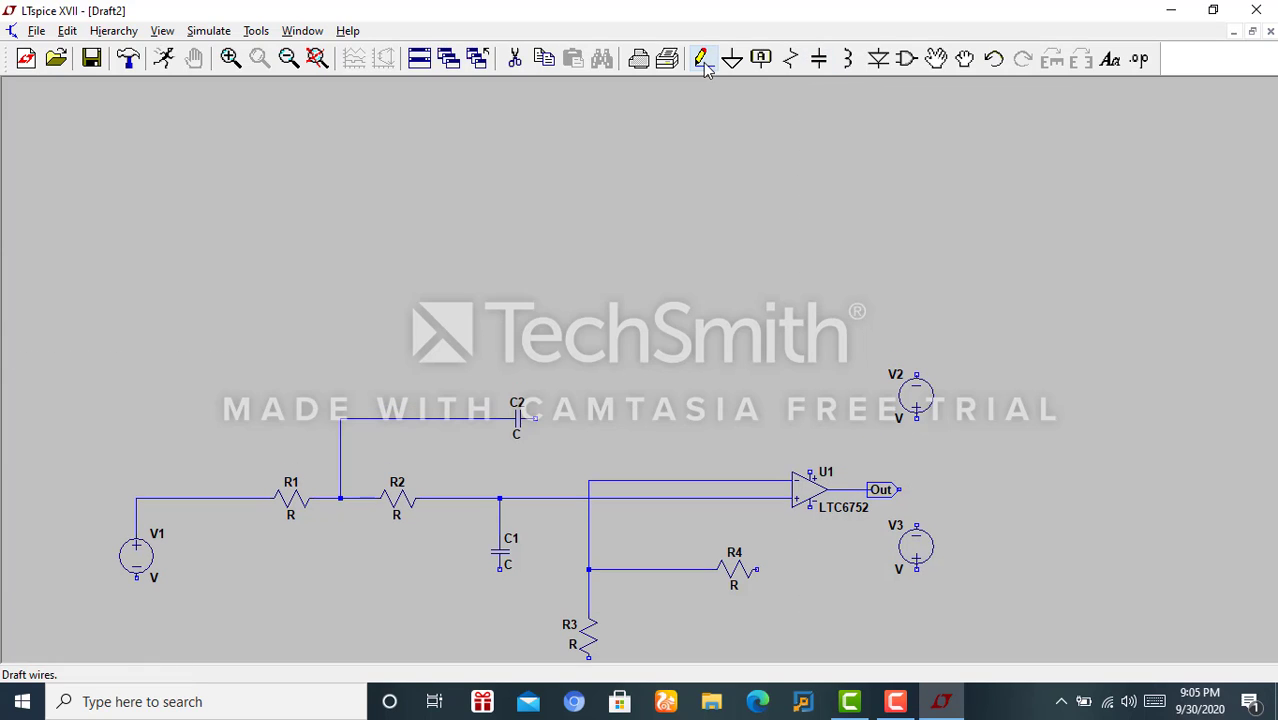
Step: Try shifting the Out label off the end of the output wire, and put it back in place
left_click(966, 58)
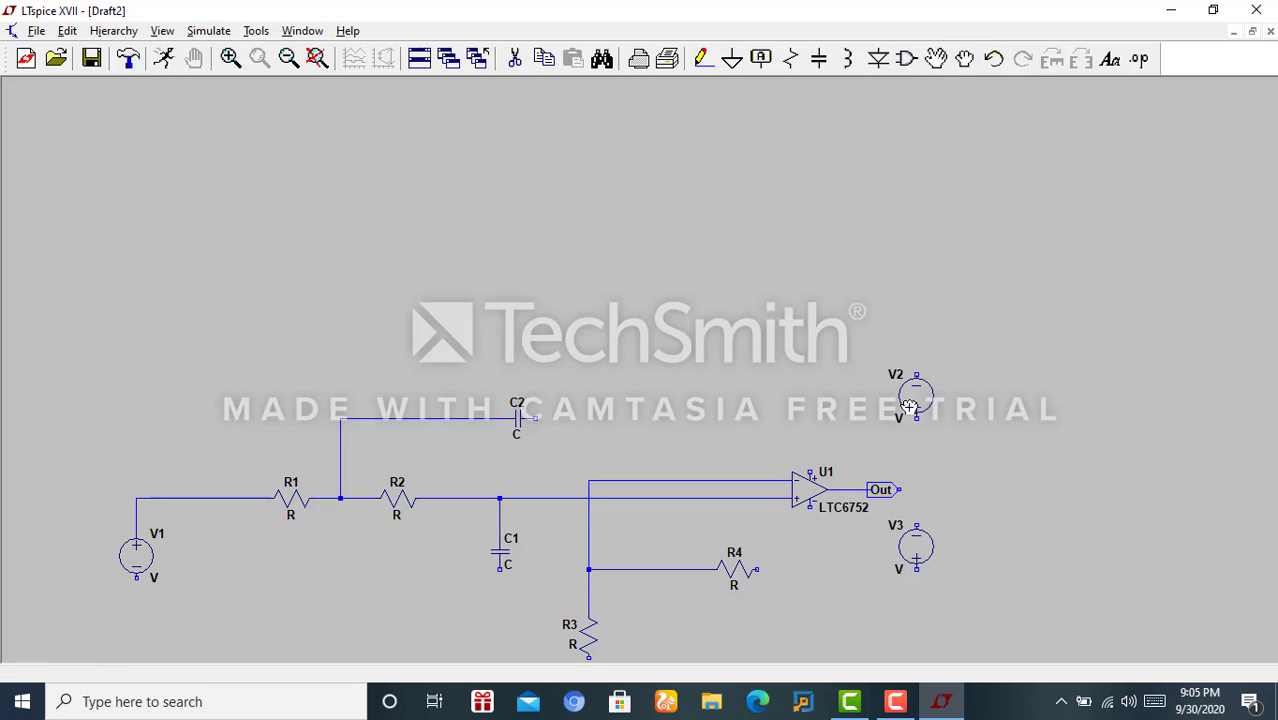
left_click(882, 490)
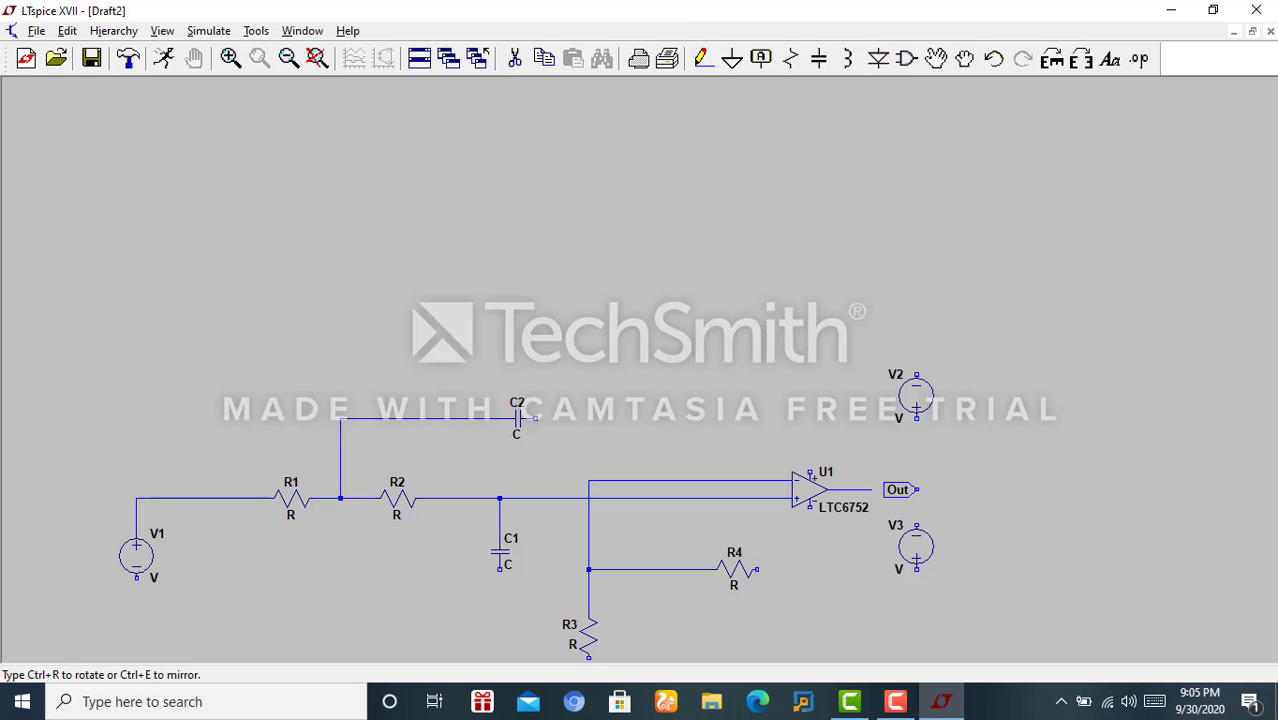
left_click(892, 489)
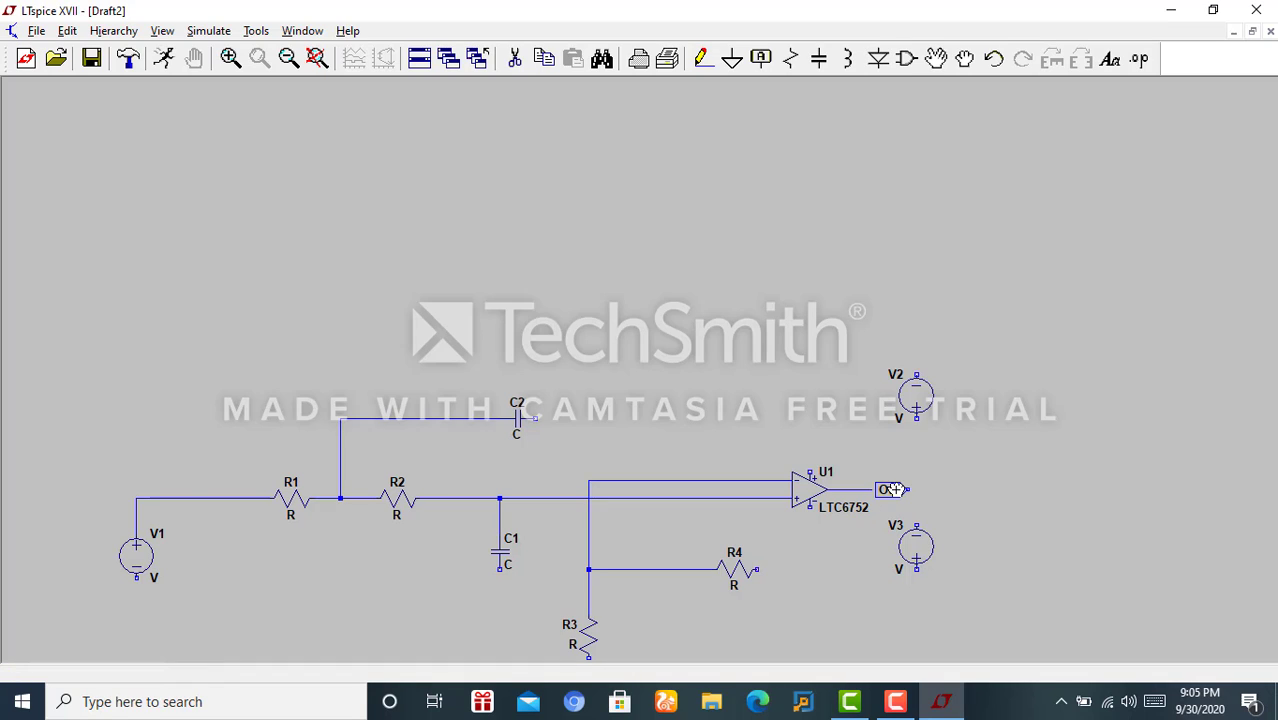
left_click(891, 489)
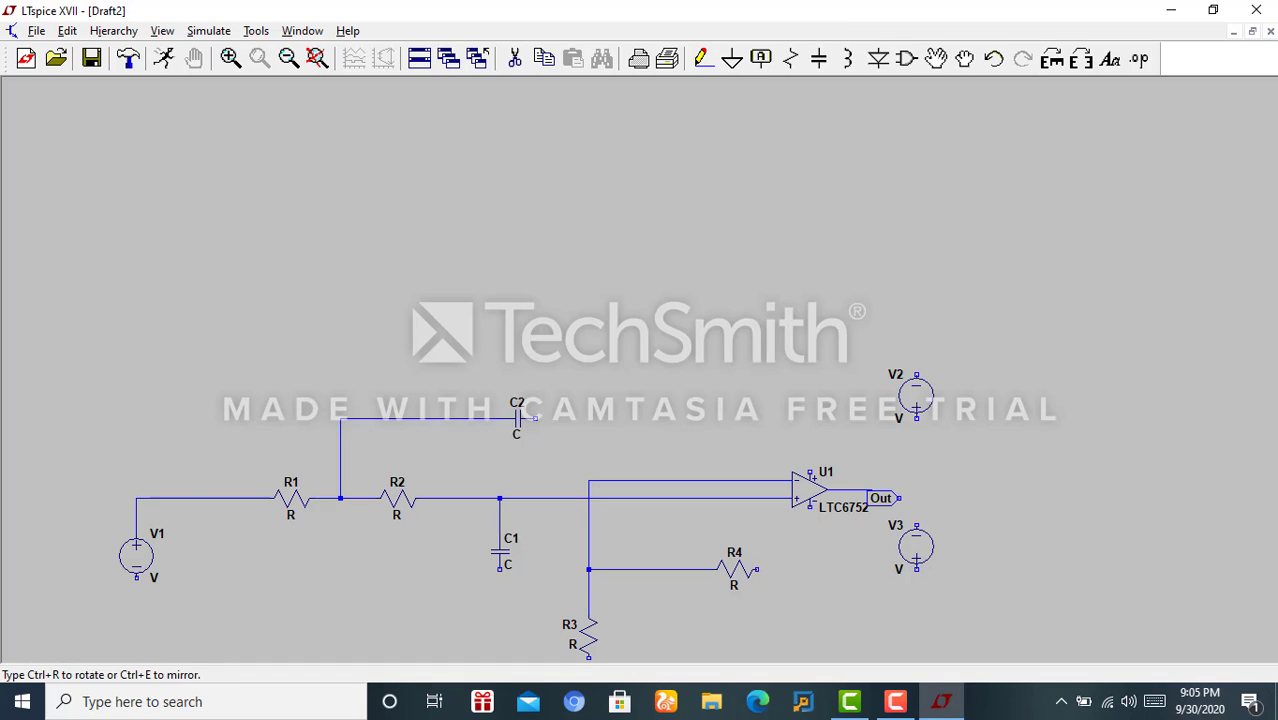
left_click(902, 485)
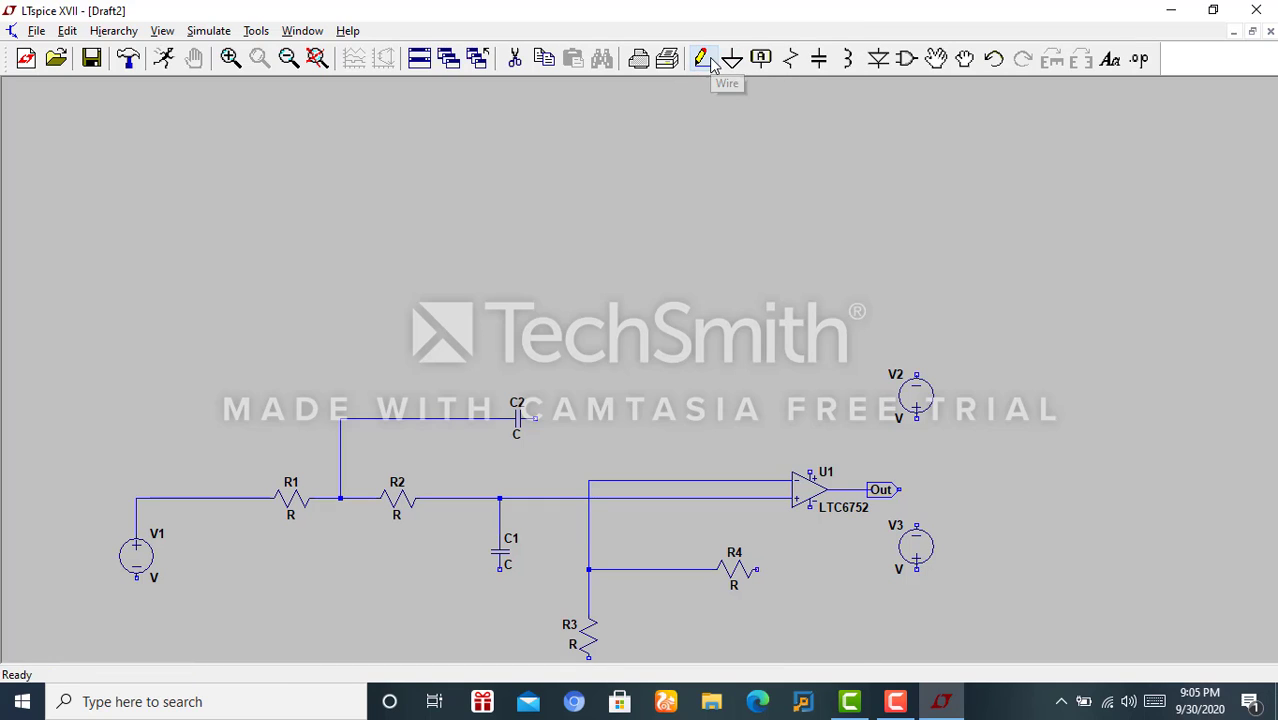
Step: Wire the comparator's positive supply pin to V2's positive terminal, and its negative supply pin to V3's negative terminal
left_click(703, 58)
left_click(798, 481)
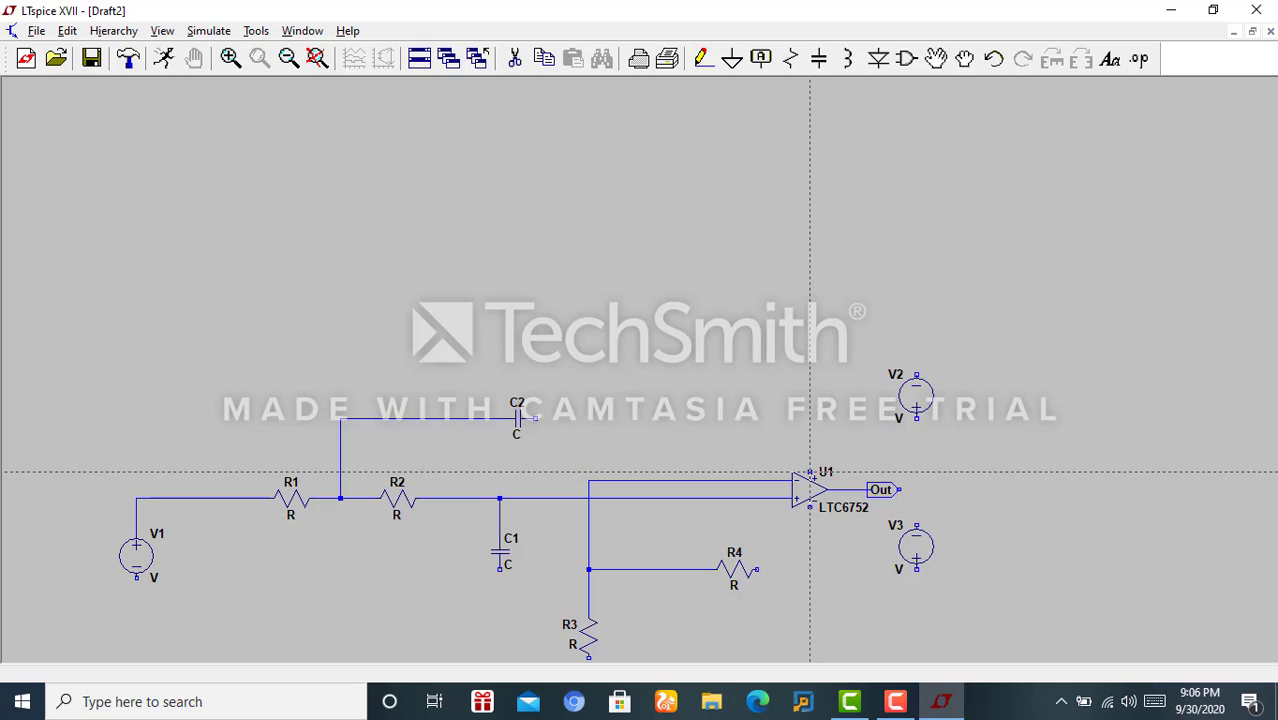
left_click(810, 465)
left_click(916, 418)
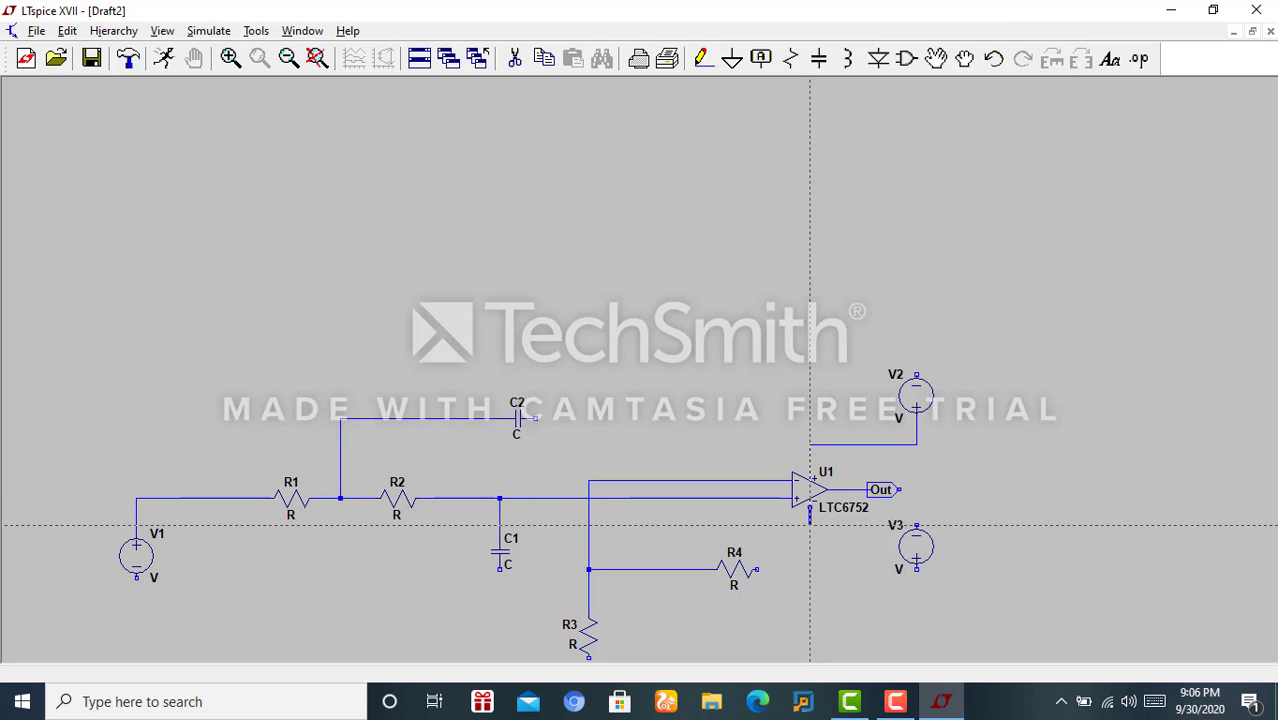
left_click(916, 522)
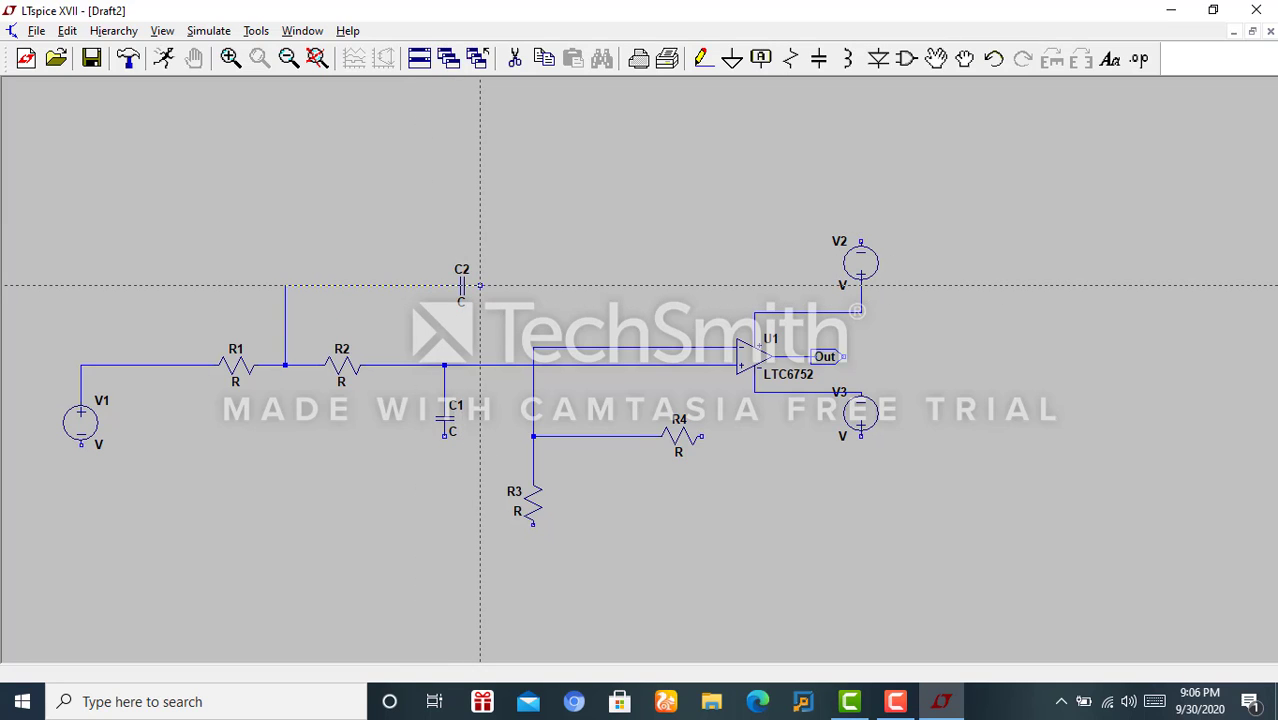
Step: Wire C2's right end across the top and down to the comparator's output line
left_click(480, 285)
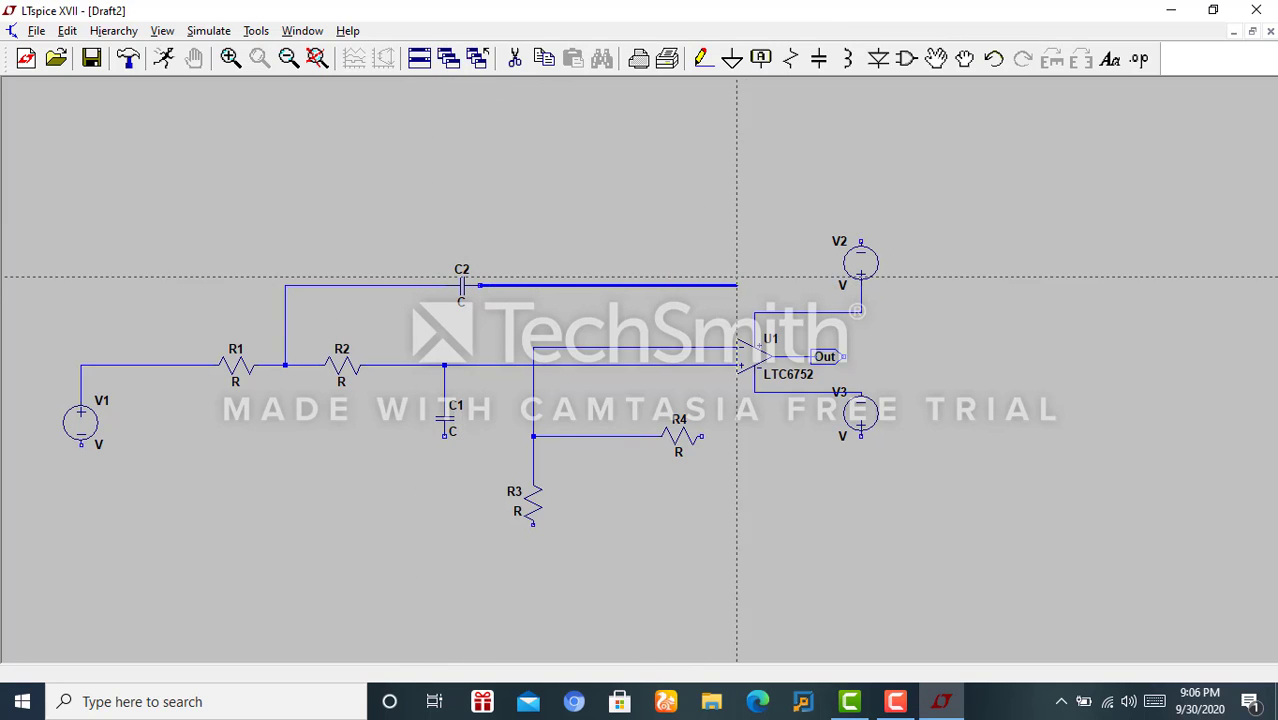
left_click(790, 285)
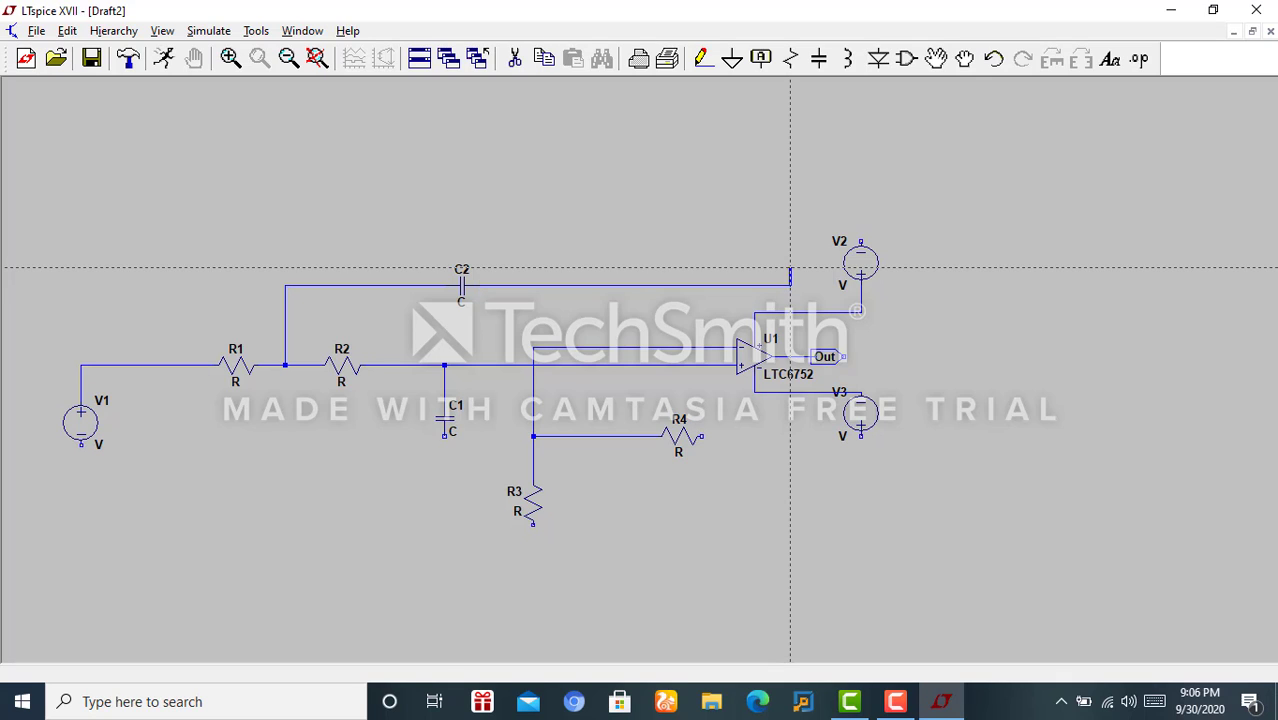
left_click(790, 357)
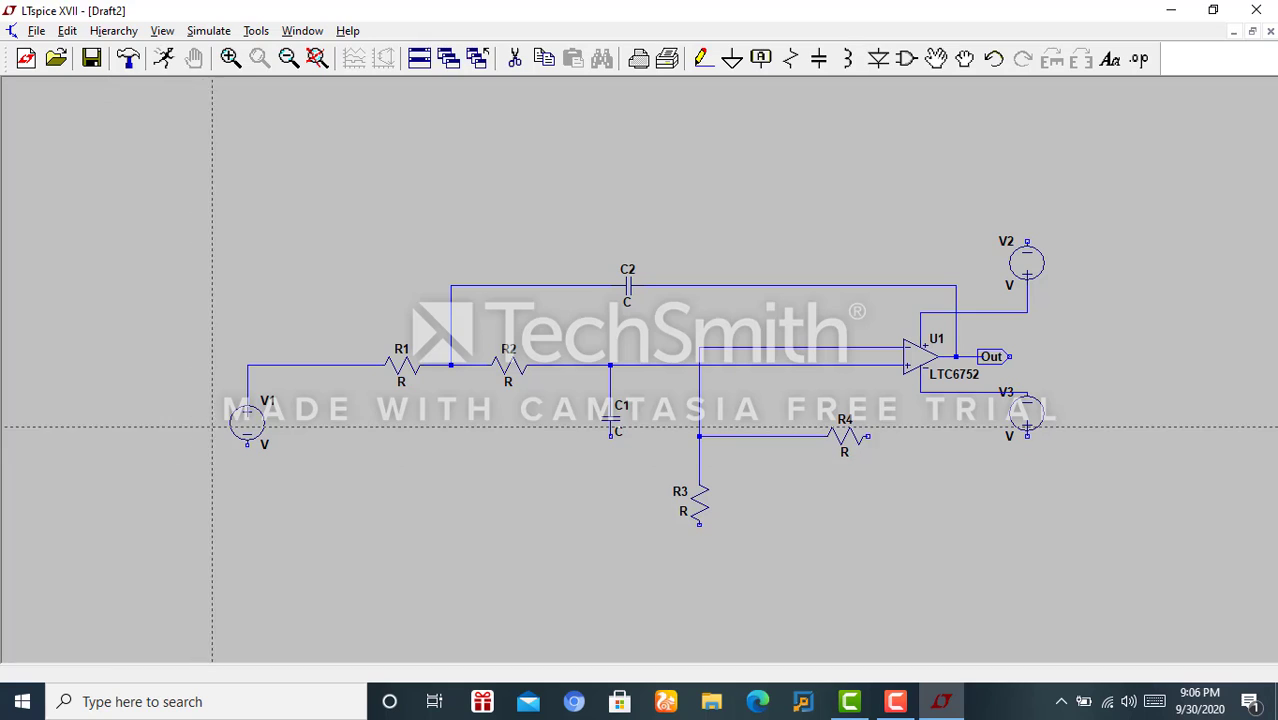
Step: Wire V1's negative terminal down, across beneath the whole circuit, and up to V3's positive terminal
left_click(247, 444)
left_click(247, 577)
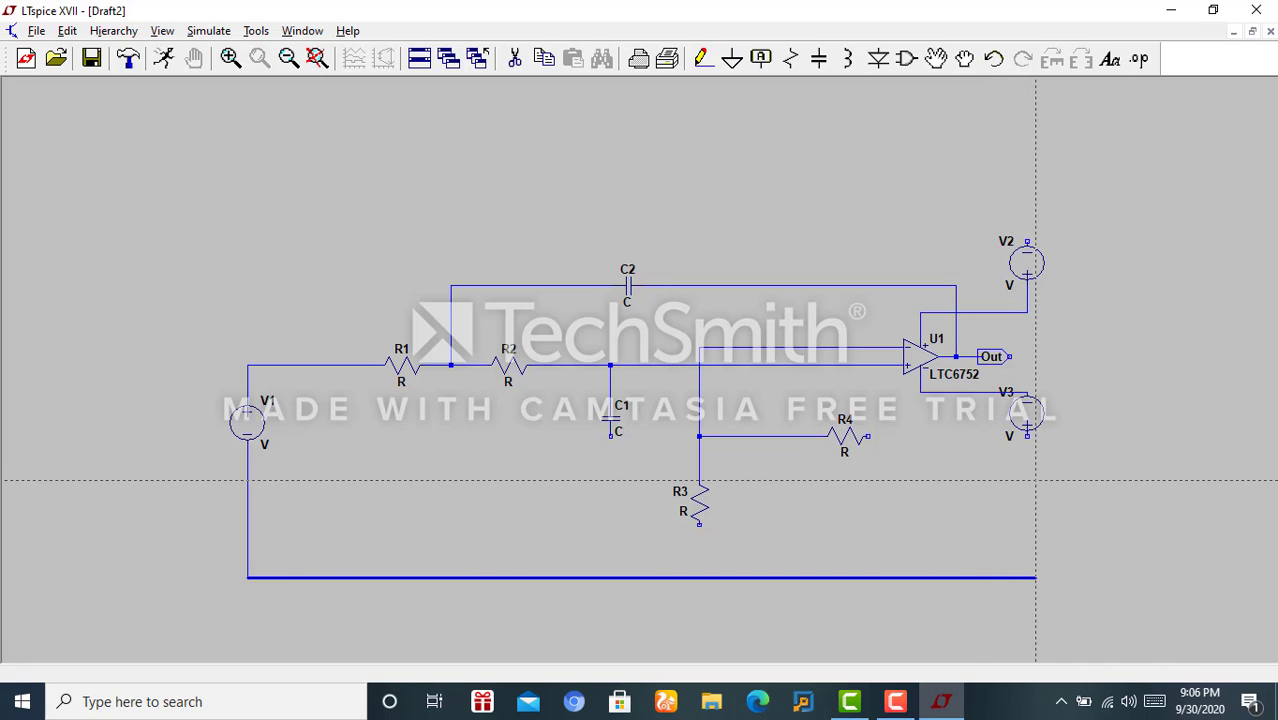
left_click(1027, 577)
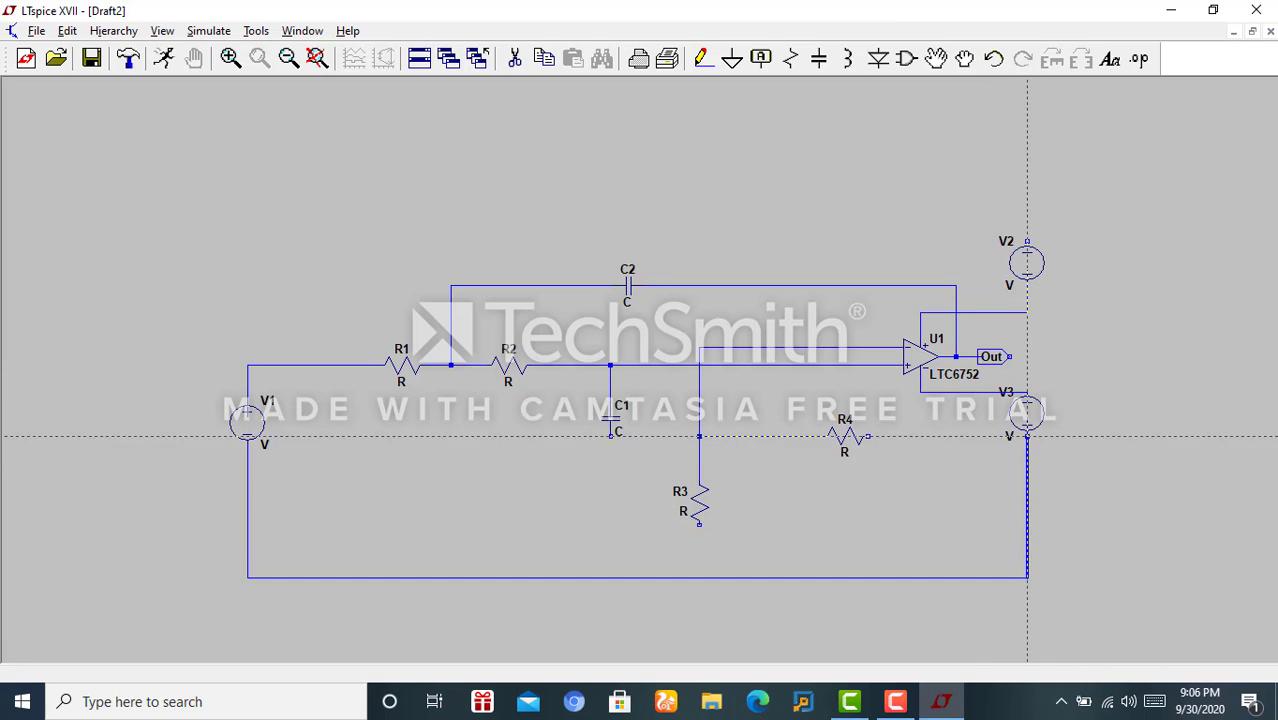
left_click(1027, 437)
left_click(610, 437)
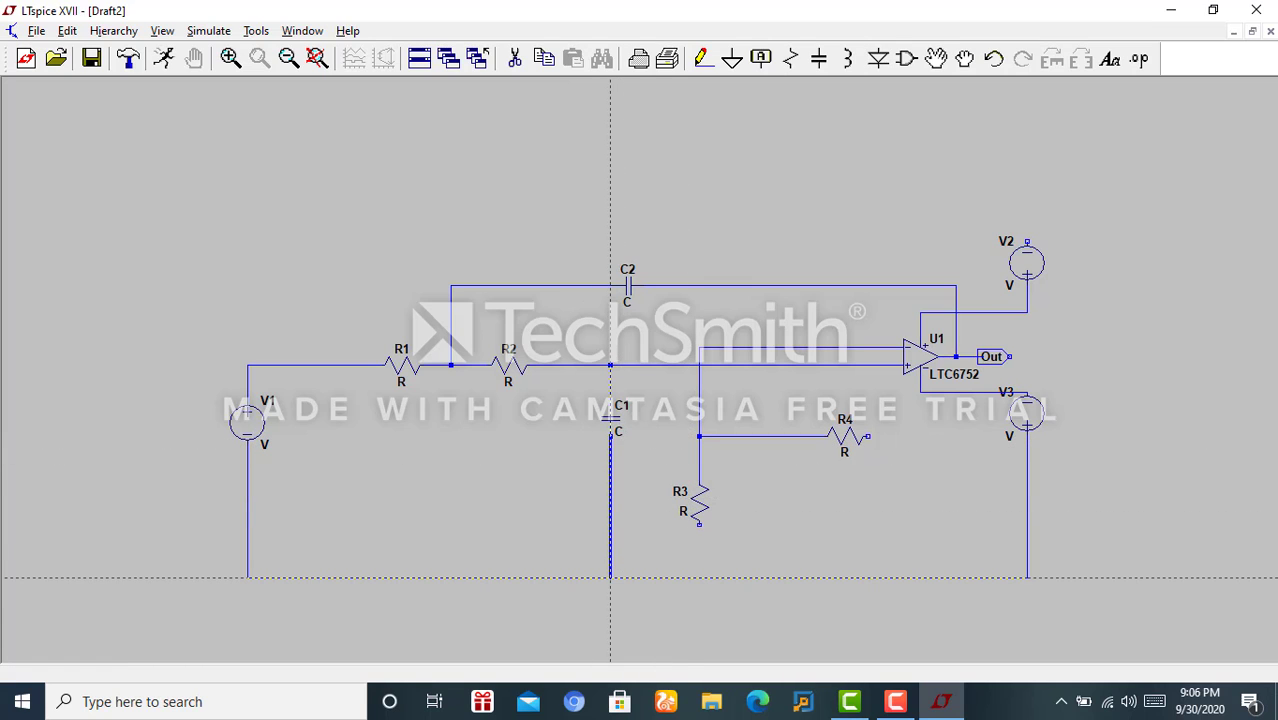
left_click(610, 577)
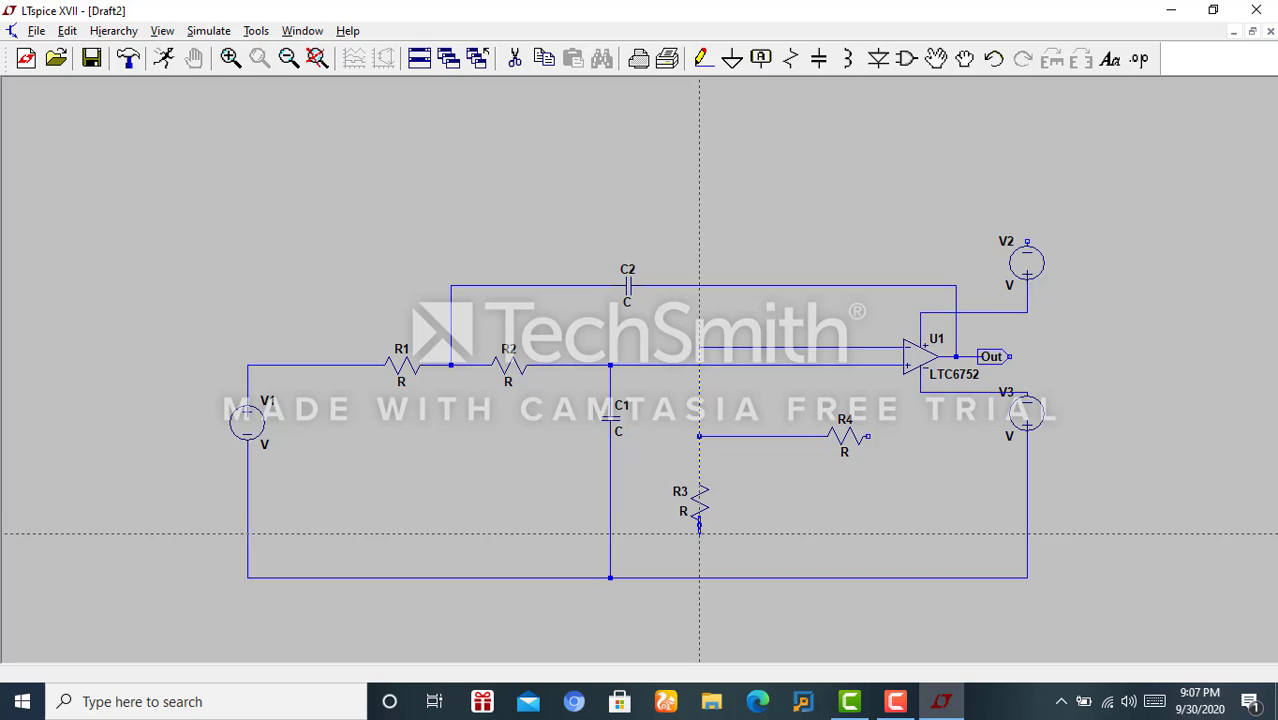
left_click(699, 516)
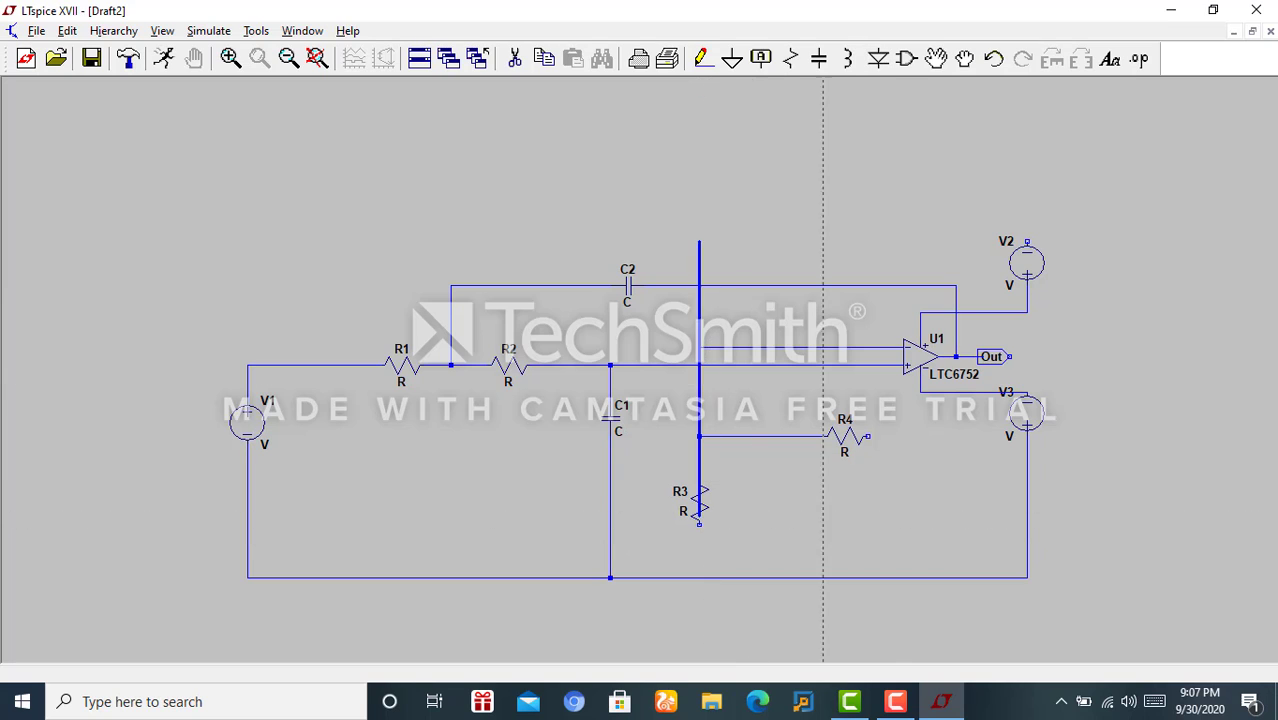
left_click(990, 61)
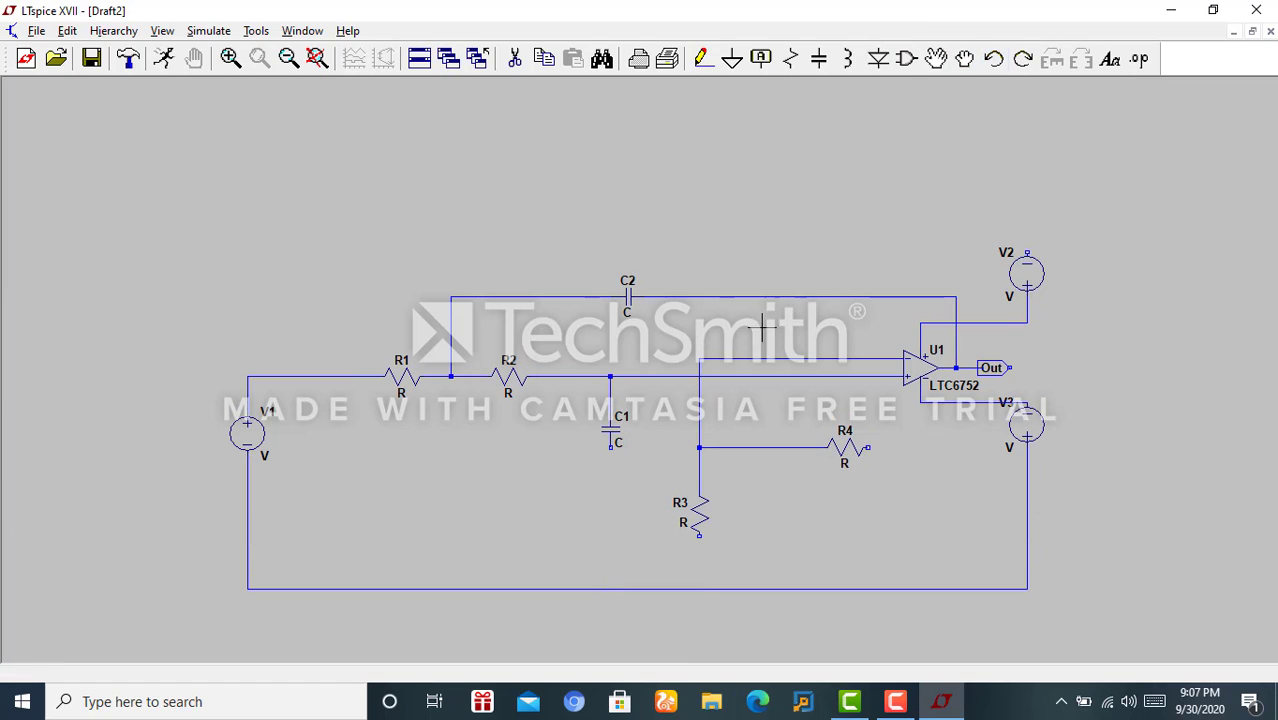
Step: Wire the lower ends of C1 and R3 straight down to the common wire beneath the circuit
left_click(703, 58)
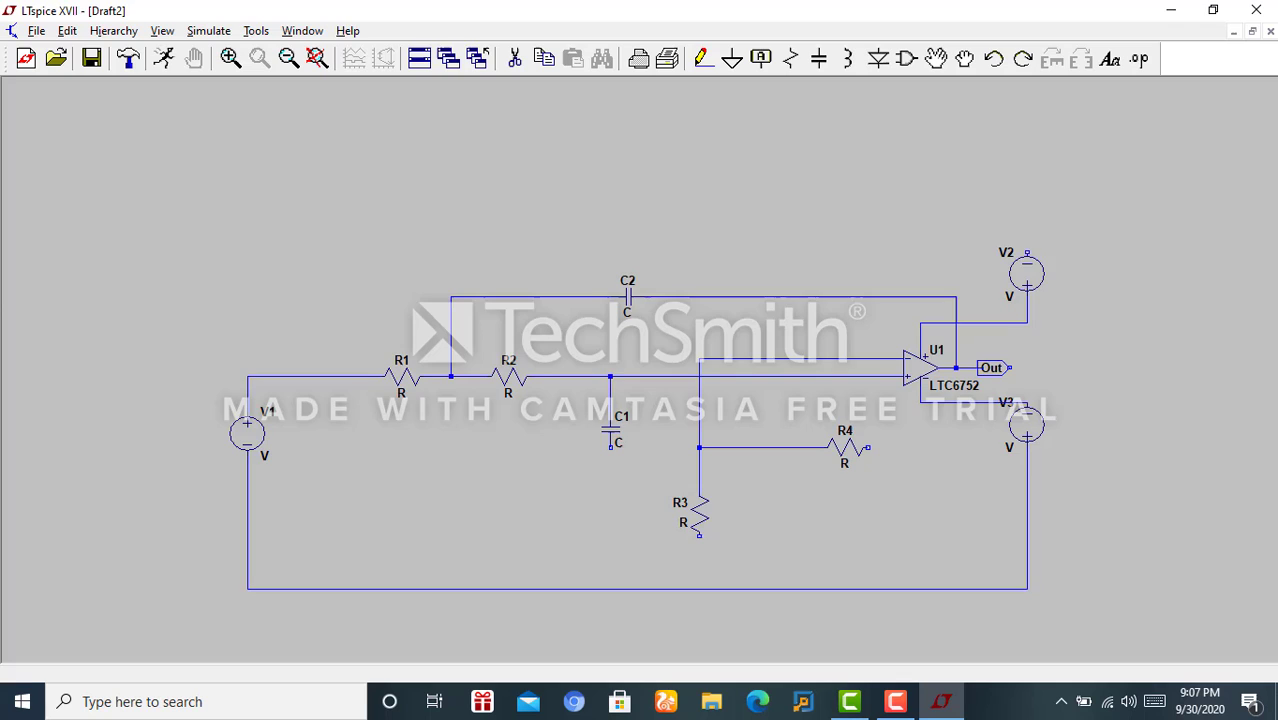
left_click(712, 60)
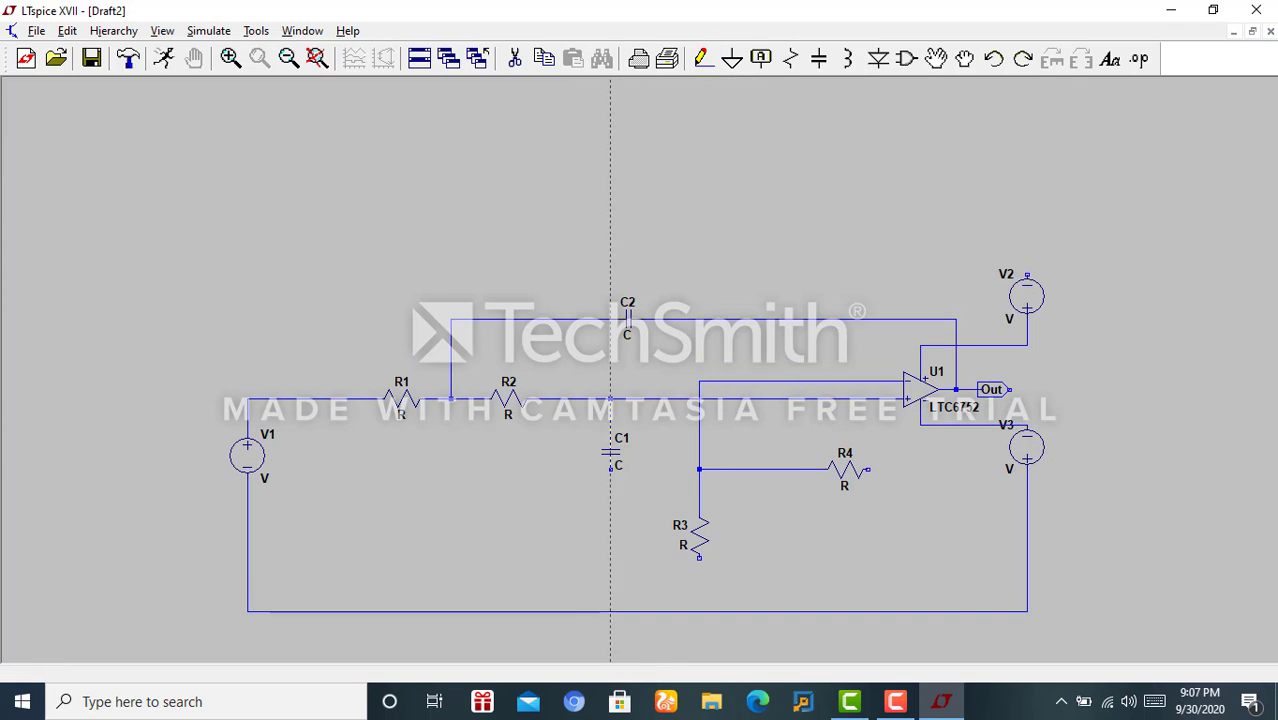
left_click(610, 468)
left_click(610, 610)
left_click(699, 558)
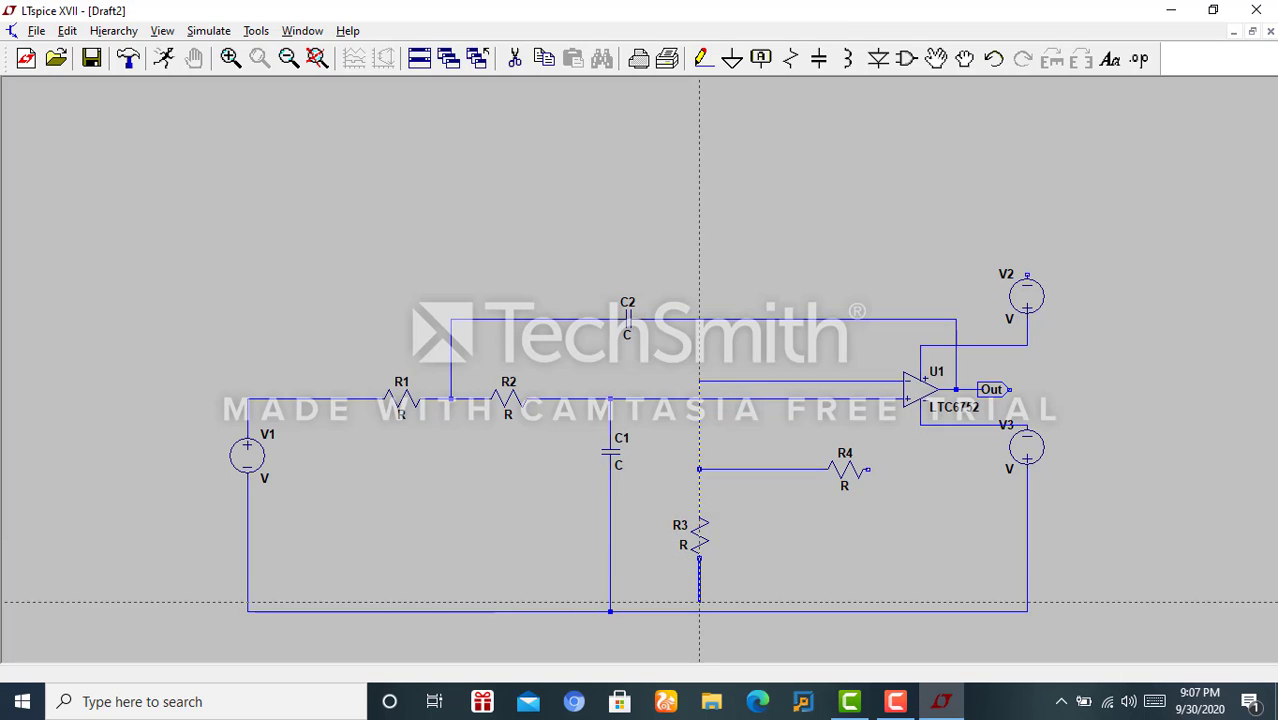
left_click(699, 610)
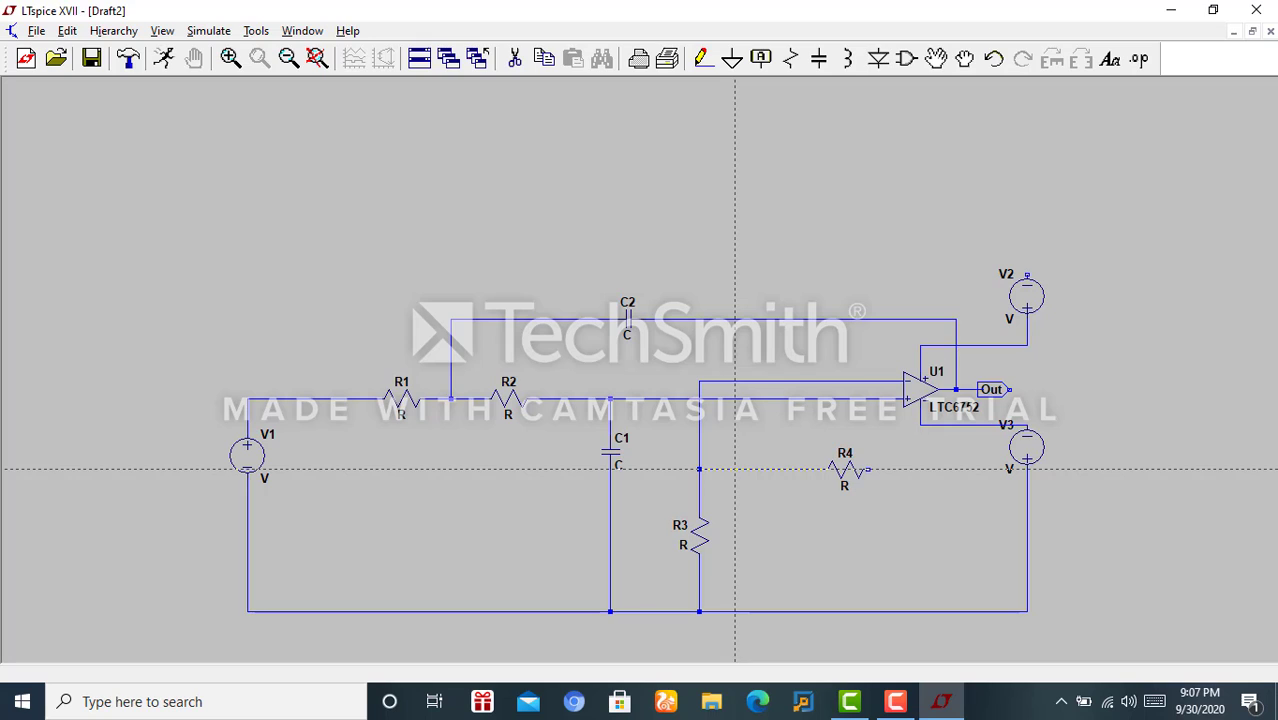
Step: Wire R4's free end across and up to the comparator's output junction
left_click(828, 468)
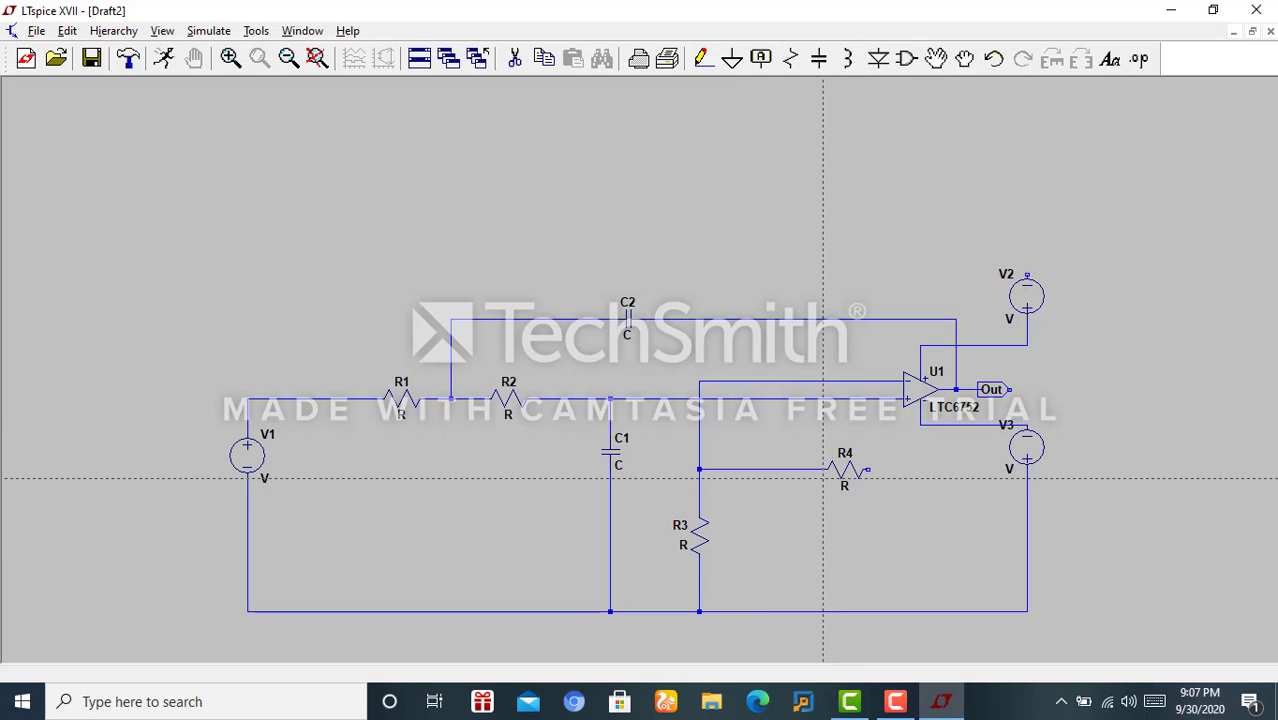
key("Escape")
left_click(868, 469)
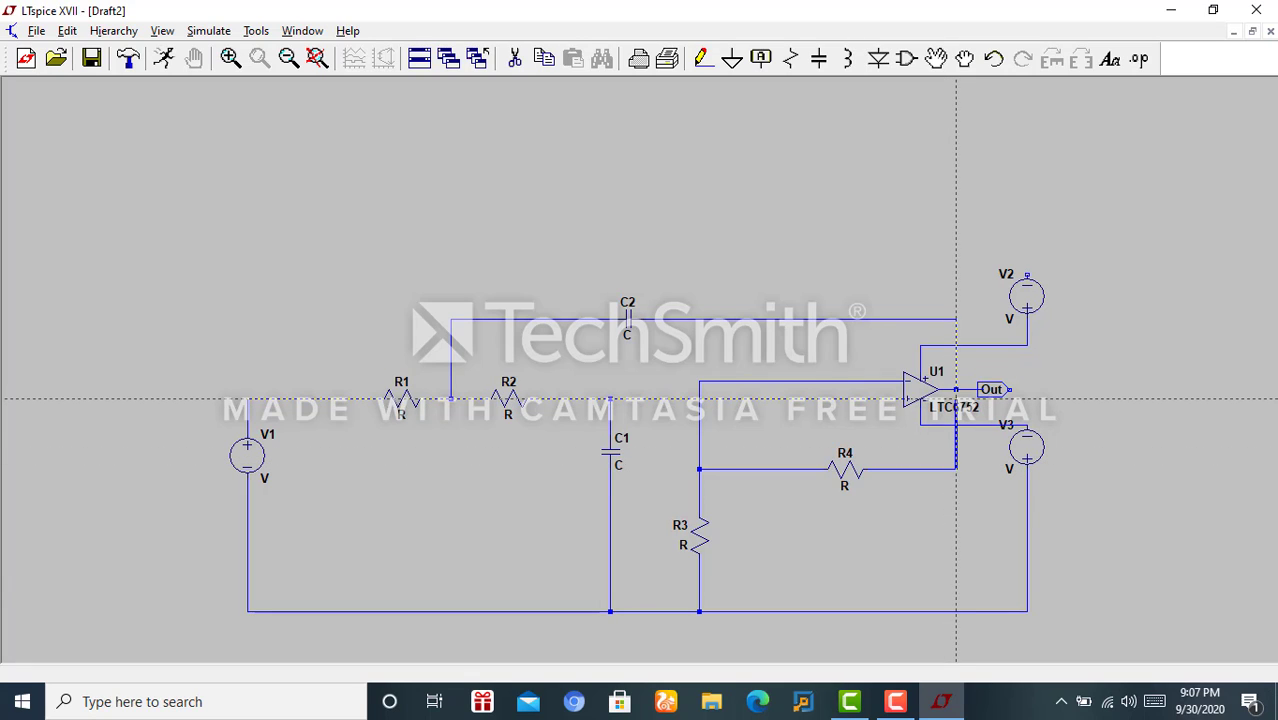
left_click(956, 390)
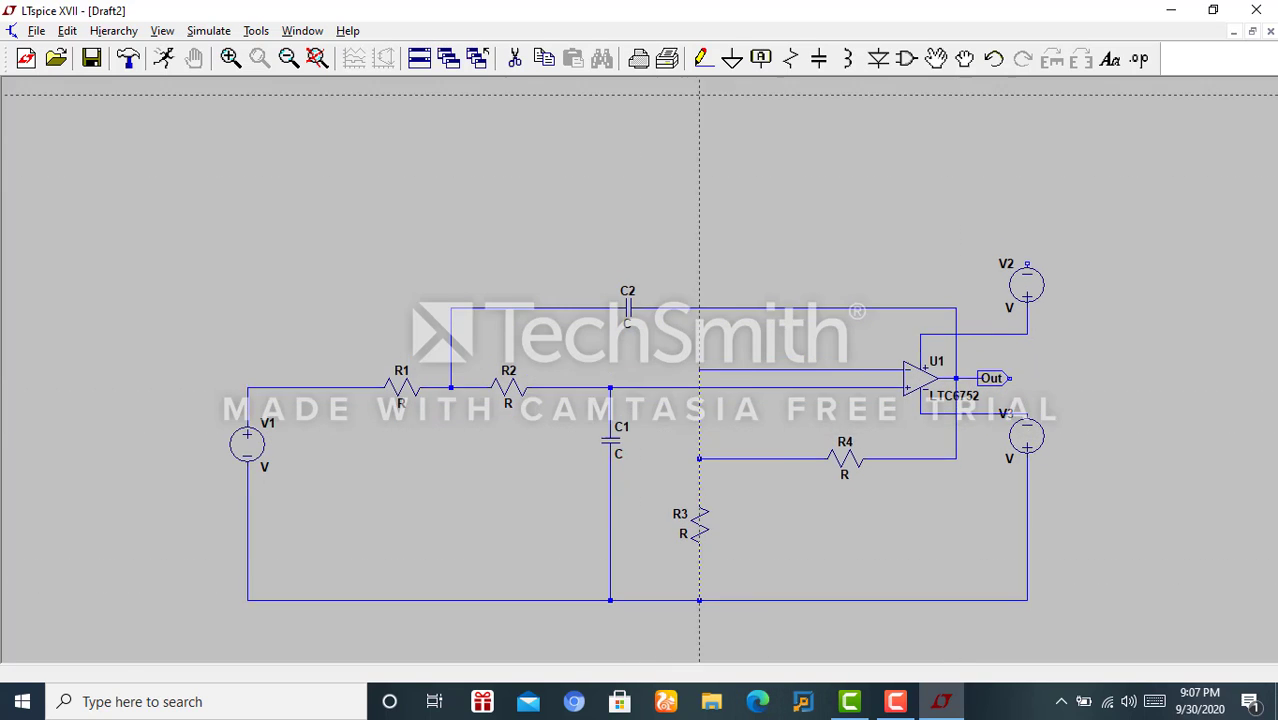
Step: Place two ground symbols, one to the right of V2 and one below the common wire between C1 and R3
left_click(732, 60)
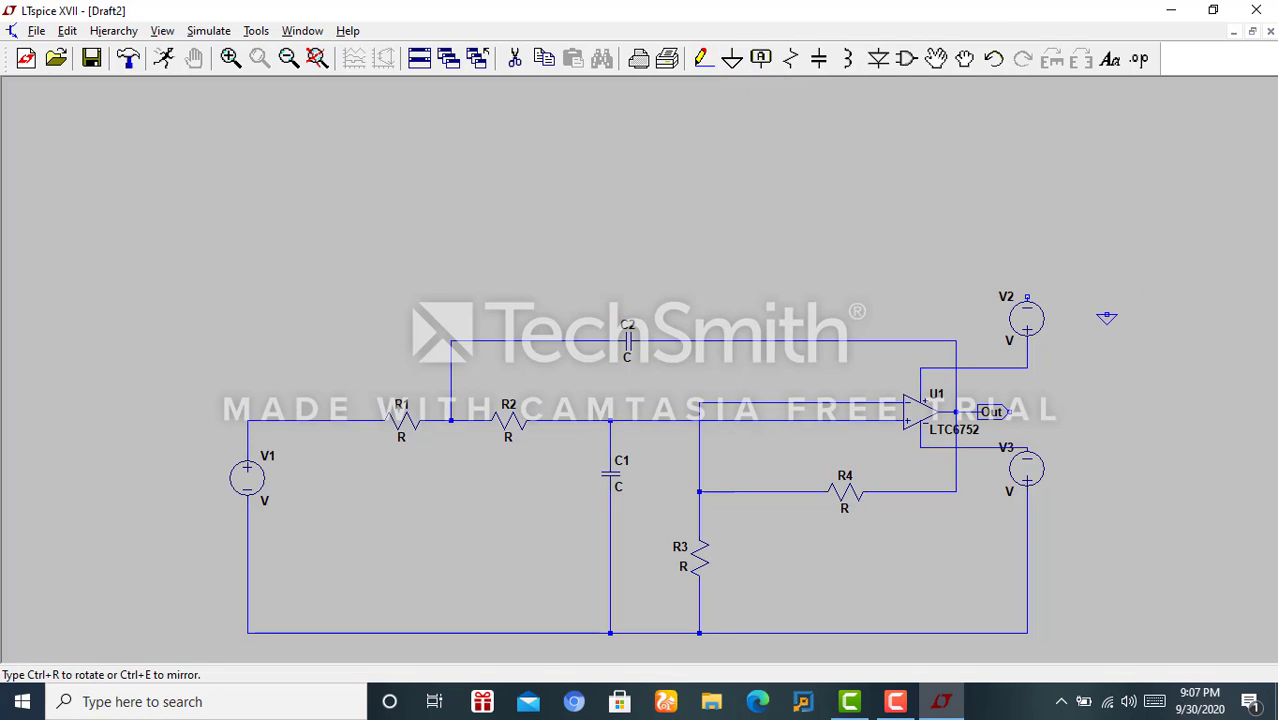
left_click(1098, 317)
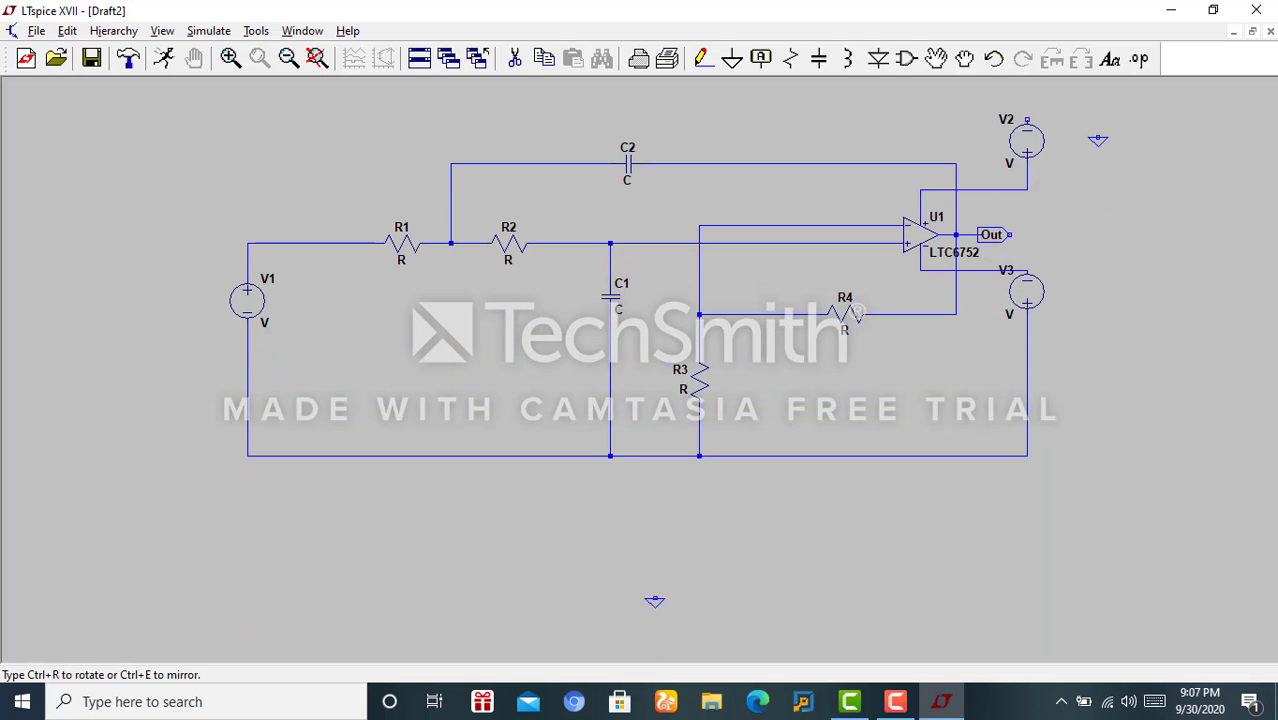
left_click(659, 521)
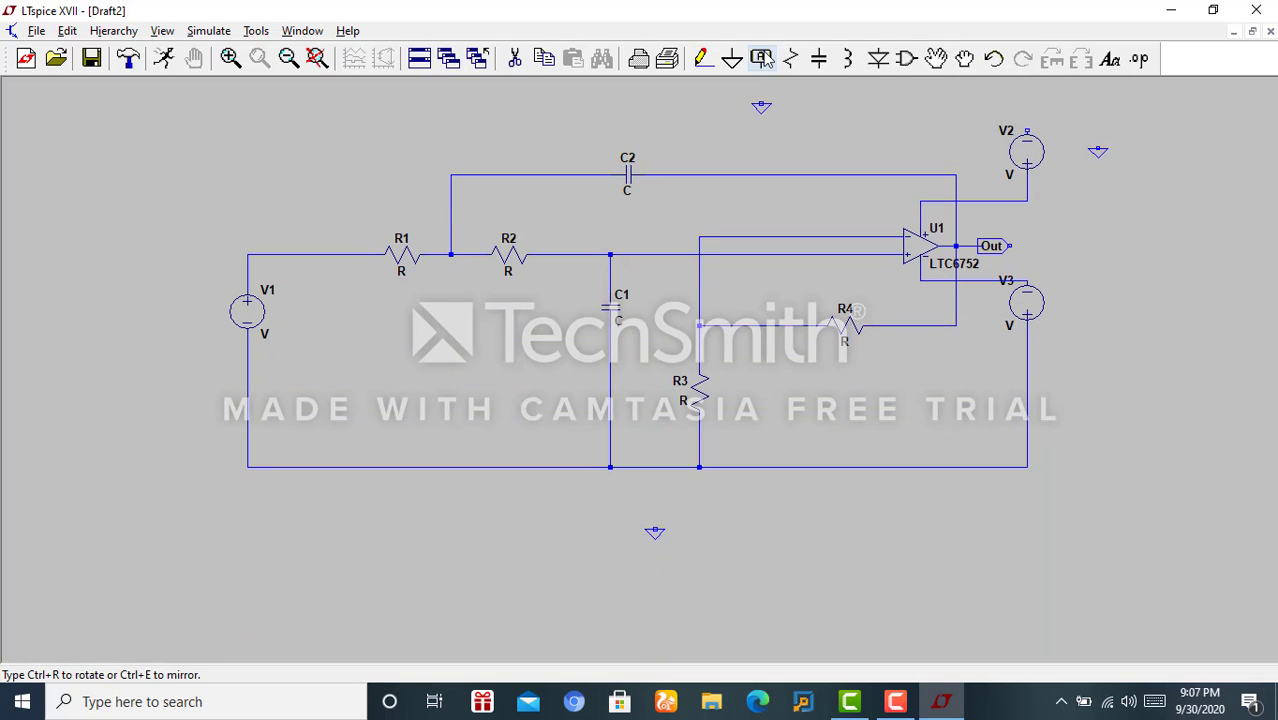
Step: Wire V2's negative terminal to the ground beside it, and connect the lower ground symbol to the common wire
left_click(700, 60)
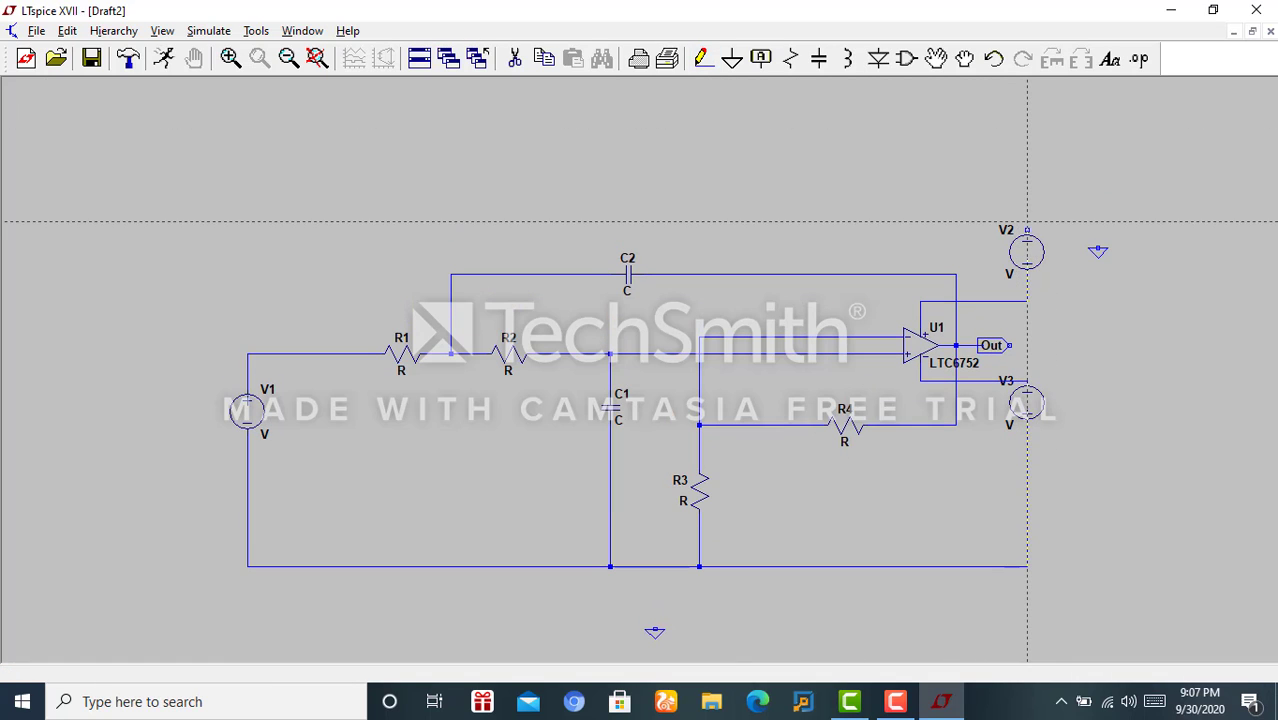
left_click(1027, 230)
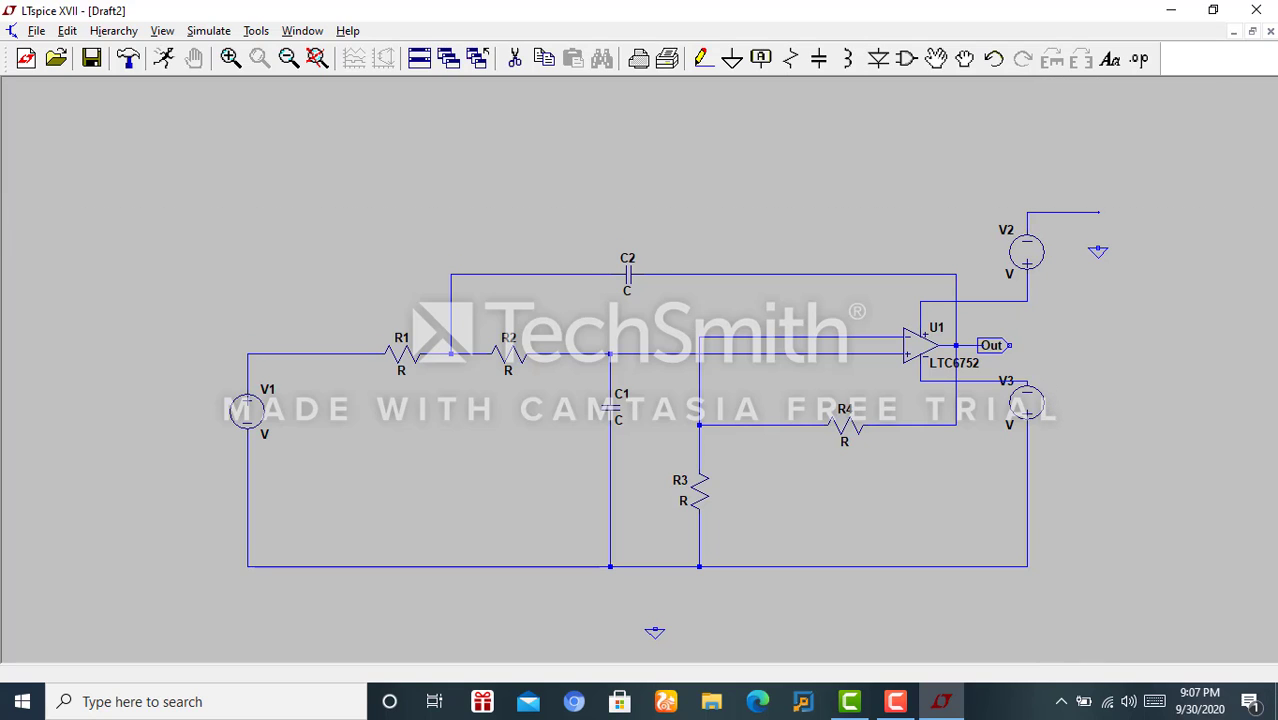
left_click(1098, 245)
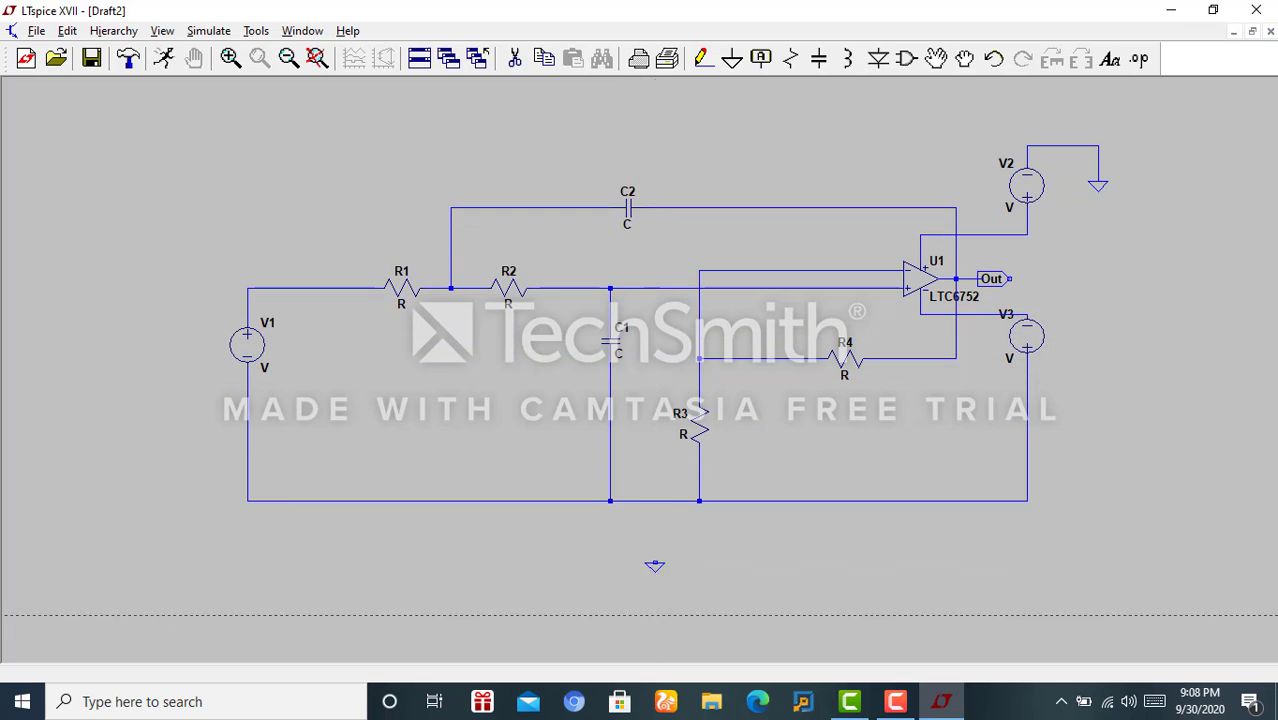
left_click(655, 563)
left_click(655, 501)
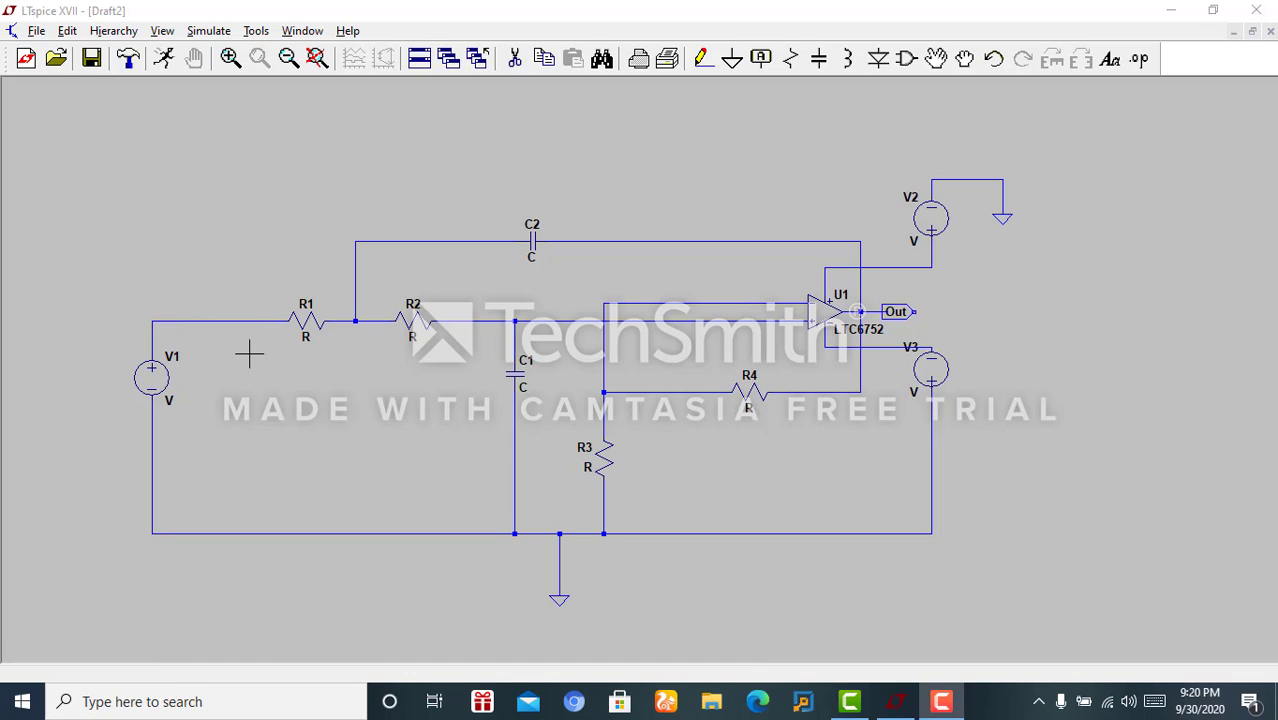
Step: Set V1's small-signal AC amplitude to 2.5
right_click(160, 385)
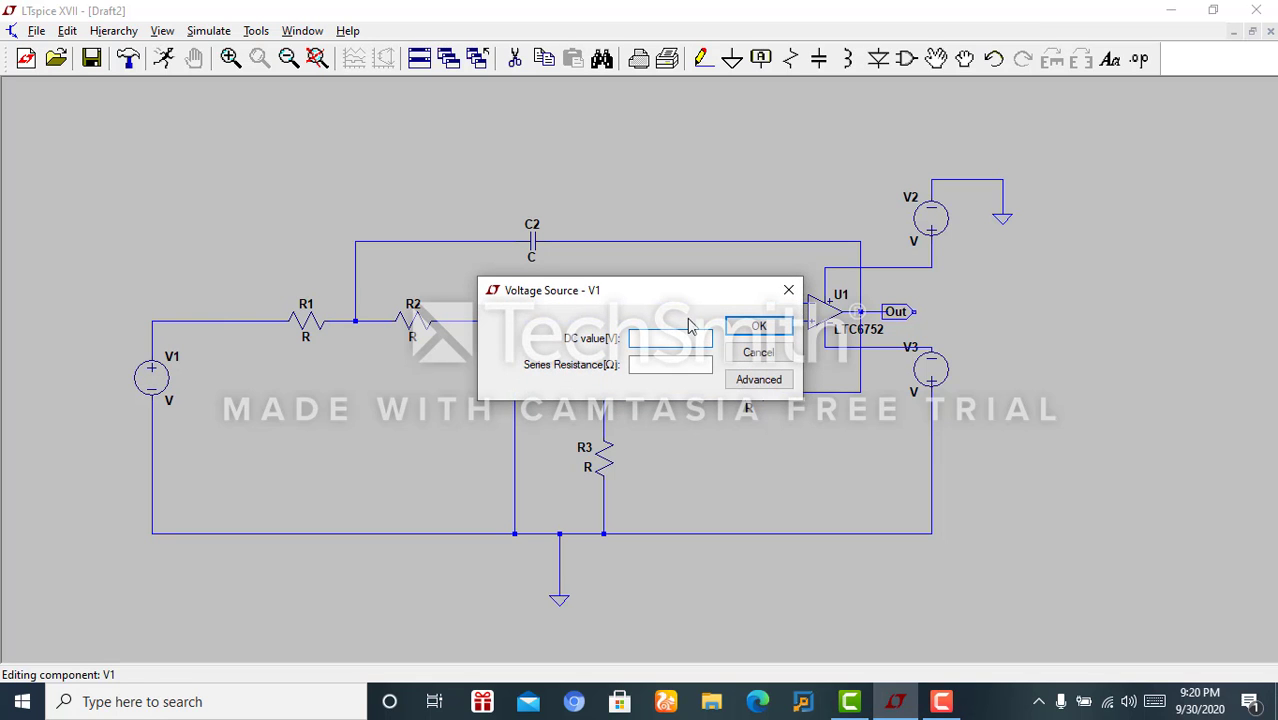
left_click(754, 385)
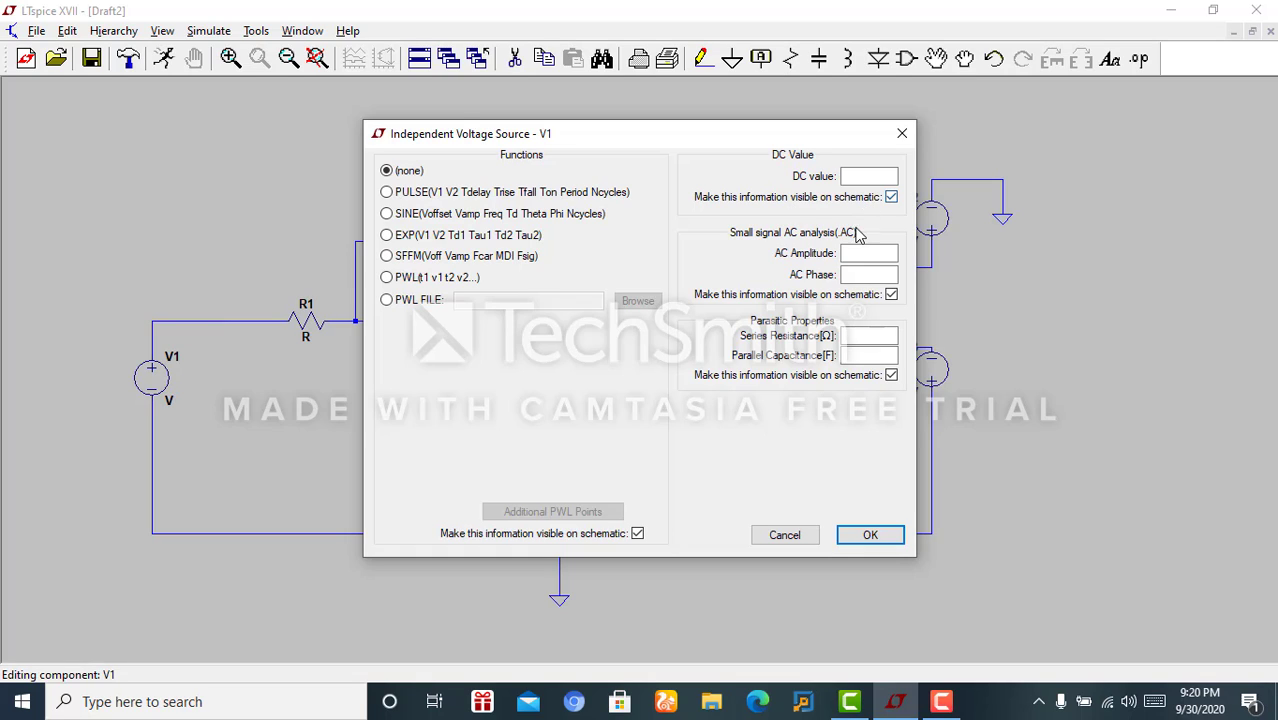
left_click(857, 258)
type("2.6")
key("BackSpace")
type("5")
key("Return")
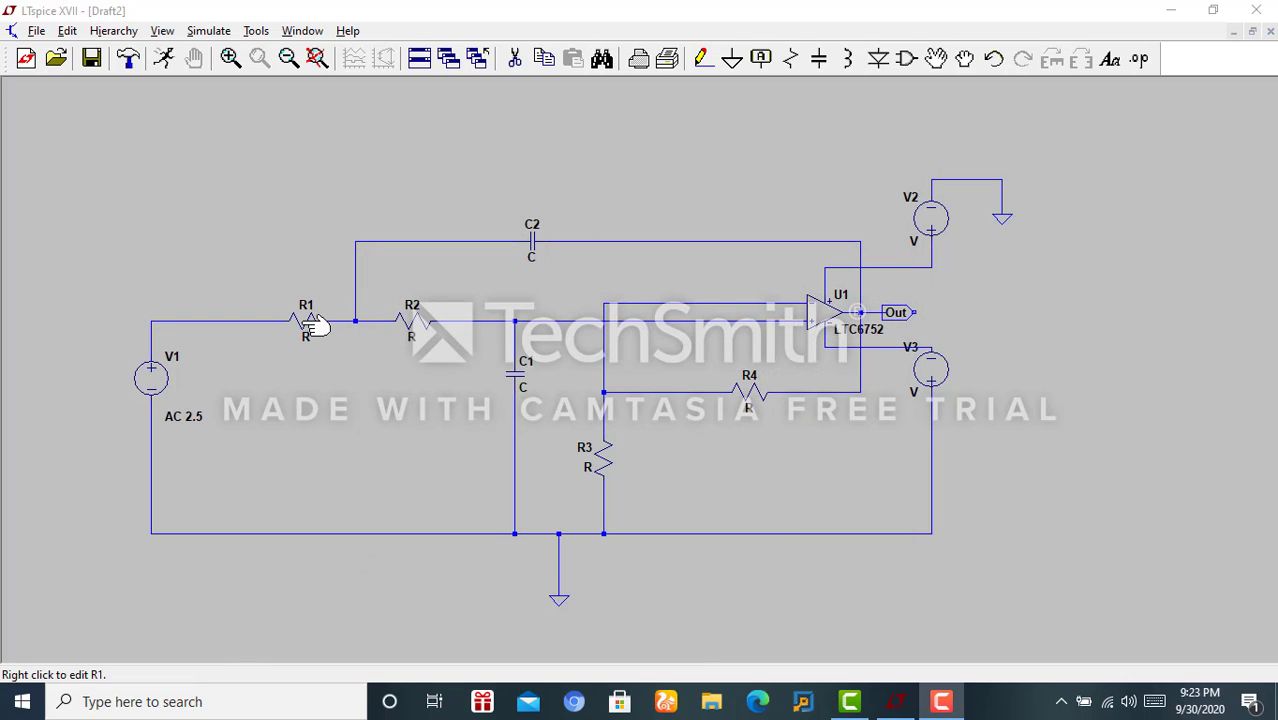
Step: Set the resistance of both R1 and R2 to 10K
right_click(313, 325)
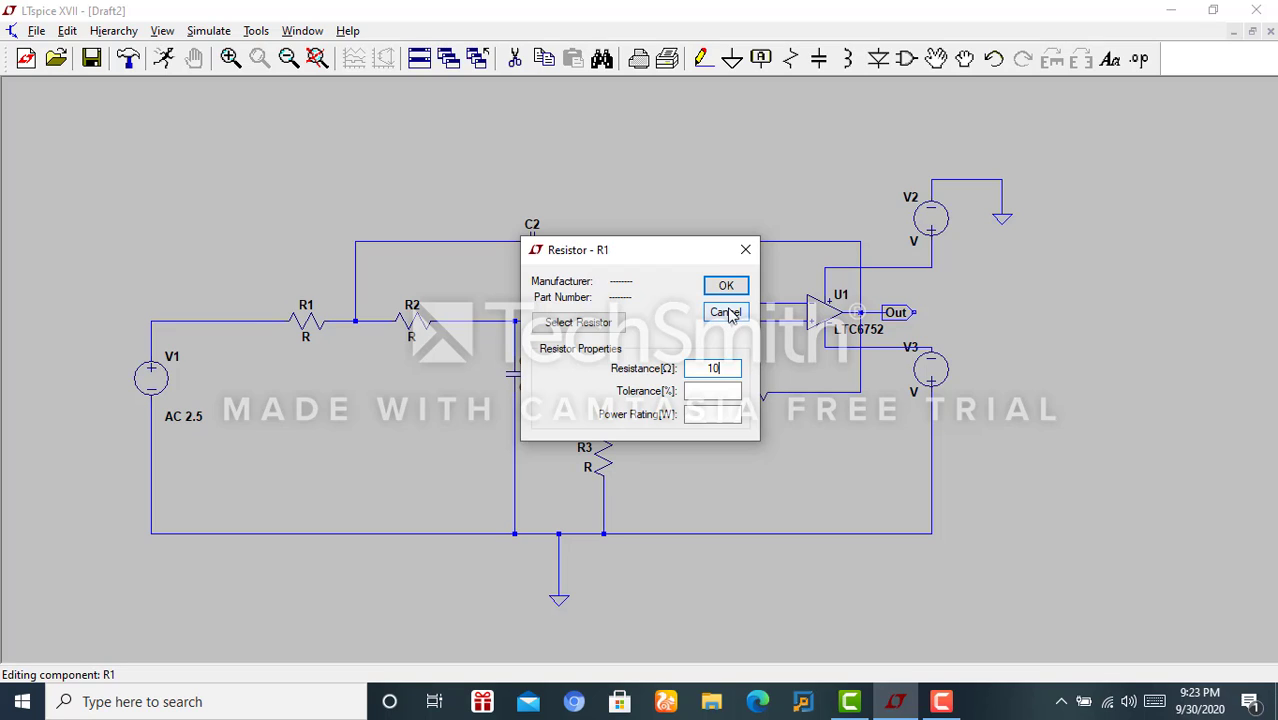
type("10K")
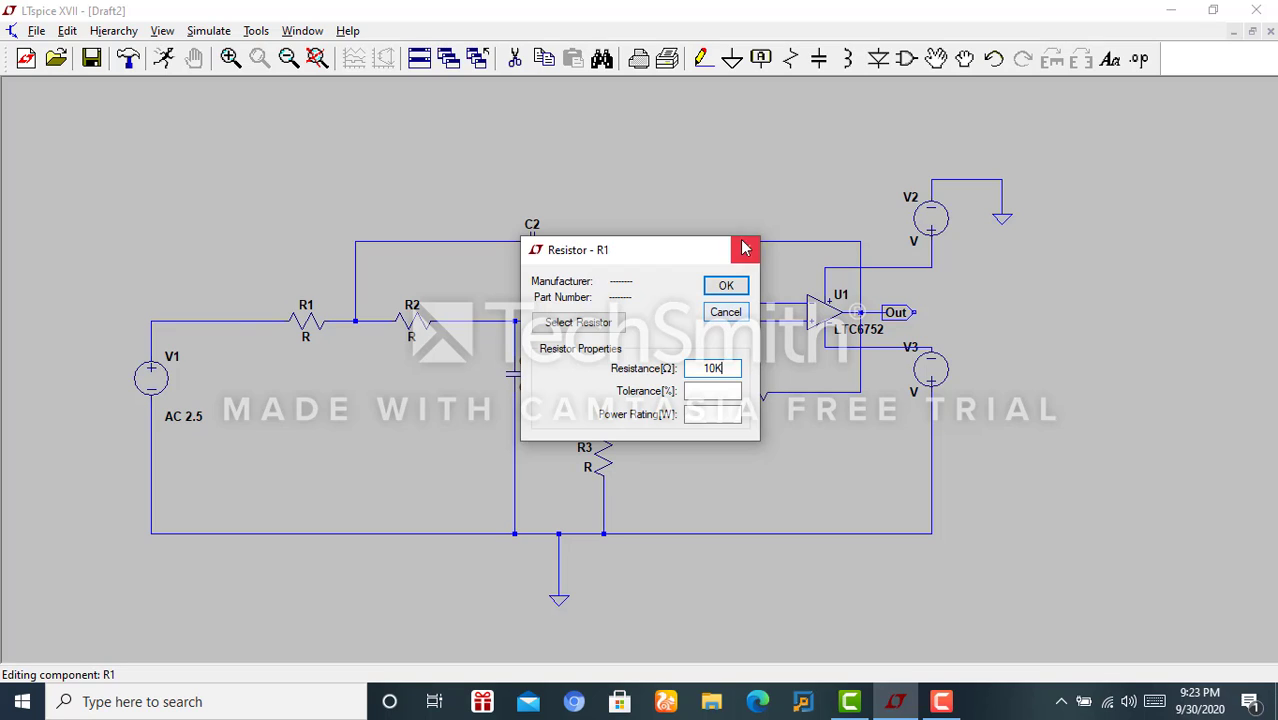
left_click(726, 285)
right_click(420, 320)
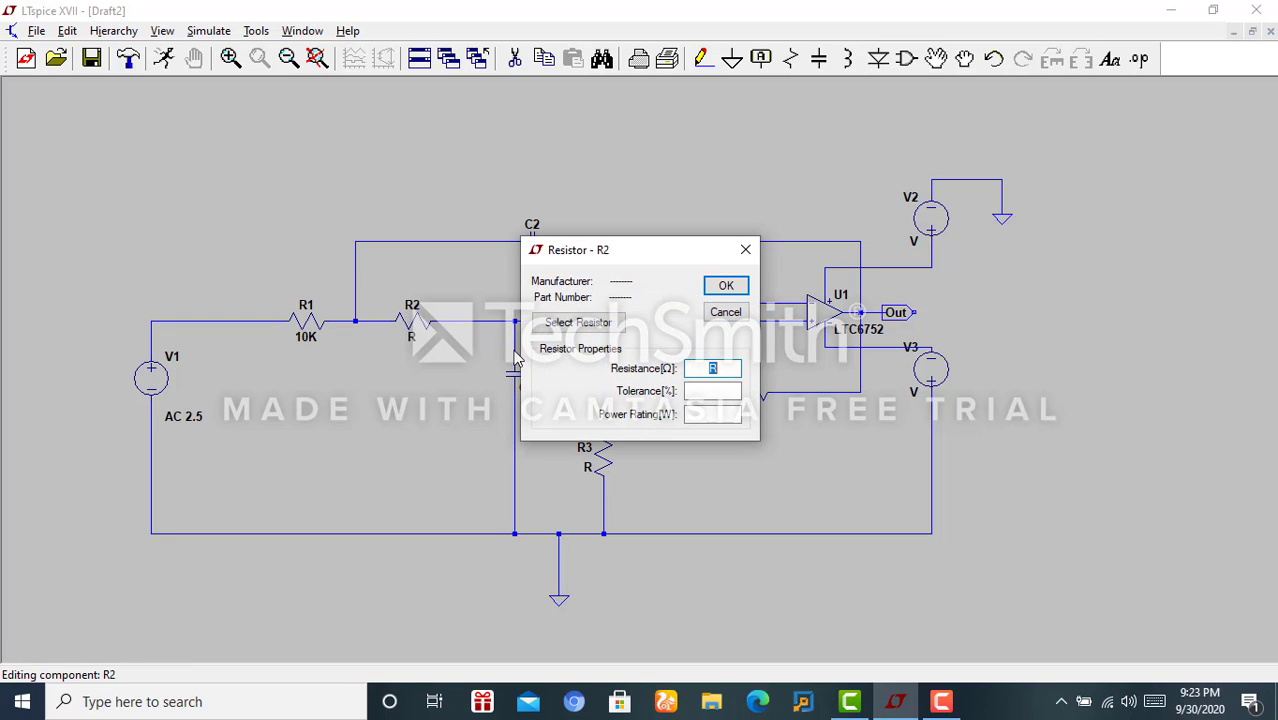
type("10K")
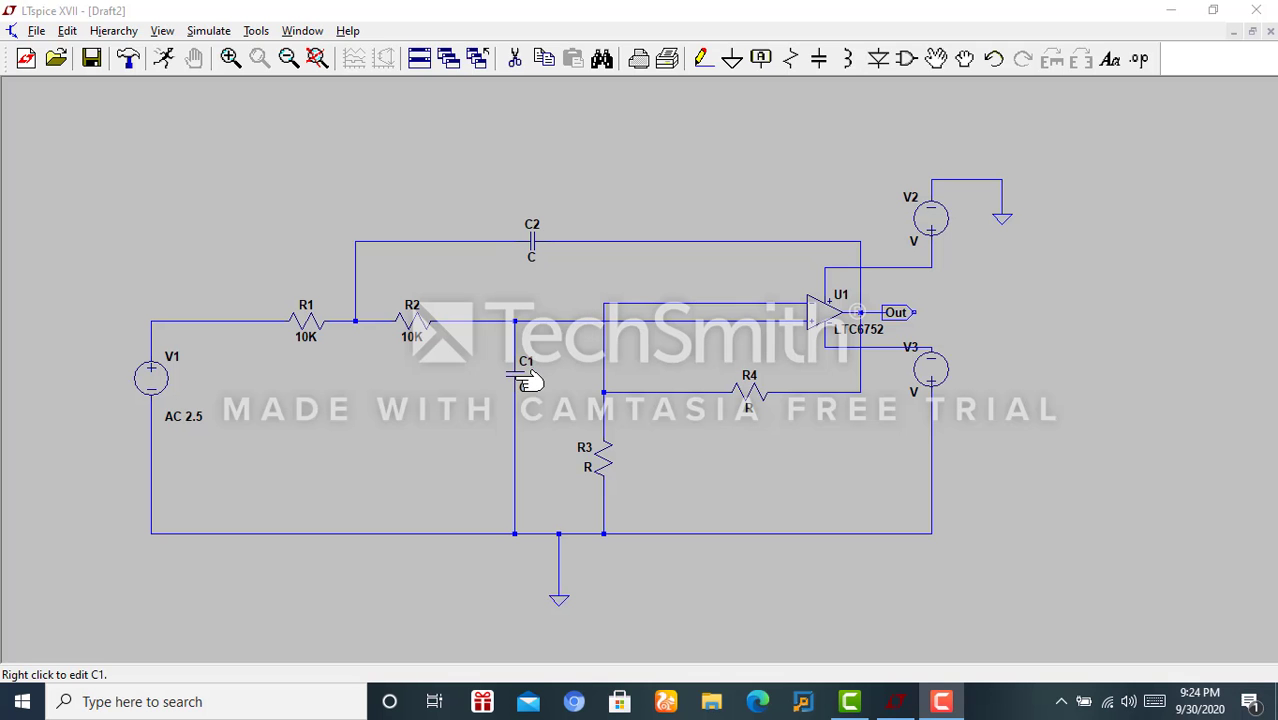
Step: Set the capacitance of both C1 and C2 to 0.1
left_click(534, 378)
right_click(534, 378)
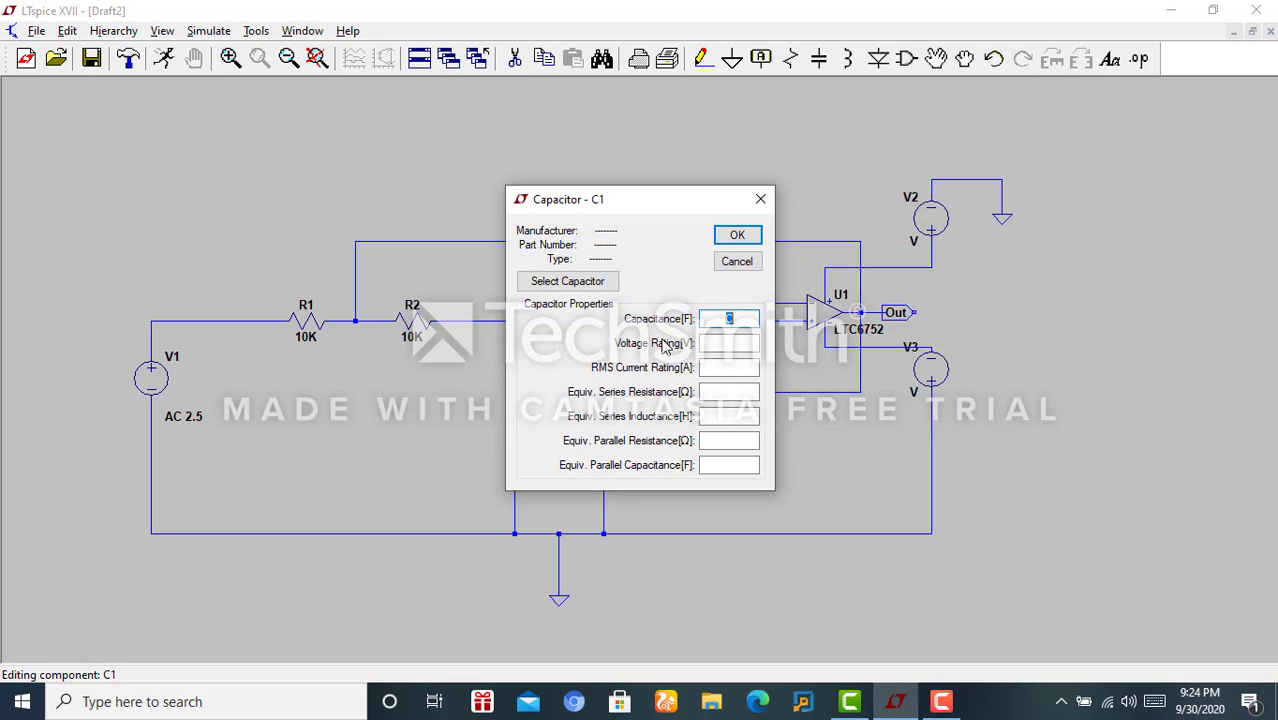
type("01.1")
key("Return")
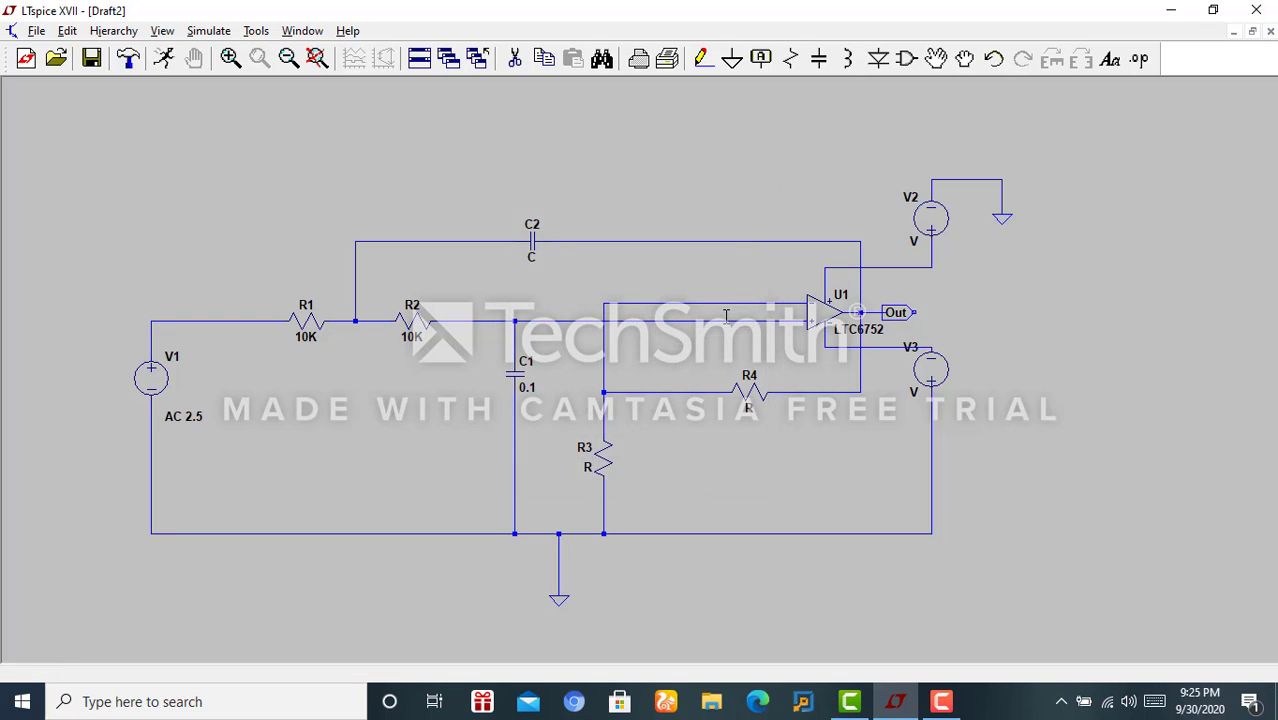
right_click(541, 250)
type("0.1")
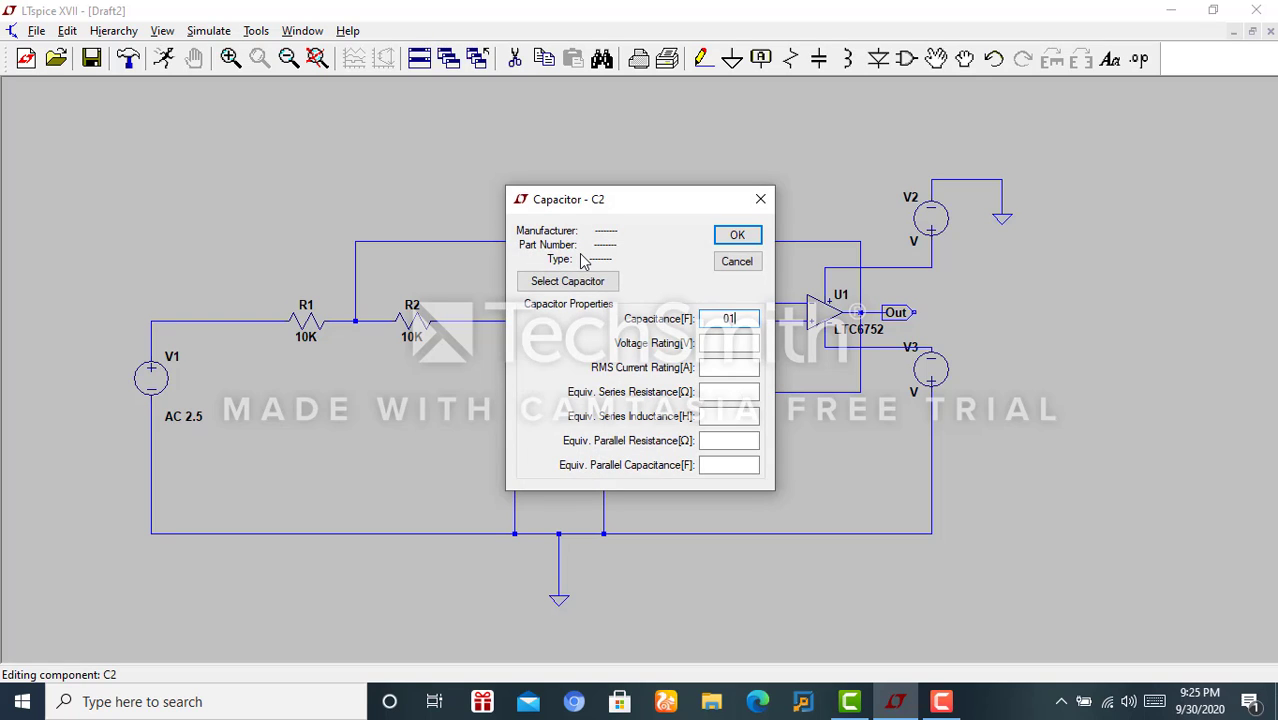
key("Return")
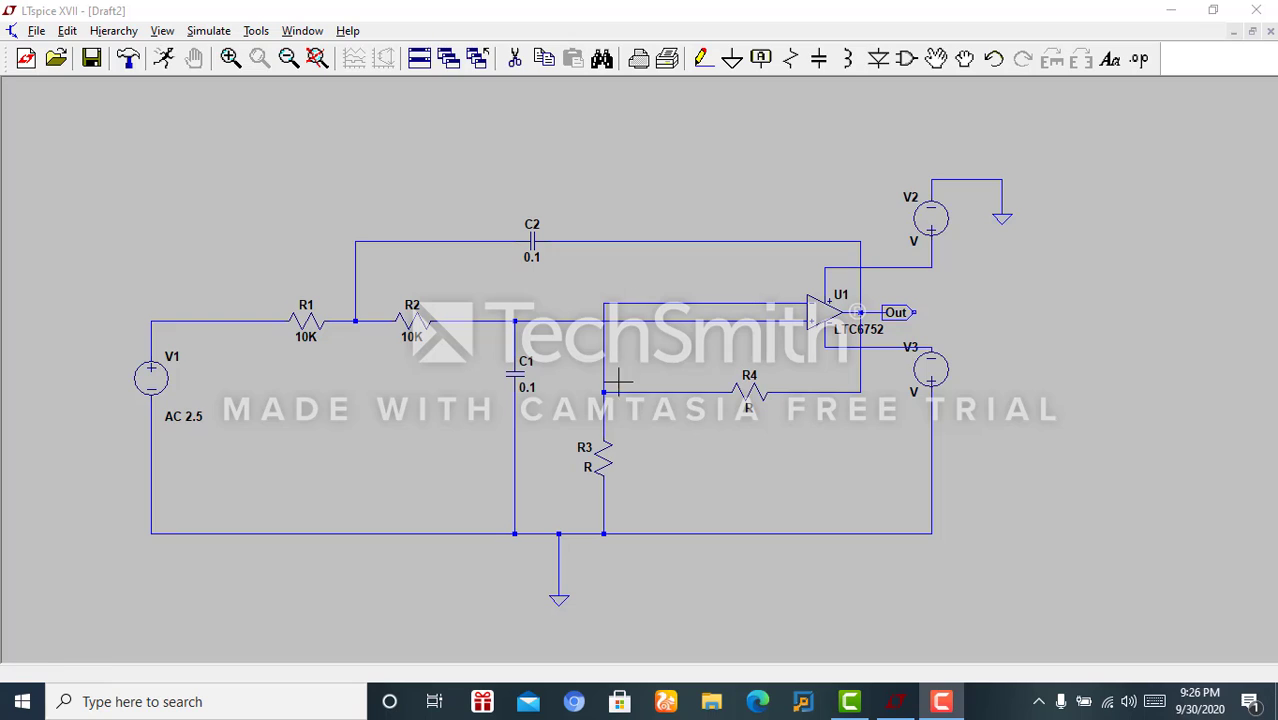
Step: Set R3's resistance to Ra
right_click(613, 455)
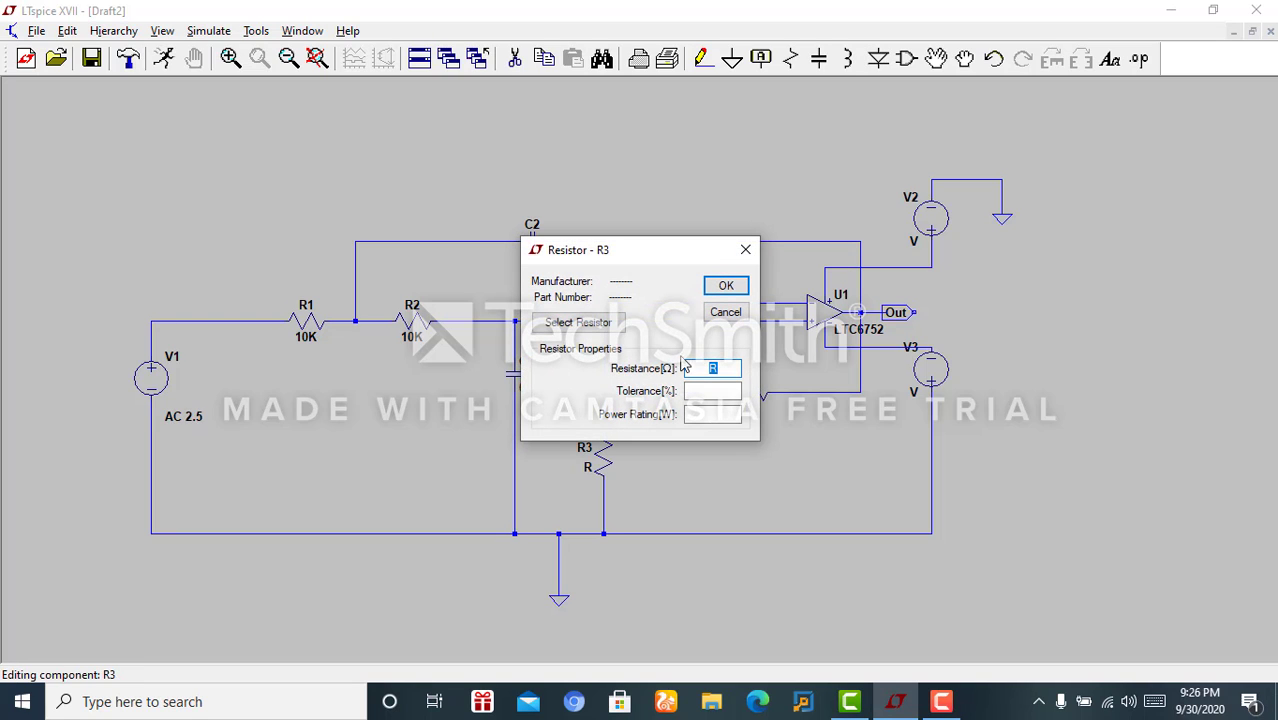
type("Ra")
key("Return")
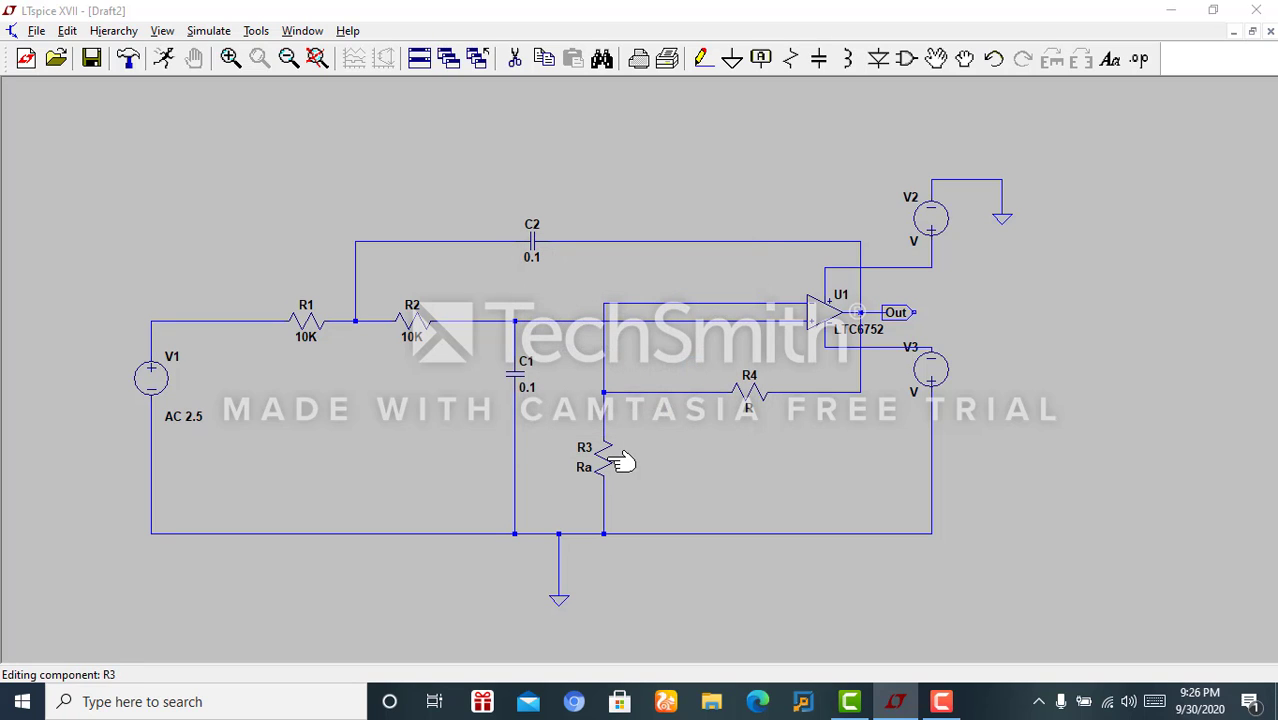
Step: Set R3's resistance to 2K4
right_click(614, 460)
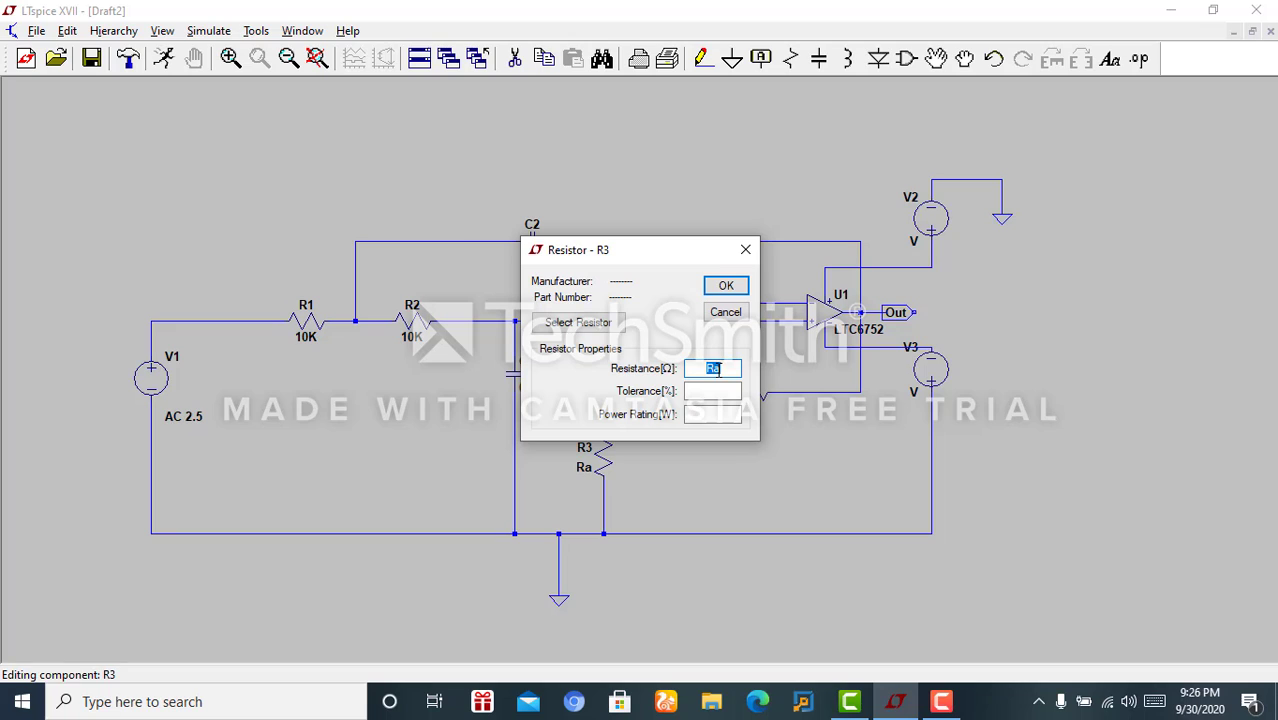
type("2K4")
key("Return")
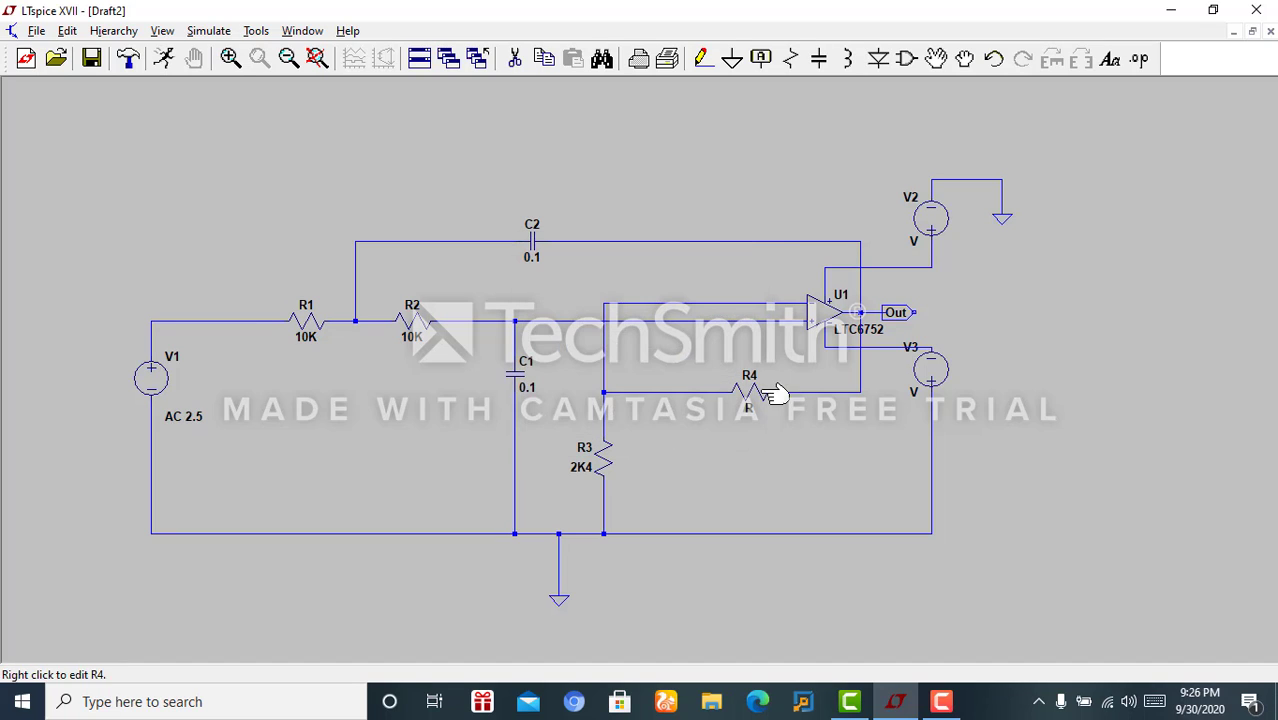
Step: Set R4's resistance to 4K4
right_click(758, 397)
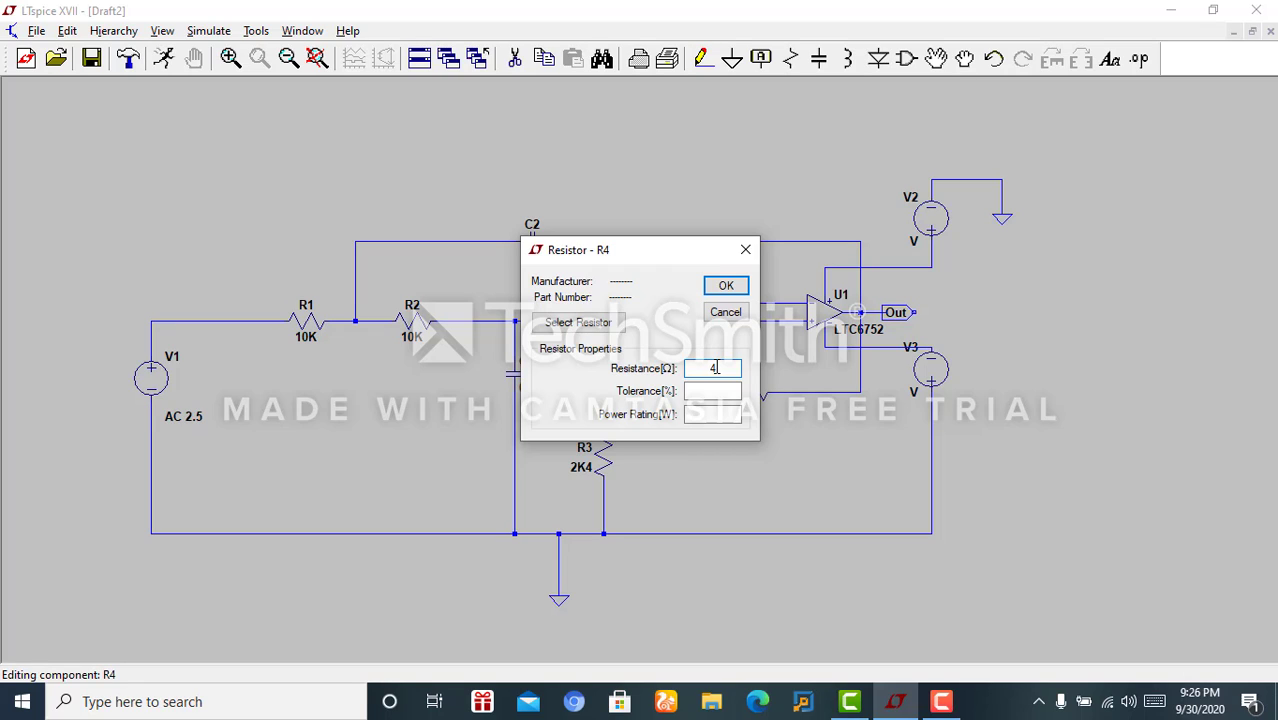
type(".8")
key("BackSpace")
key("BackSpace")
type("k8")
key("Return")
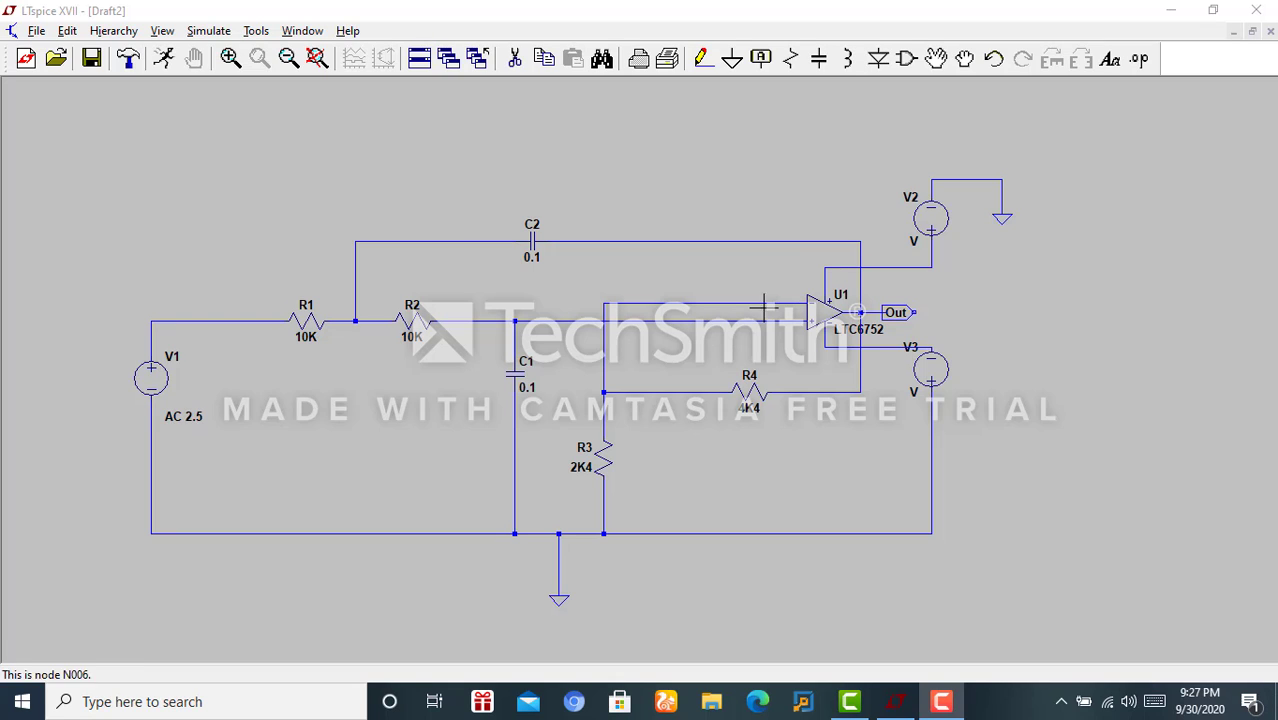
Step: Set the DC value of voltage source V3 to 15 V and that of V2 to 1.5 V
right_click(945, 365)
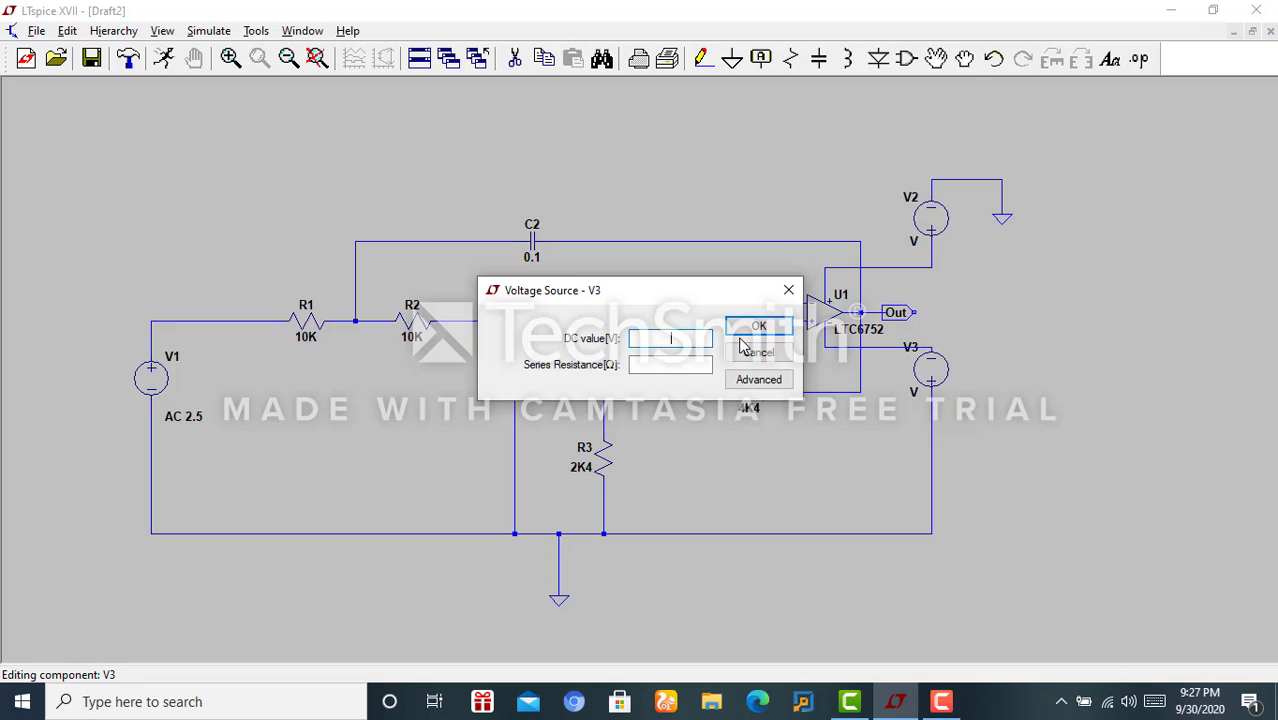
type("15")
key("Return")
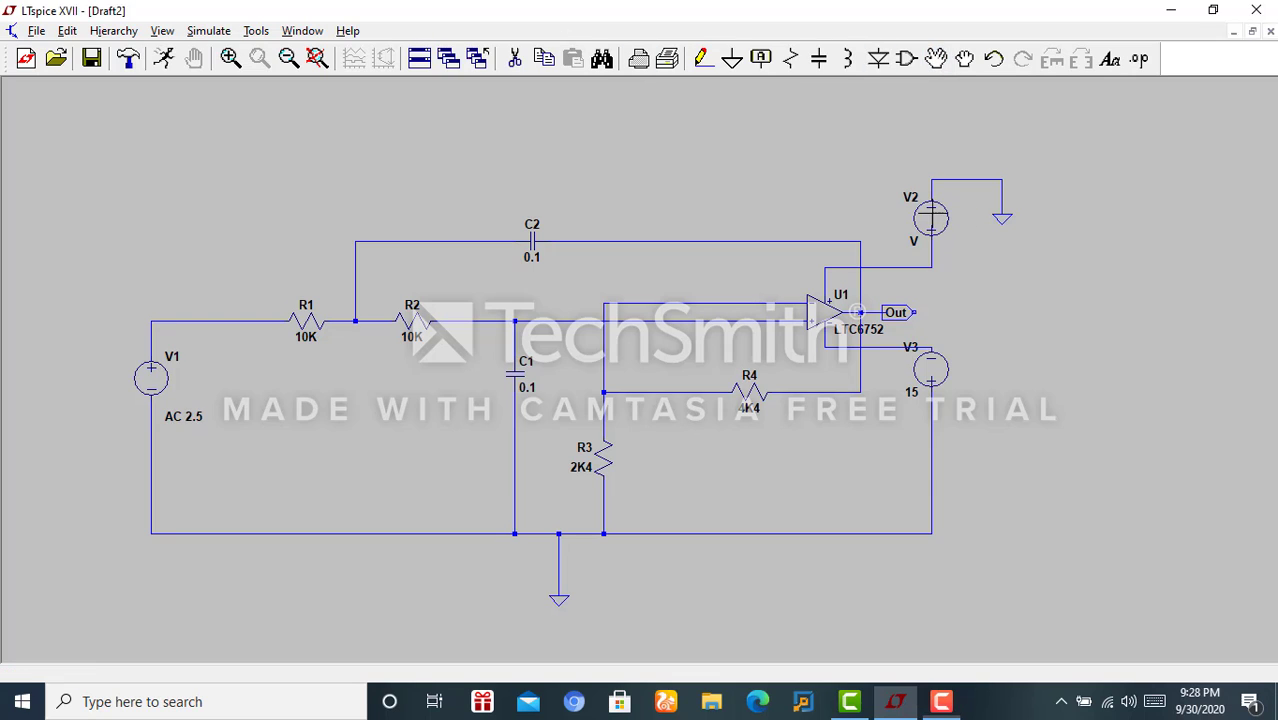
right_click(931, 215)
type("1")
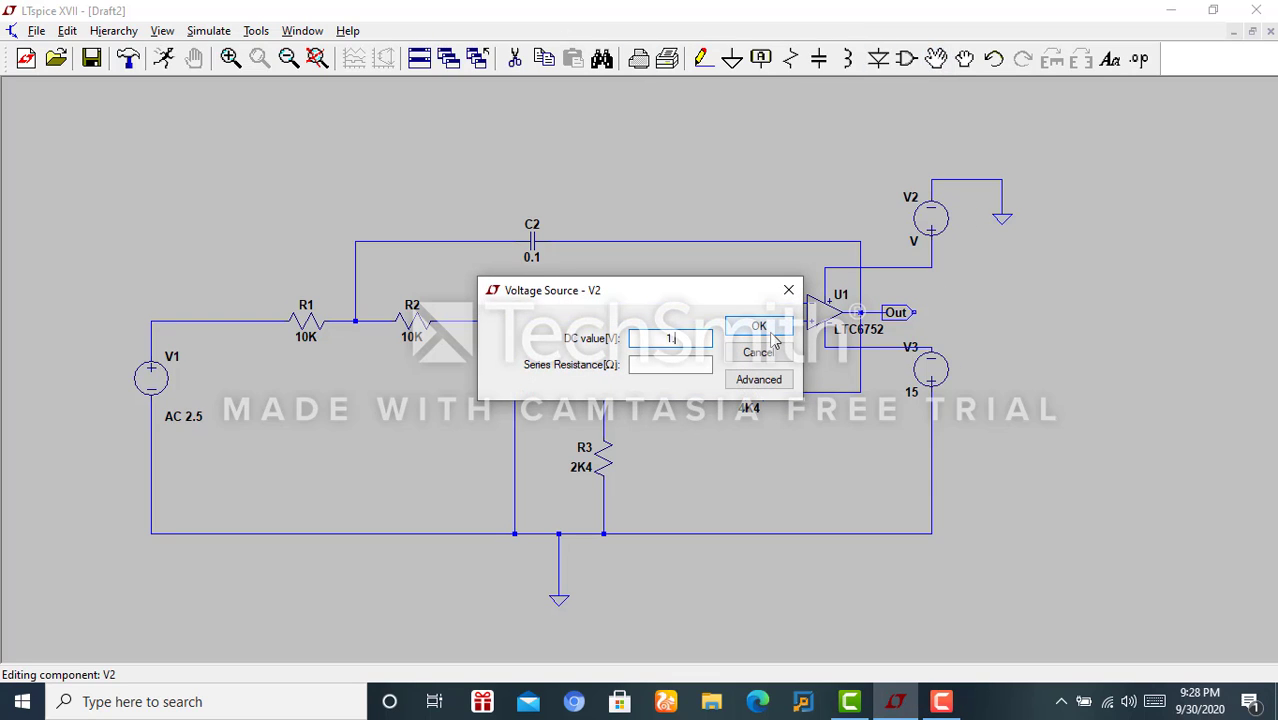
type(".5")
left_click(760, 330)
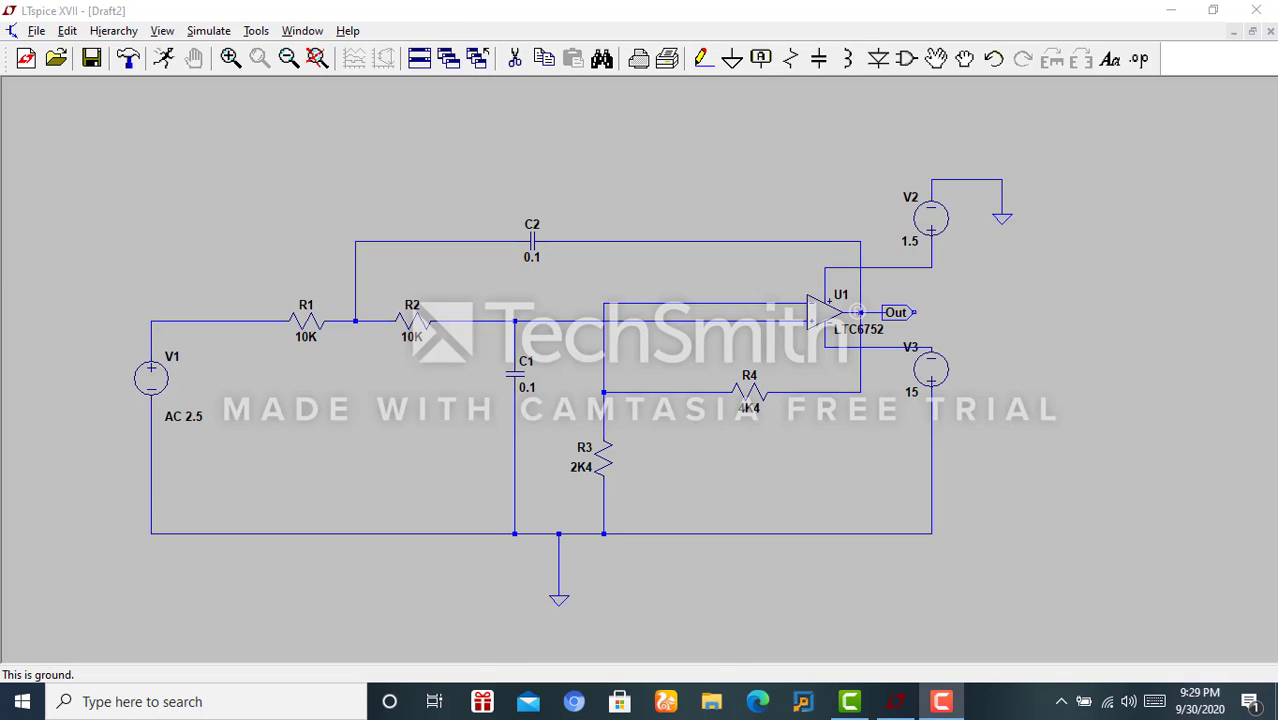
Step: Run an AC analysis with a linear sweep of 100 points, from a start frequency of 1 Hz to a stop frequency of 100 Hz
left_click(165, 59)
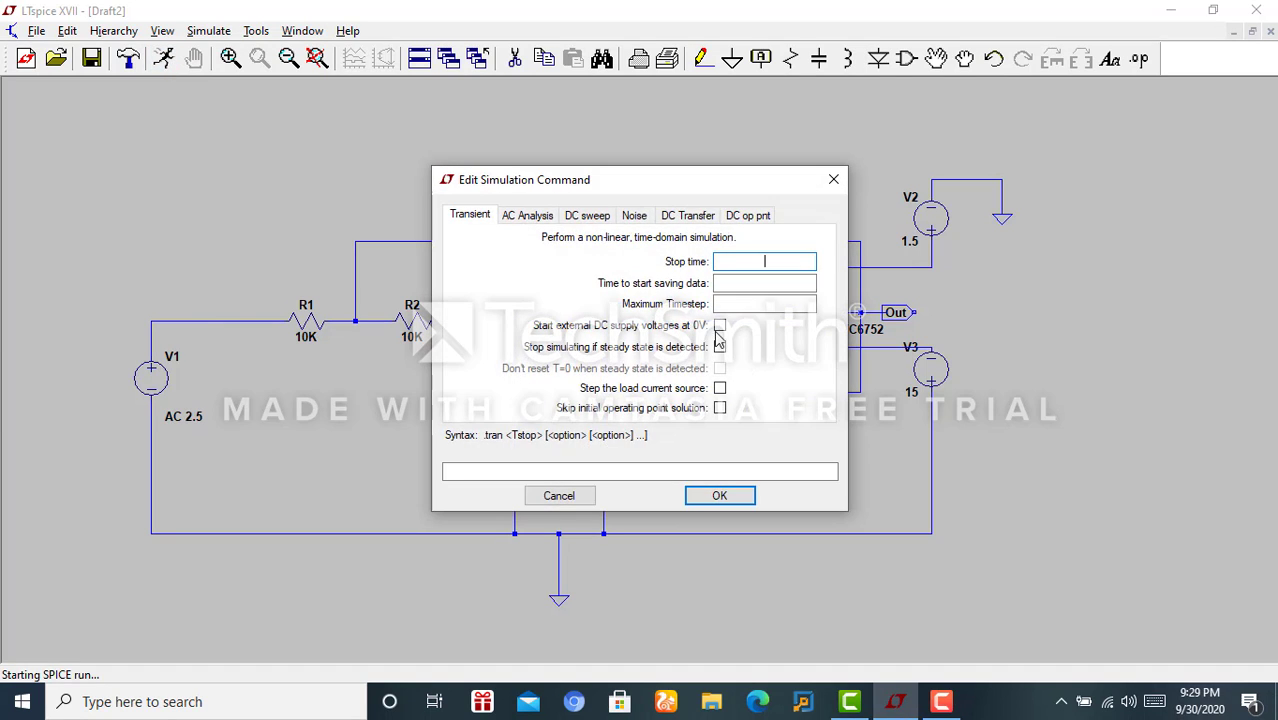
left_click(547, 217)
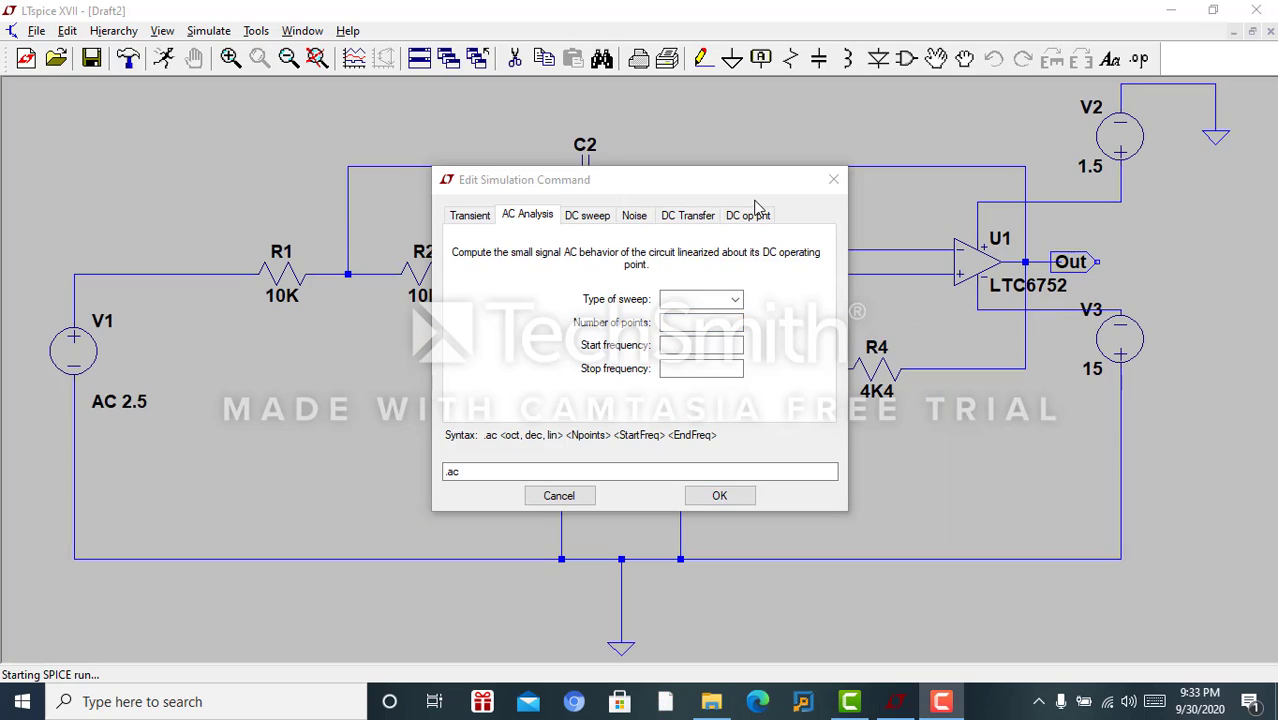
left_click(728, 302)
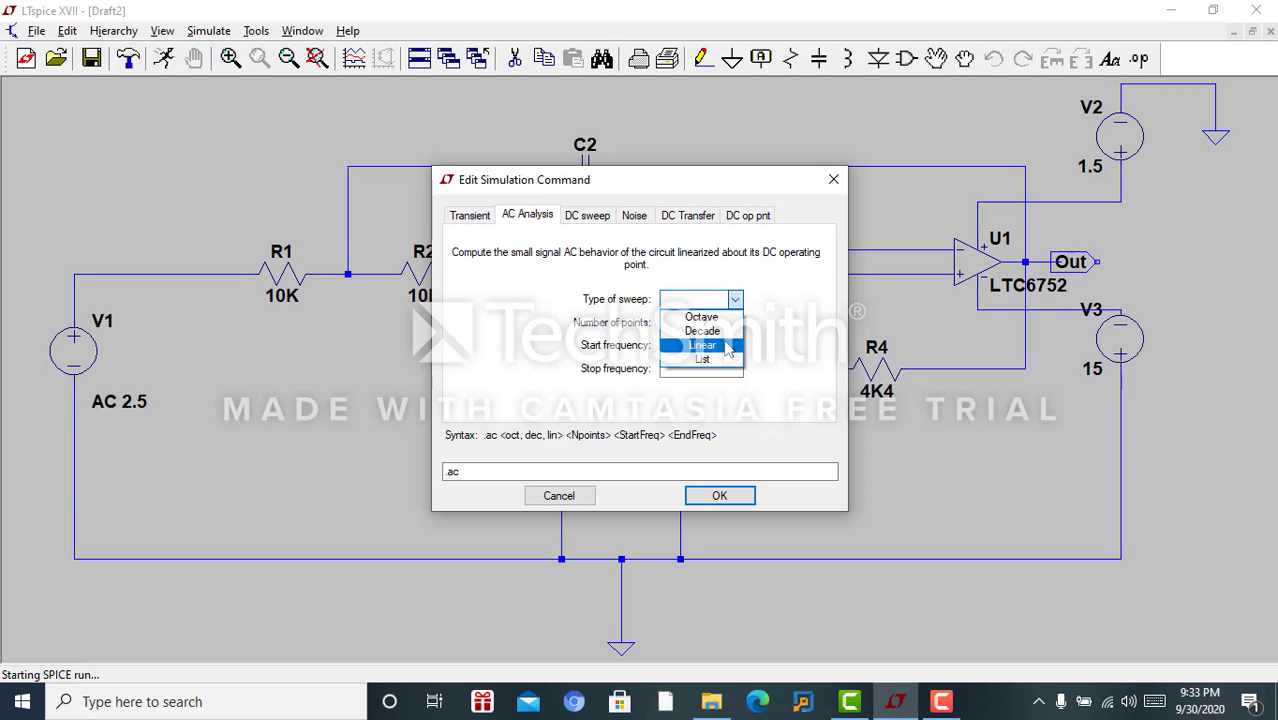
left_click(727, 346)
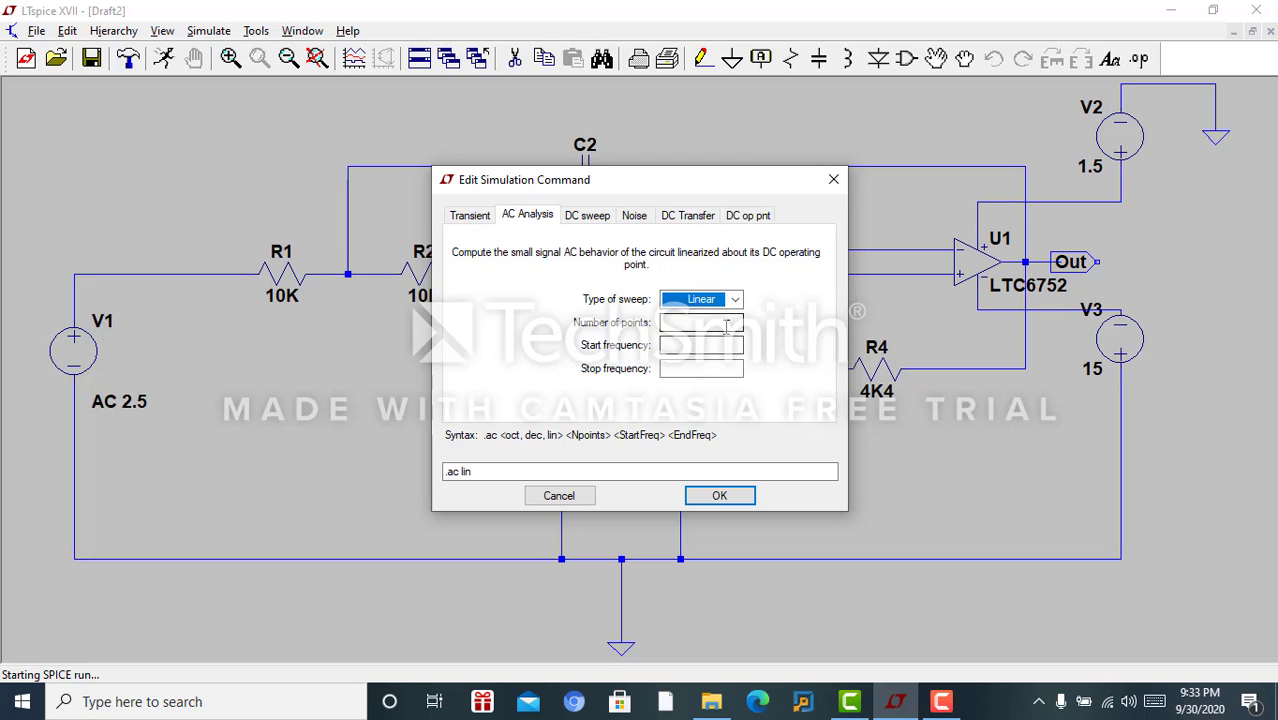
left_click(727, 323)
type("100")
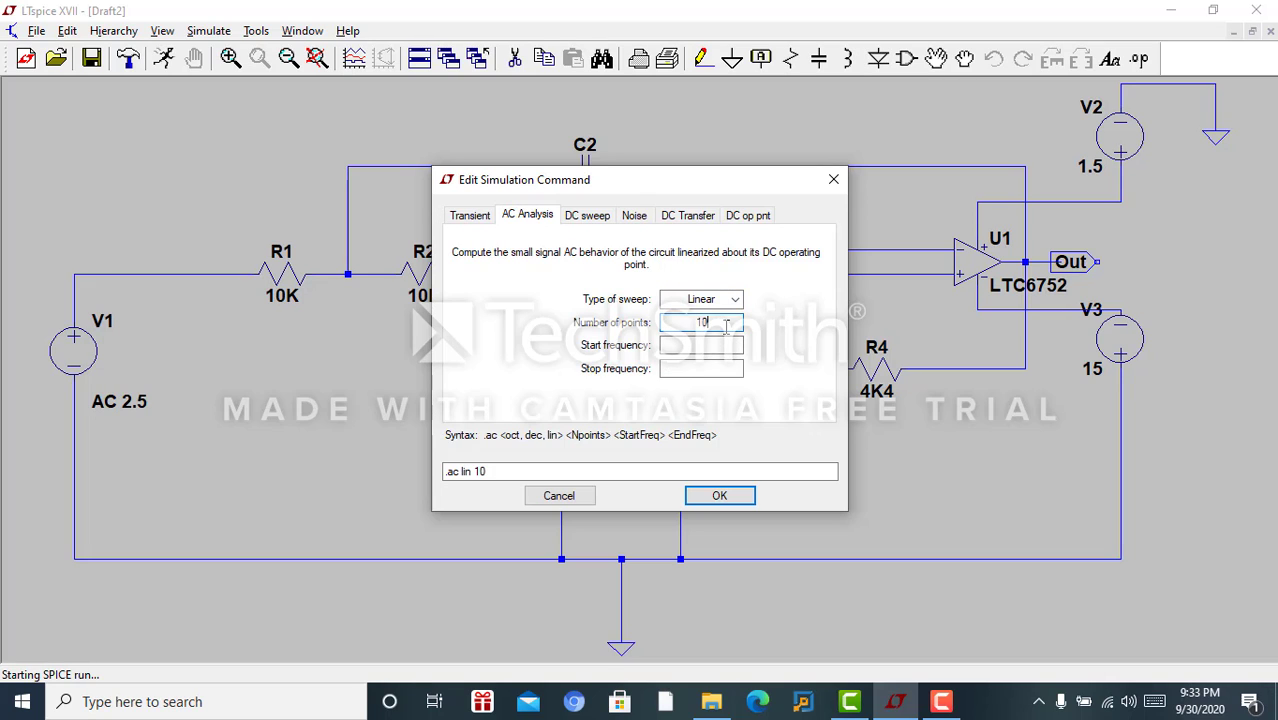
left_click(705, 346)
left_click(719, 369)
type("1")
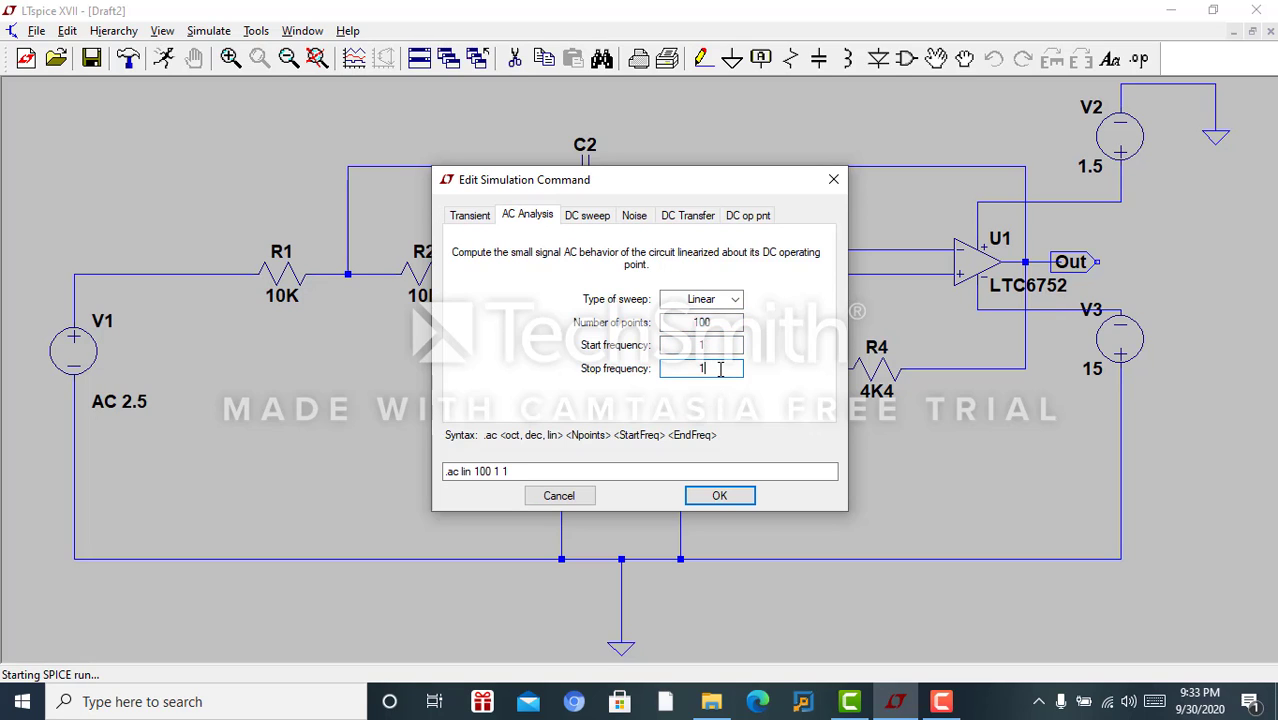
type("00")
key("Return")
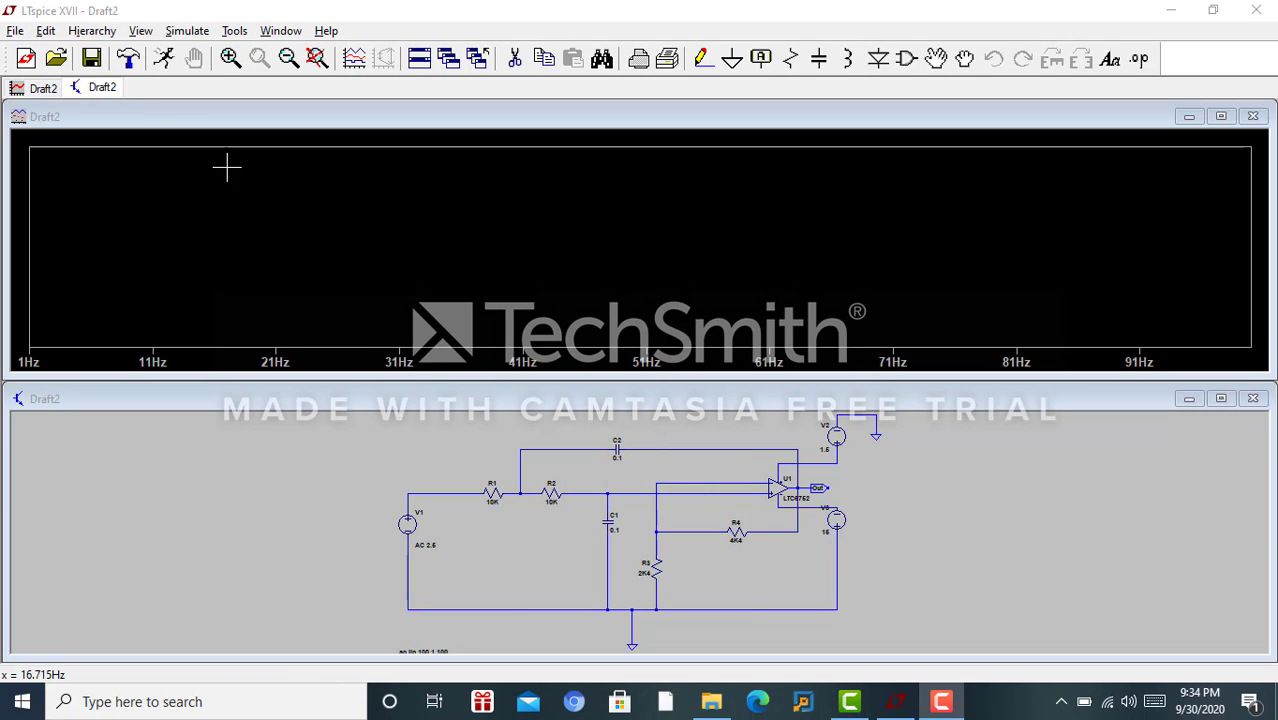
Step: Plot the voltage at the comparator's Out node and attach a measuring cursor to its trace
left_click(814, 486)
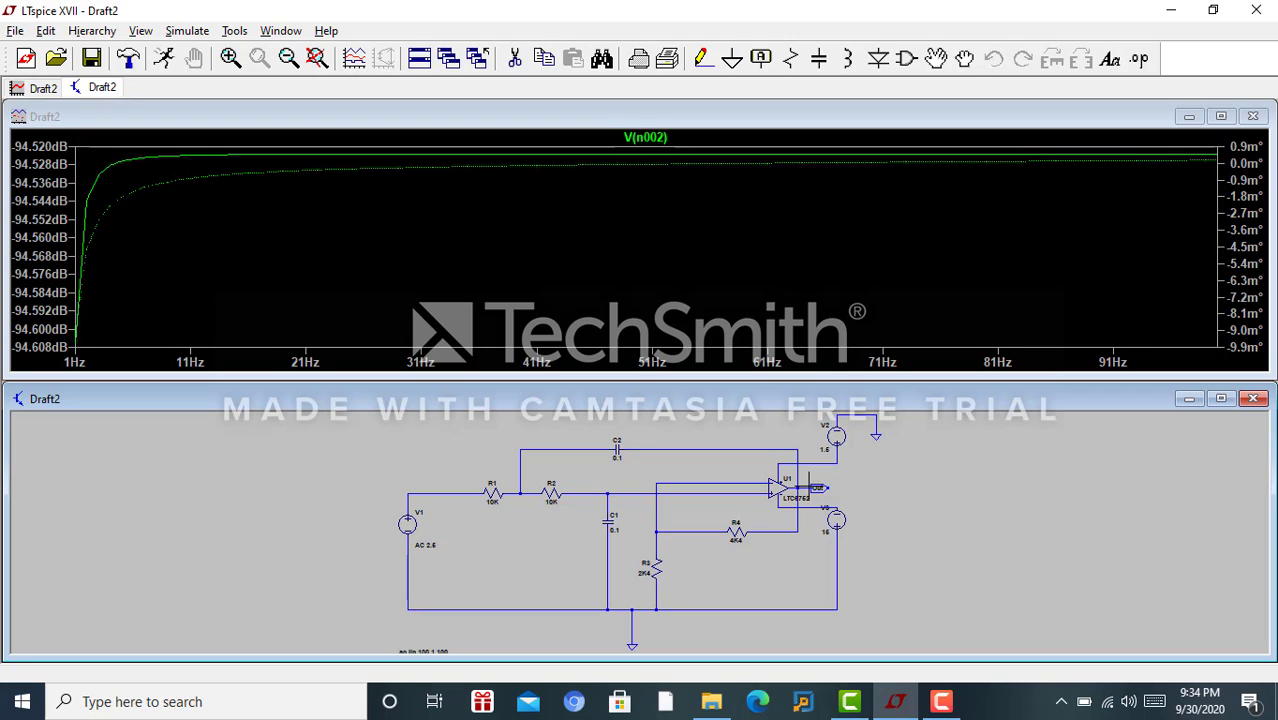
left_click(660, 138)
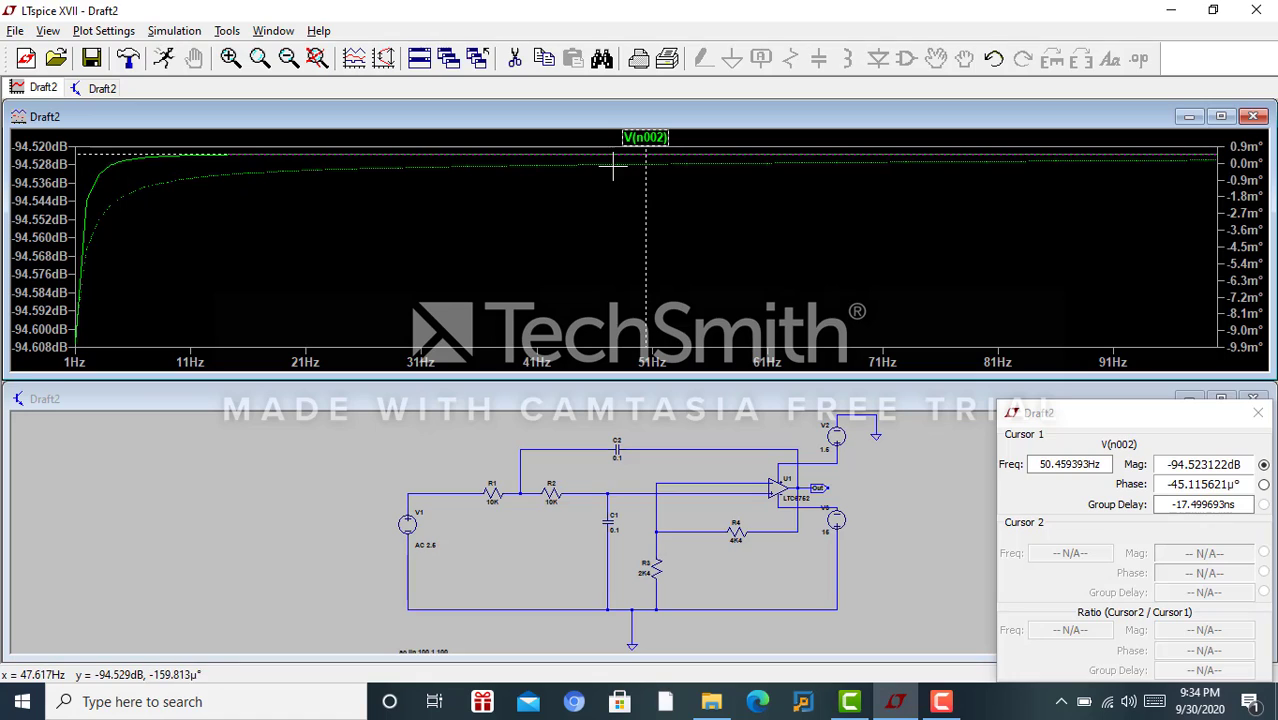
Step: Read the output trace with cursor 1 at about 40 Hz and at about 75 Hz
left_click_drag(613, 166, 603, 169)
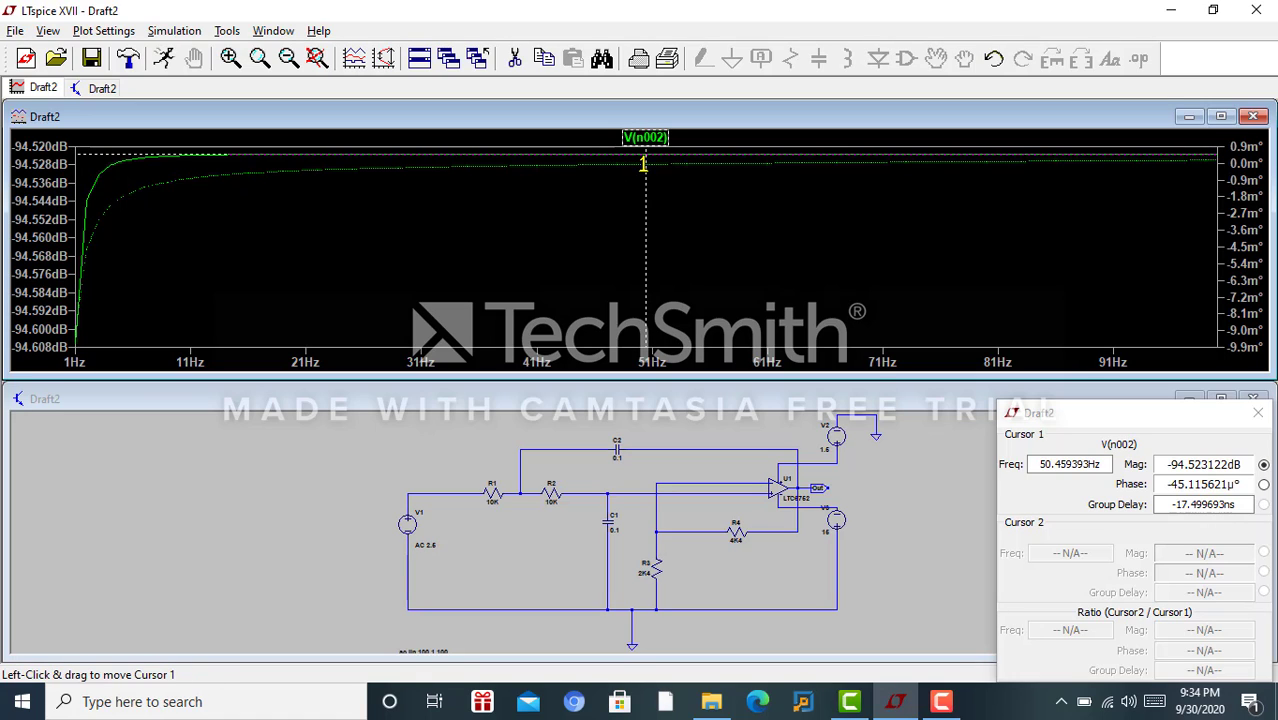
mouse_move(642, 163)
left_mouse_down()
mouse_move(566, 159)
mouse_move(527, 134)
left_mouse_up()
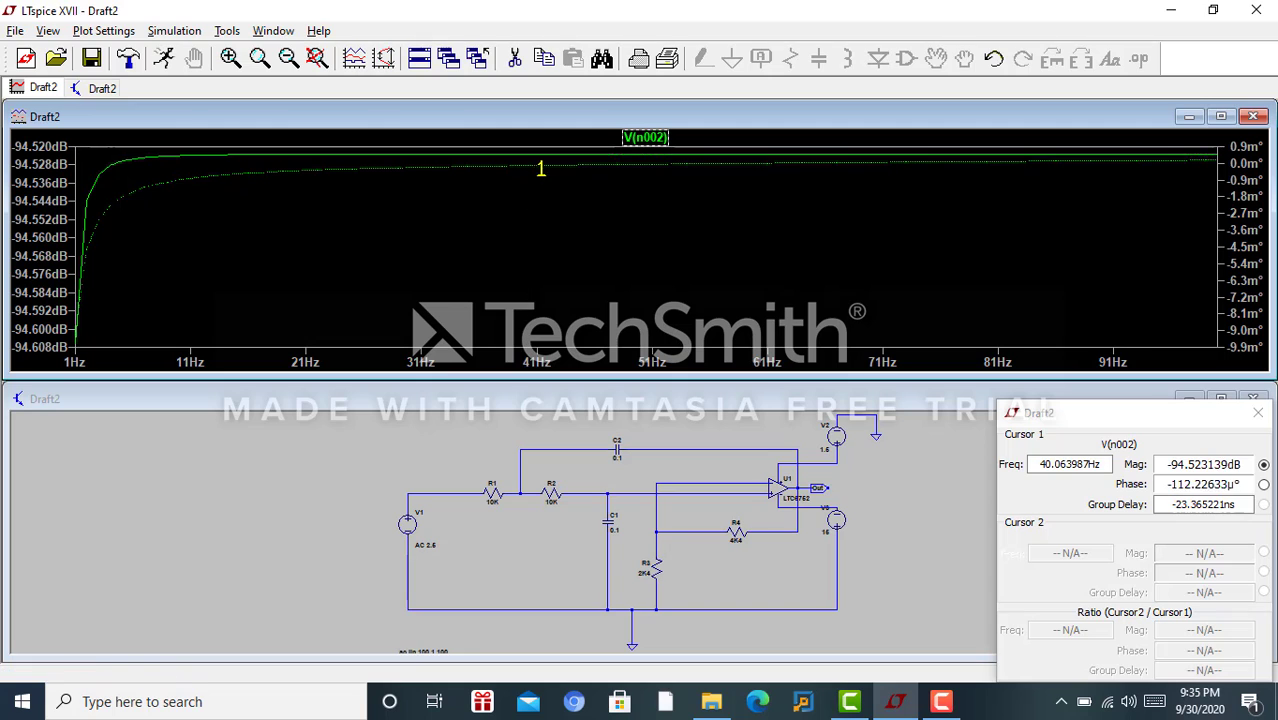
left_click_drag(536, 166, 931, 172)
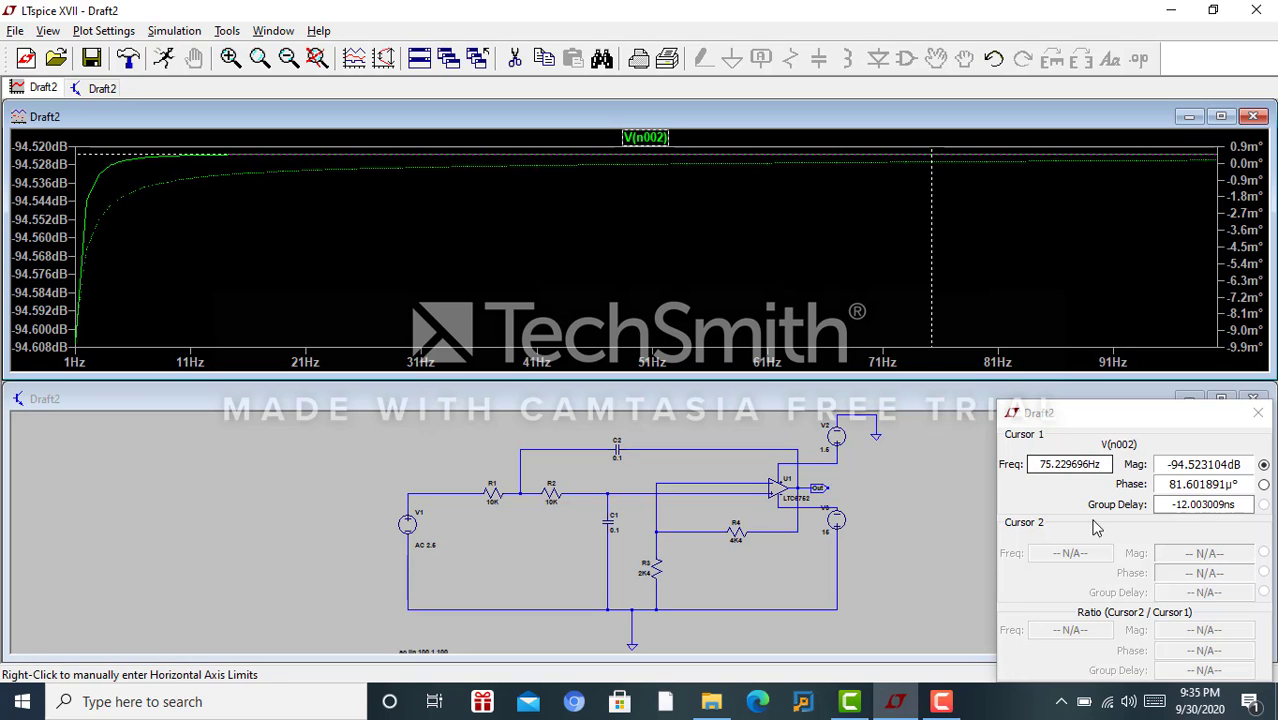
left_click(940, 688)
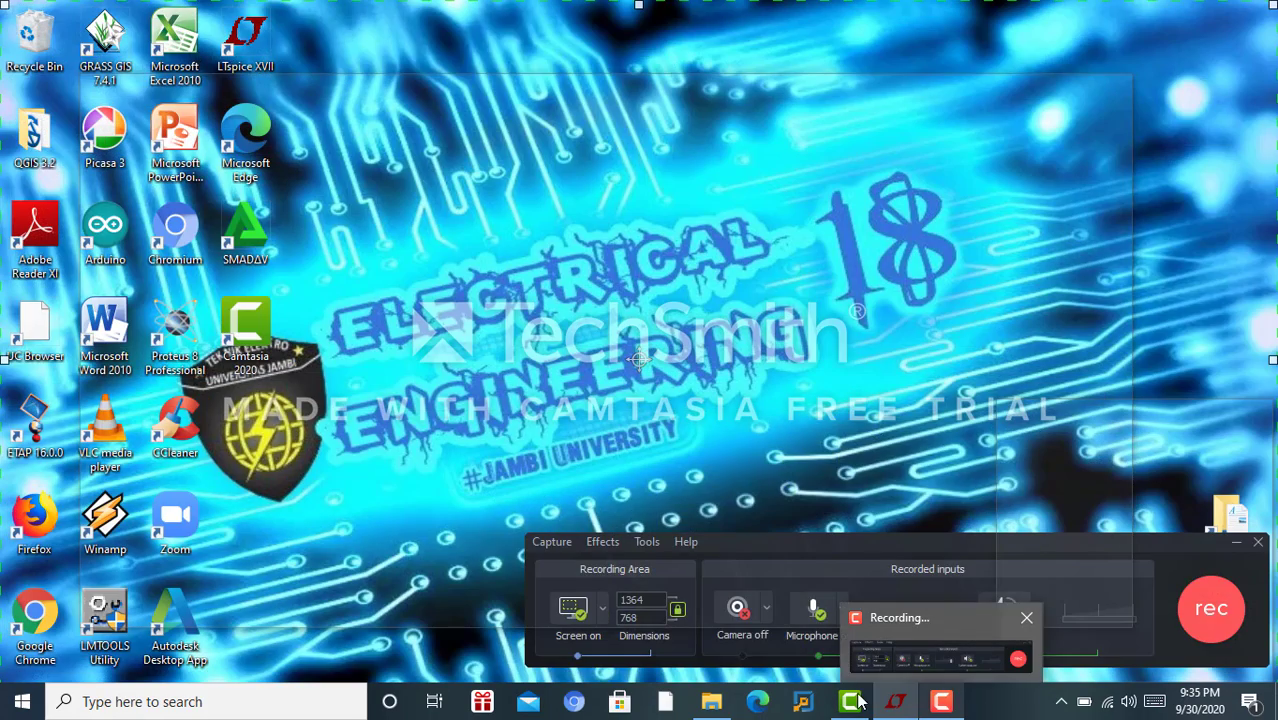